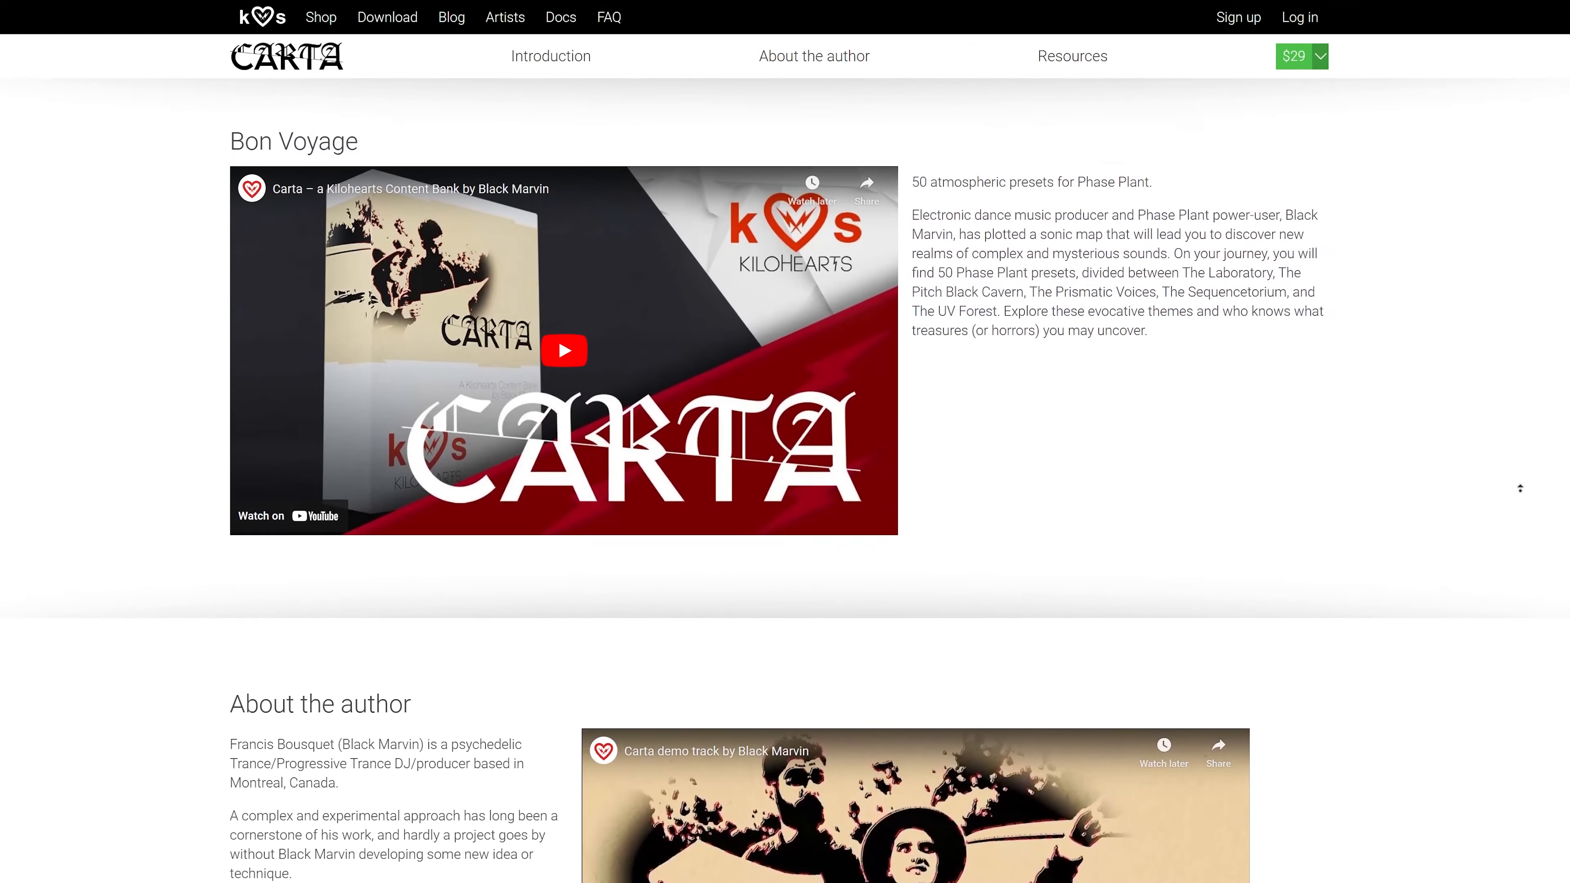
scroll(1526, 513, "up", 4)
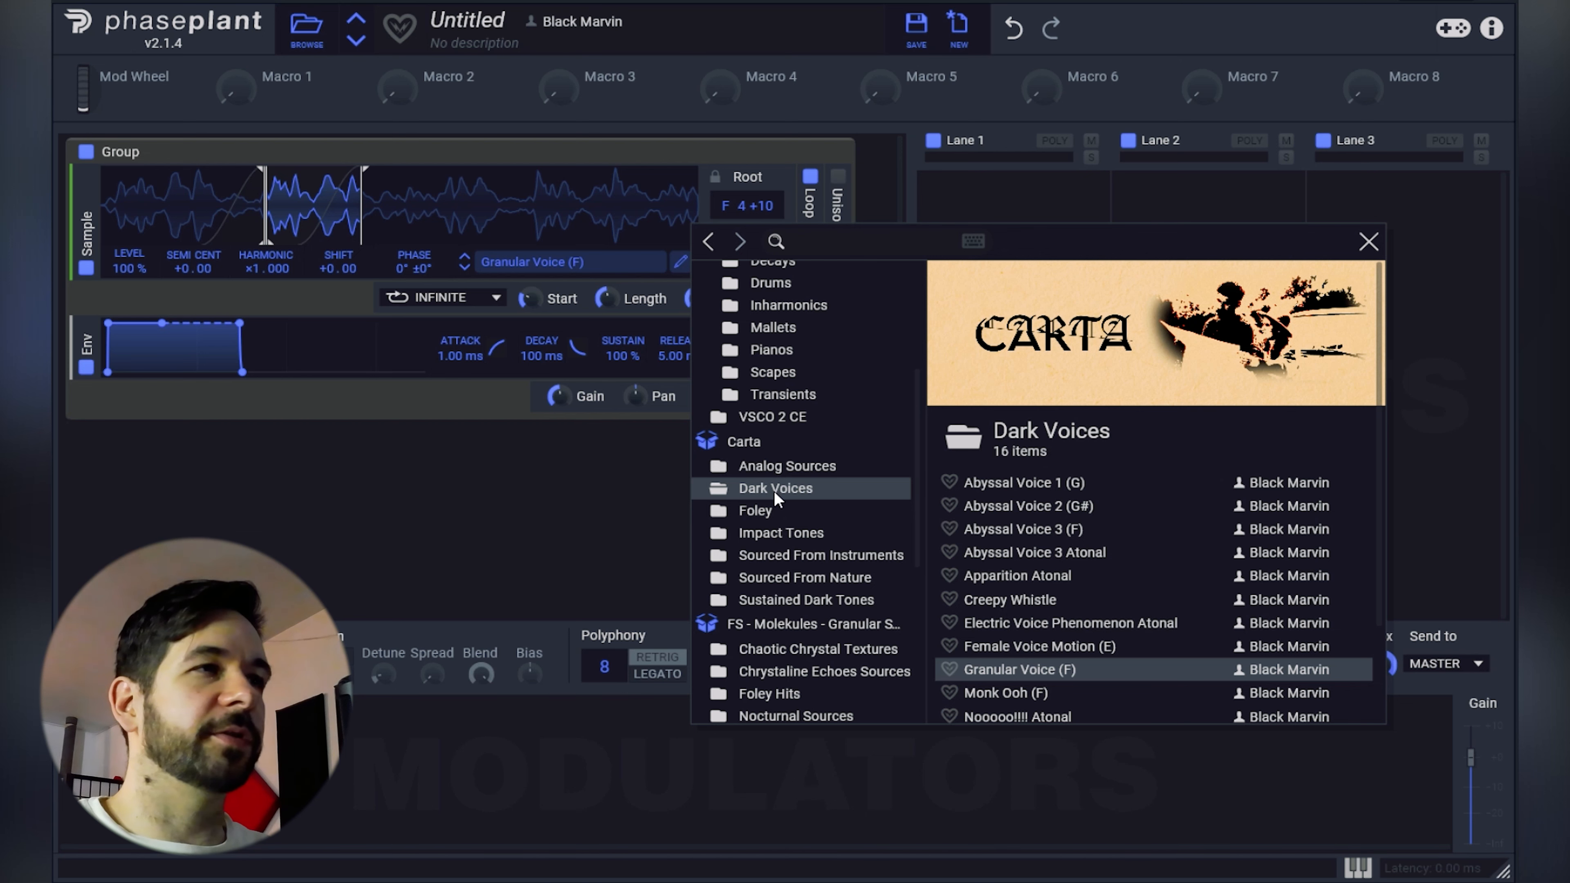
Close the sample browser, insert a Snap Heap in Lane 1 and open it for editing.
left_click(1368, 241)
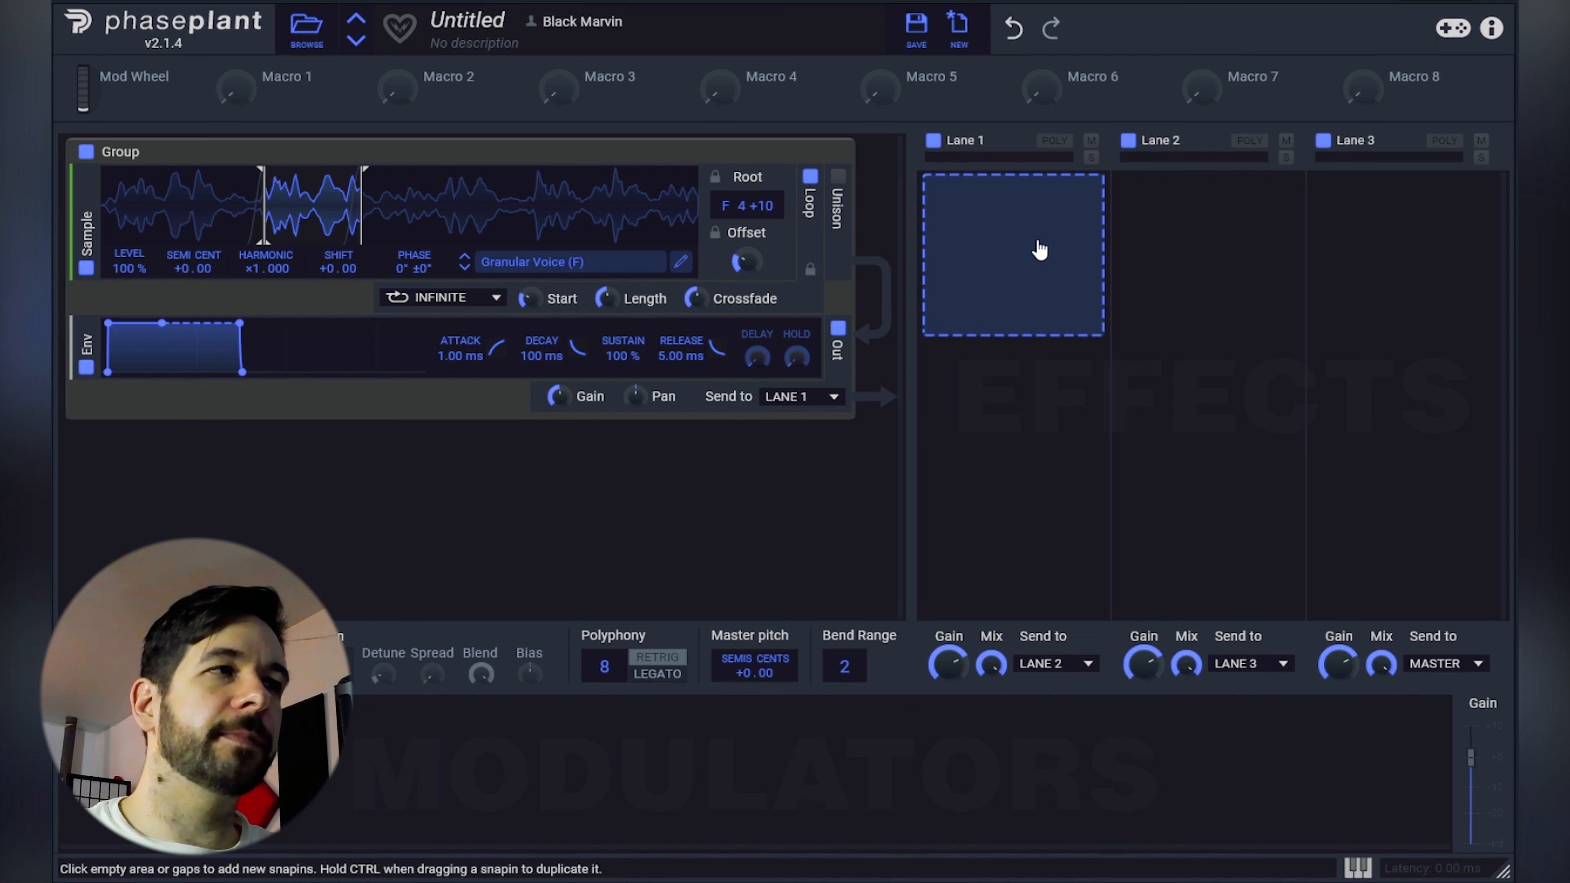
left_click(1020, 334)
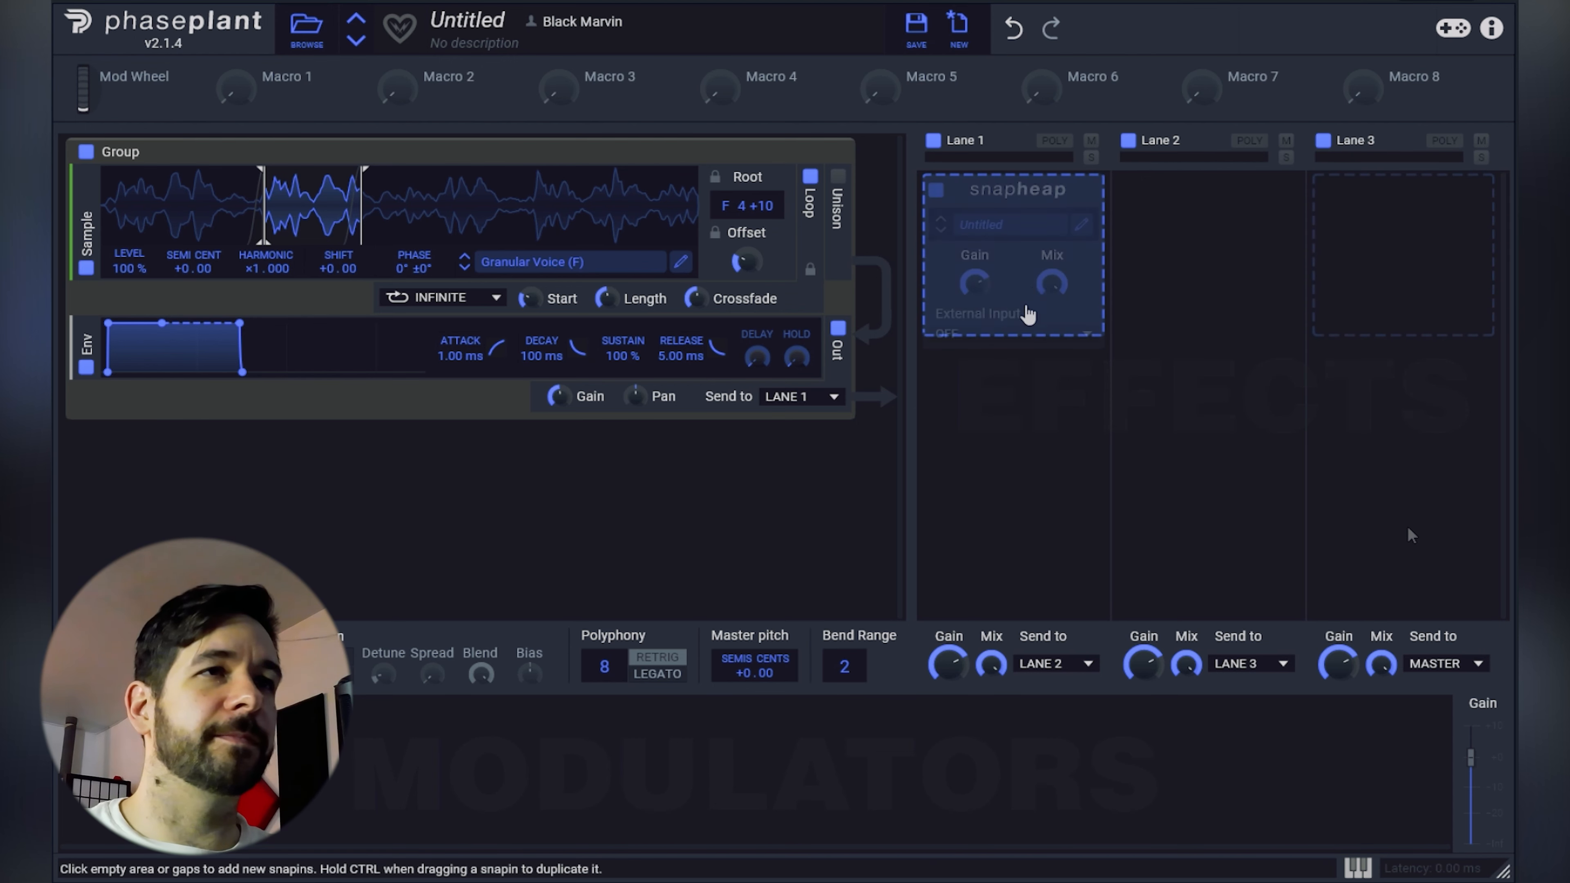
left_click(1079, 232)
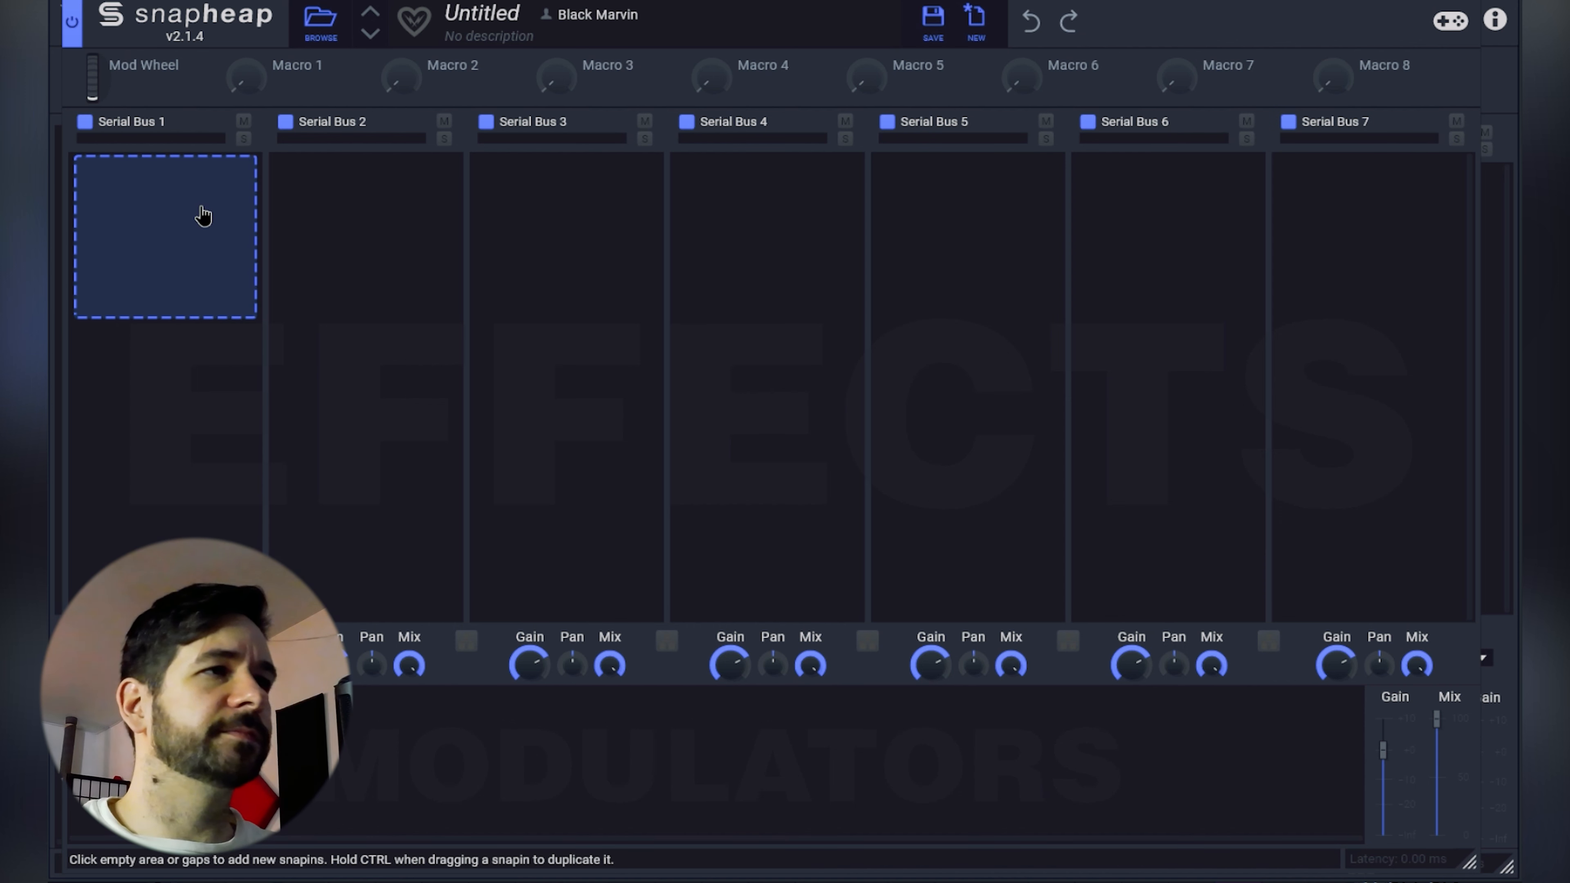
Add a Phaser to Serial Bus 1 with zero spread, about 1.44 kHz cutoff, 1.19 Hz rate and increased depth.
left_click(203, 215)
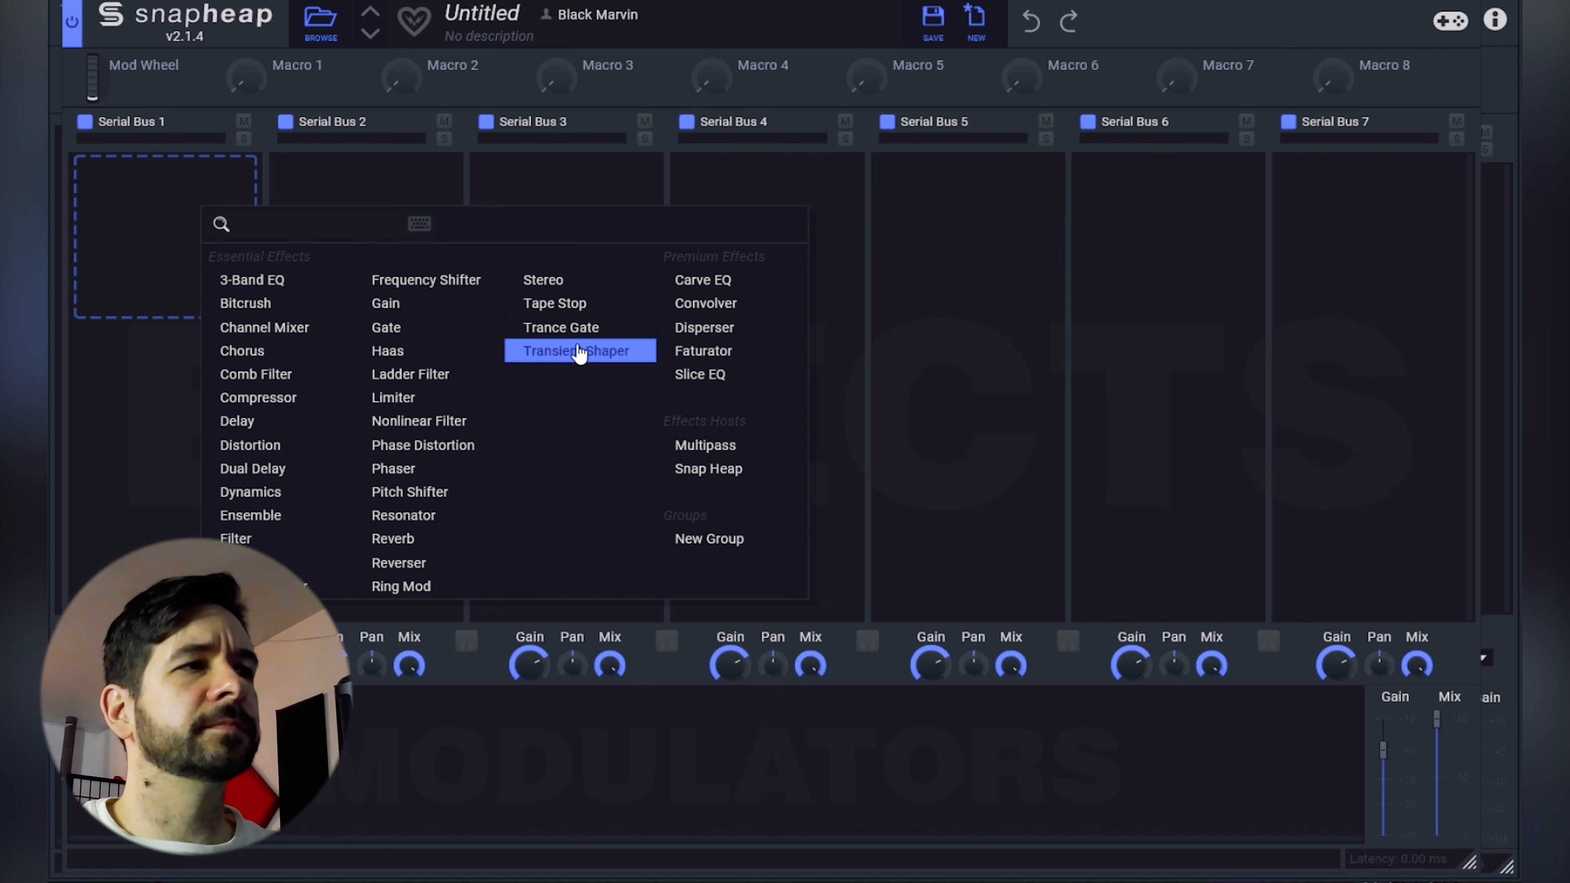
left_click(393, 468)
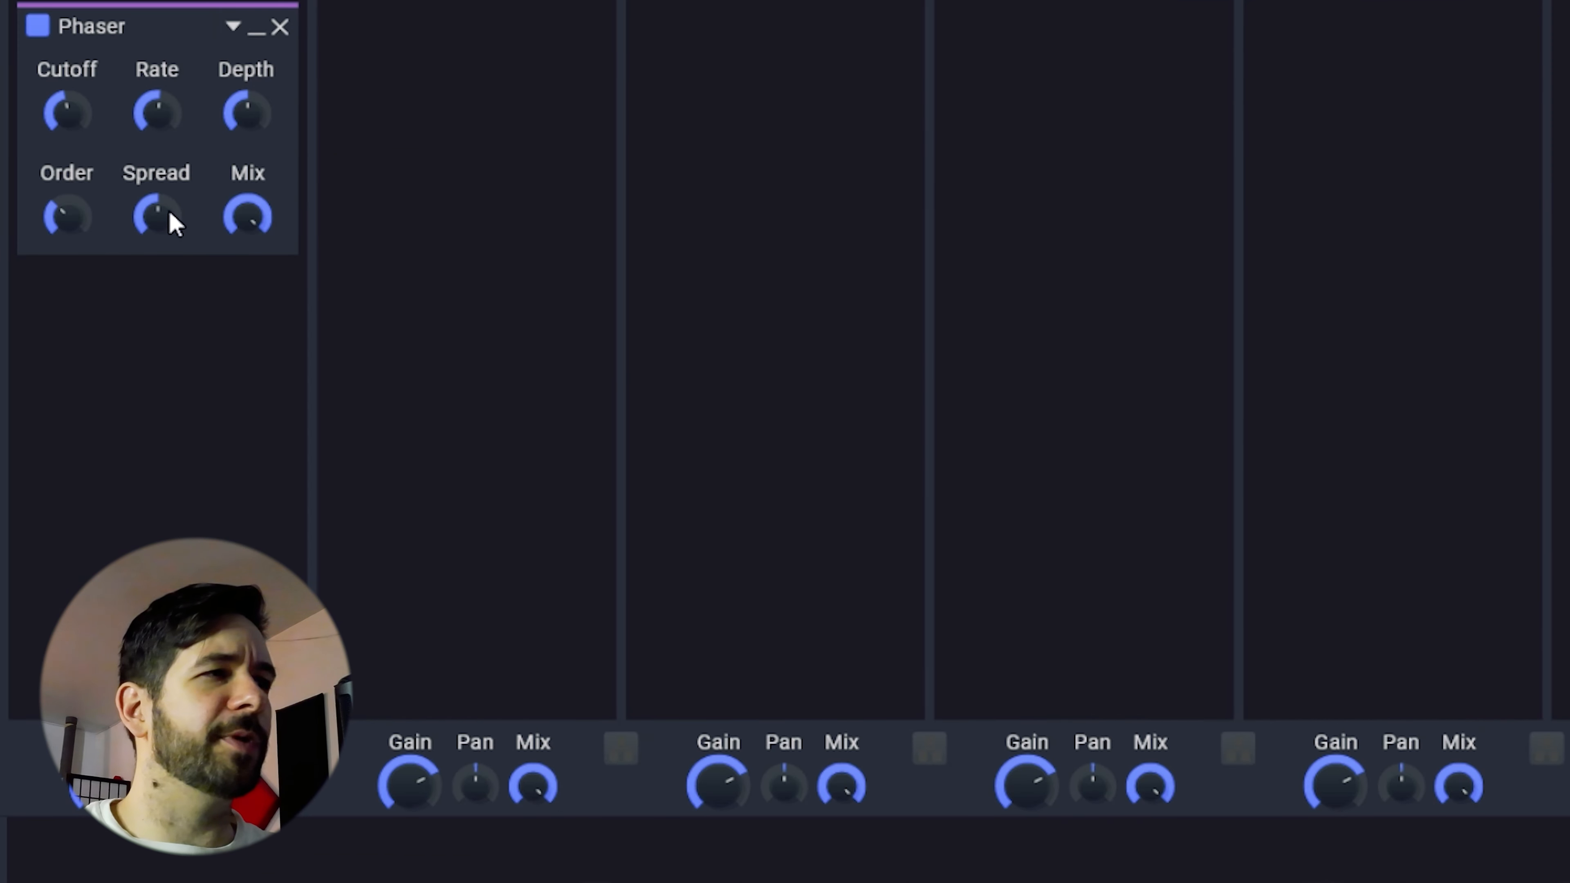
left_click_drag(174, 223, 174, 260)
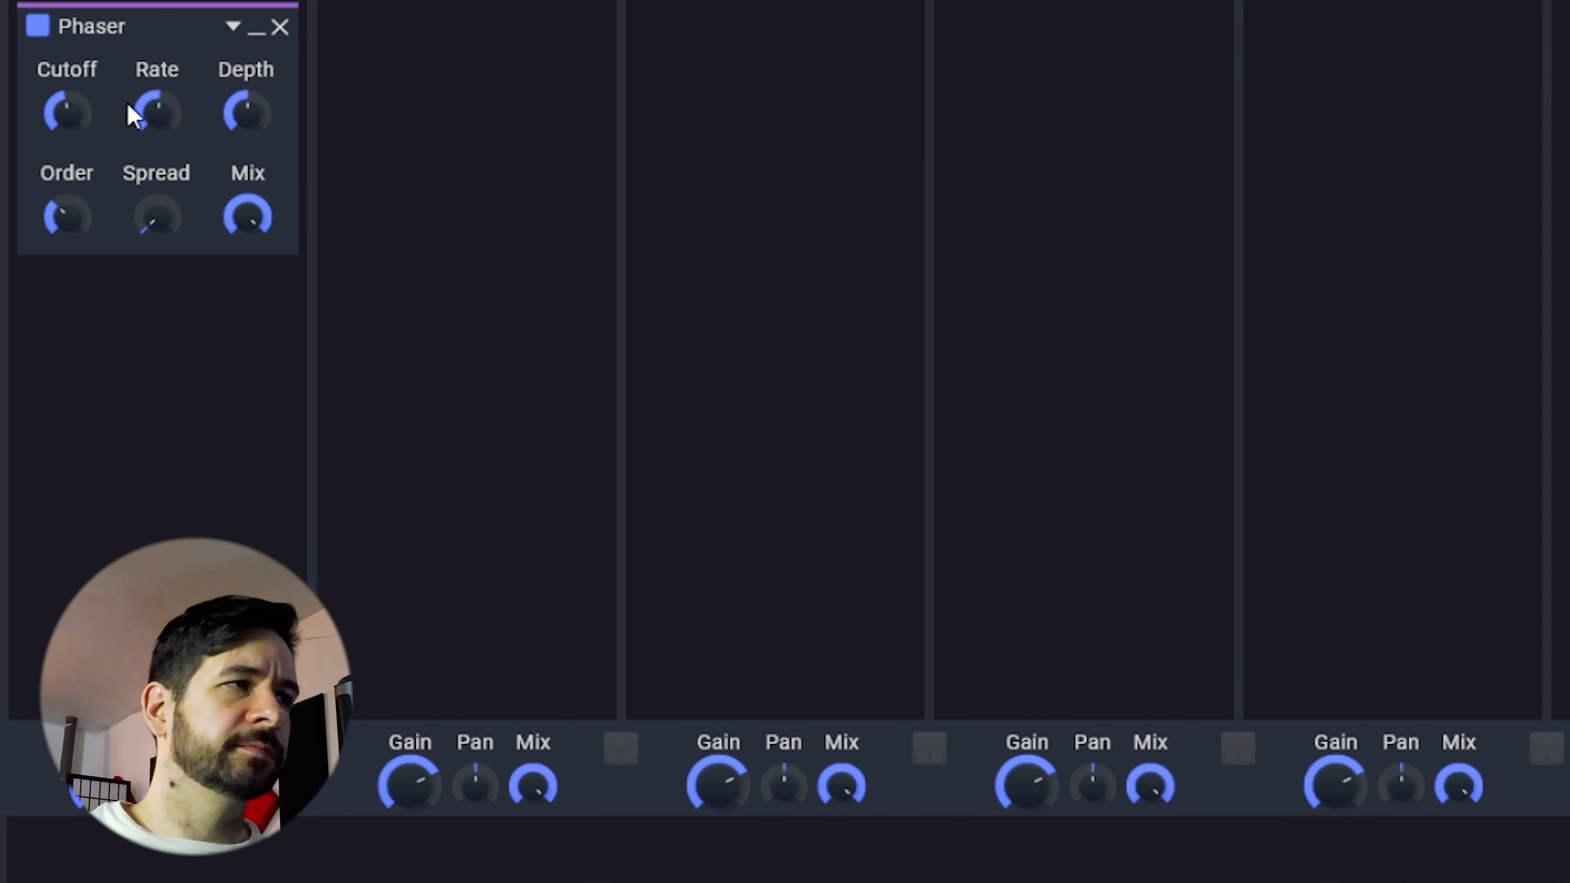
left_click_drag(84, 119, 159, 105)
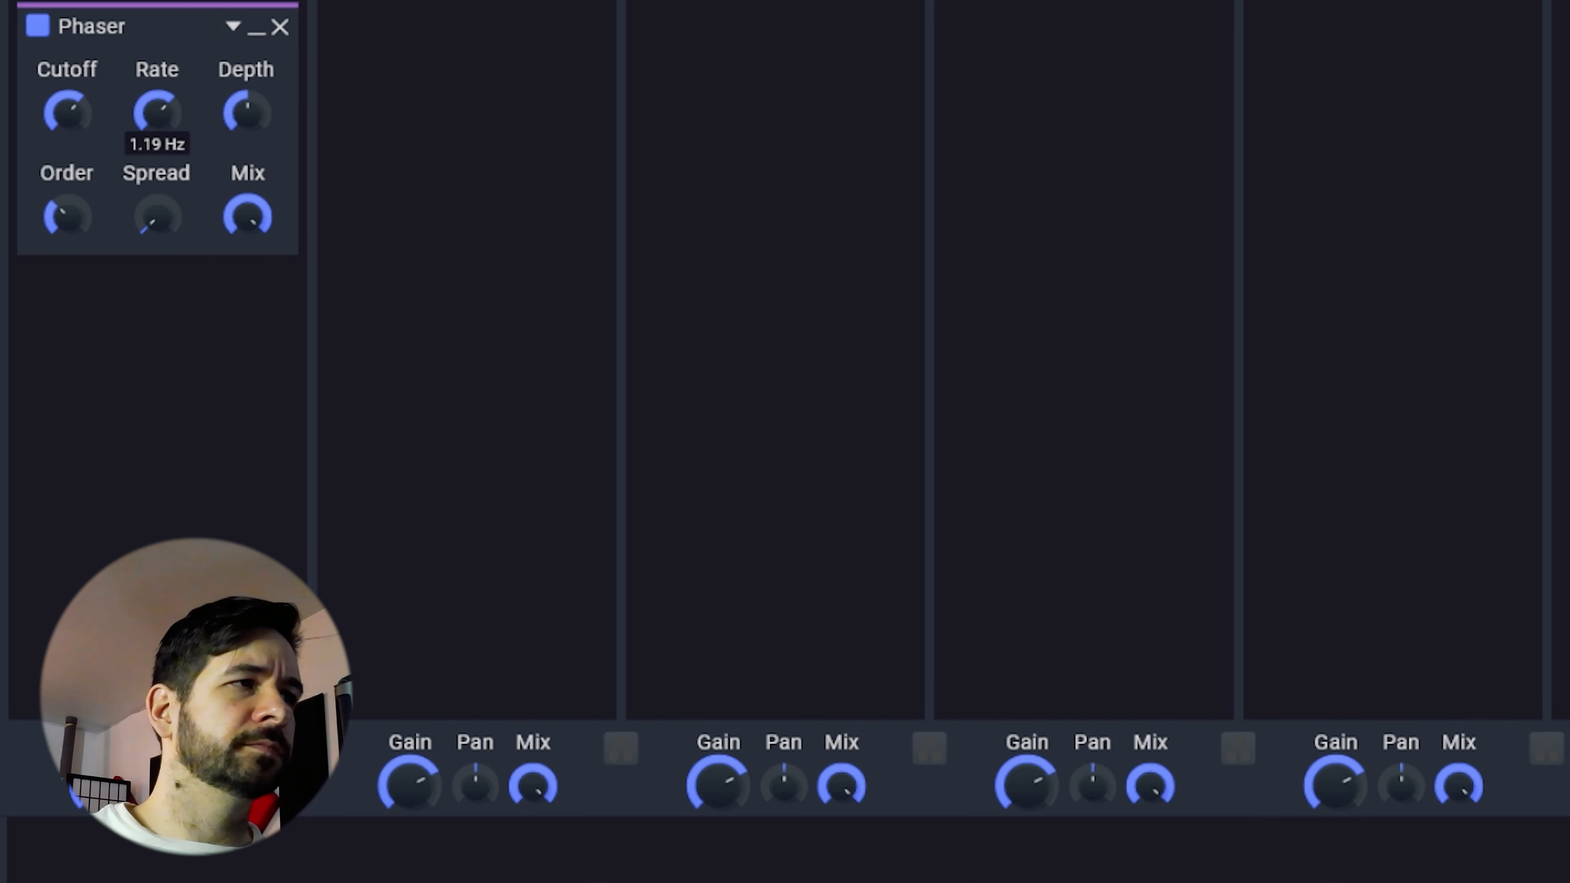
left_click_drag(247, 115, 371, 359)
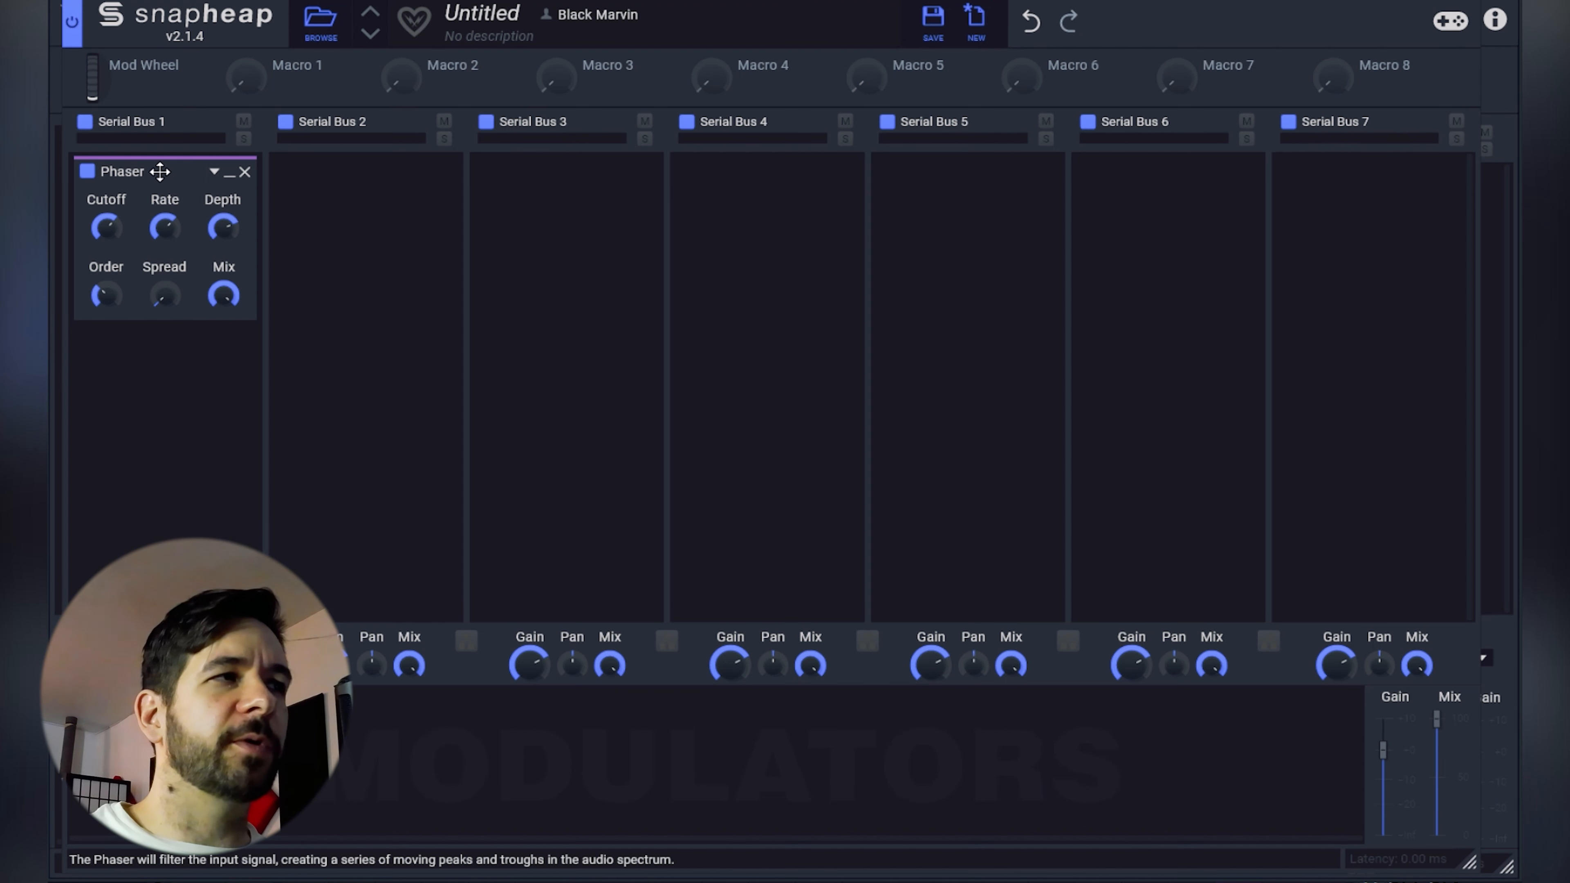
Duplicate the Phaser down Serial Bus 1 to build a chain of six identical Phasers.
left_click_drag(162, 174, 159, 353)
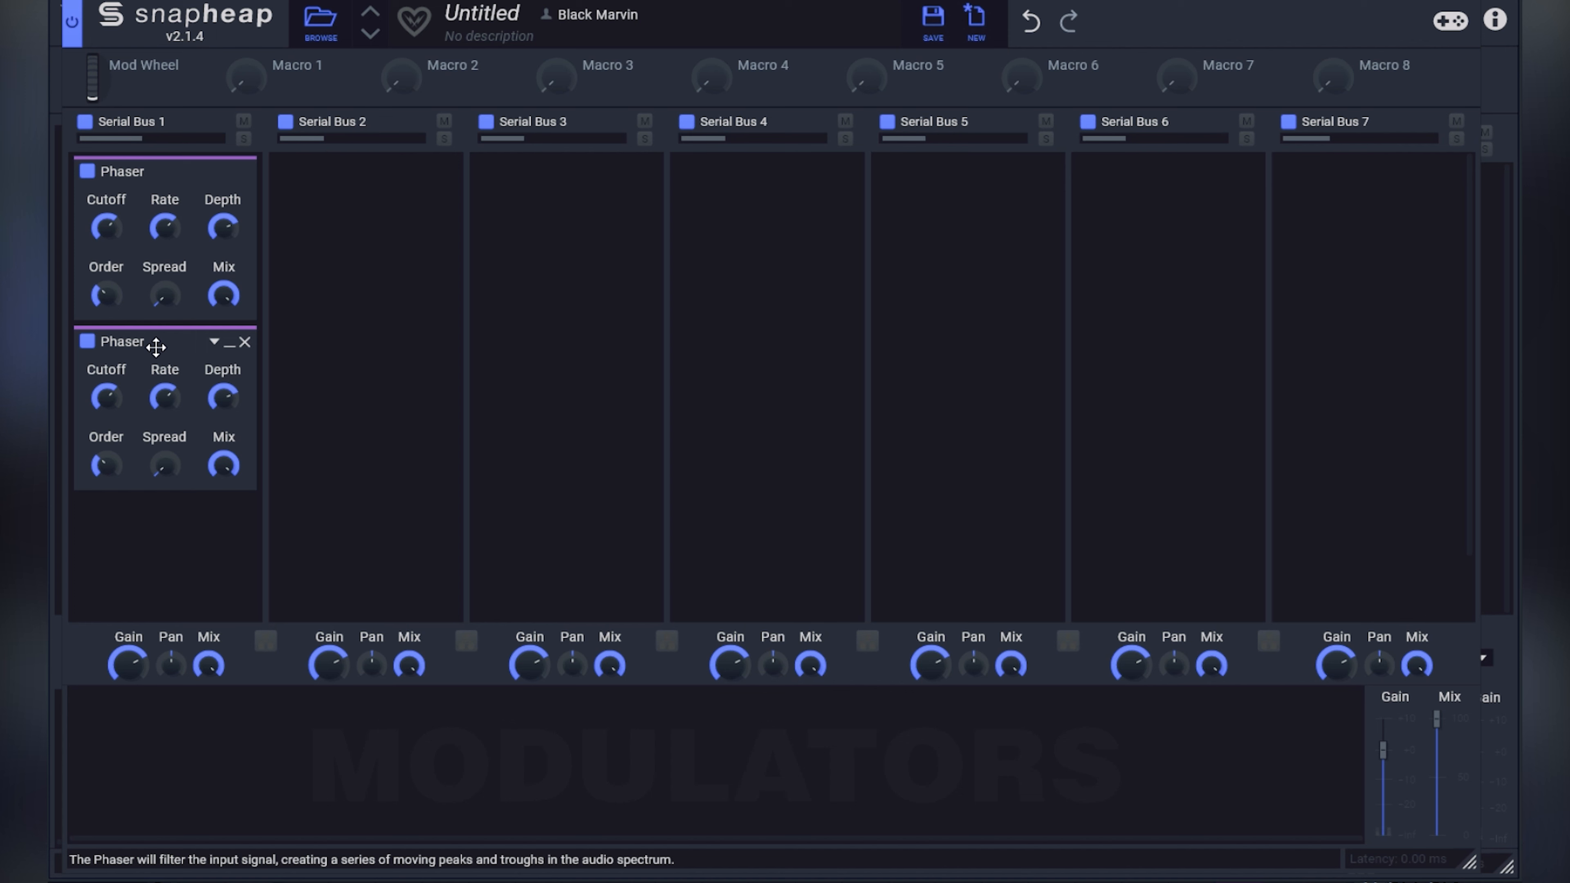
left_click_drag(157, 348, 151, 519)
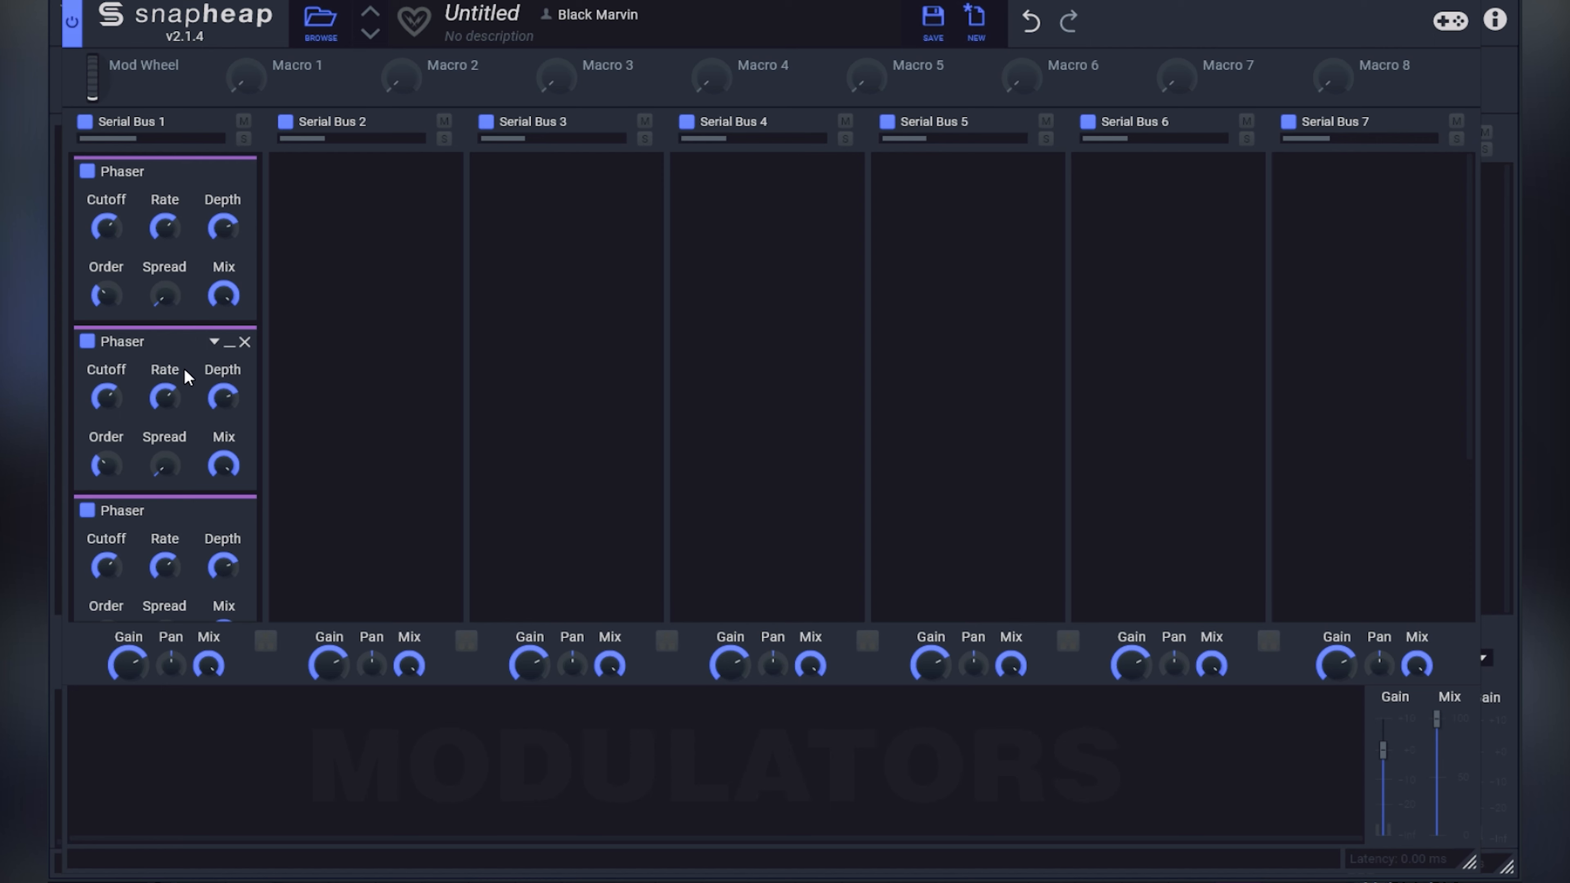
key("ctrl+z")
left_click_drag(161, 347, 167, 530)
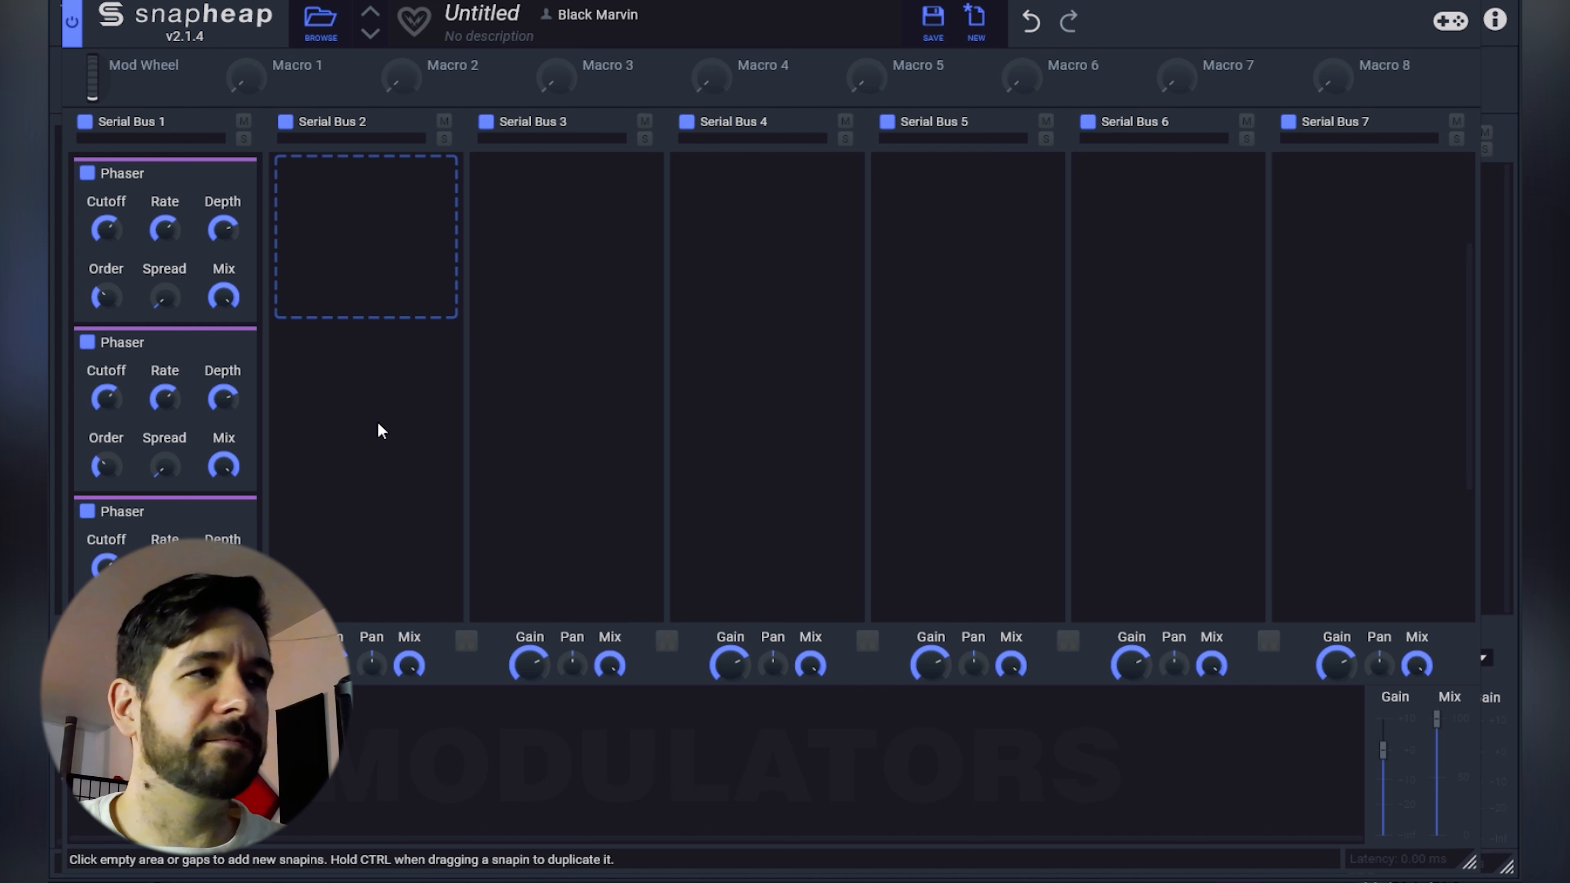
scroll(172, 269, "down", 4)
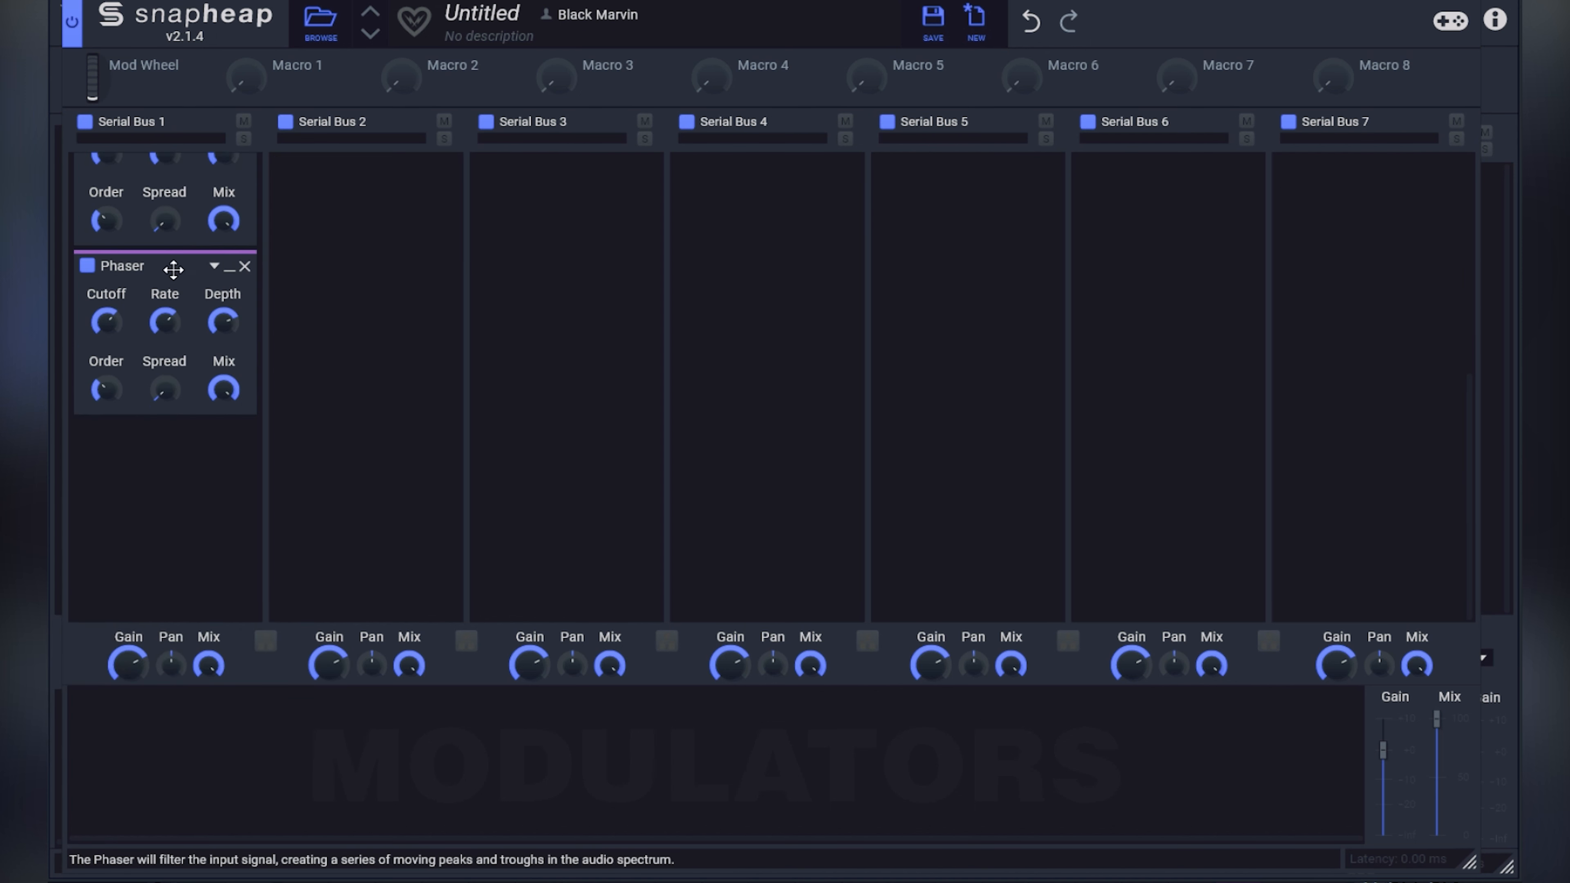
left_click_drag(173, 269, 197, 461)
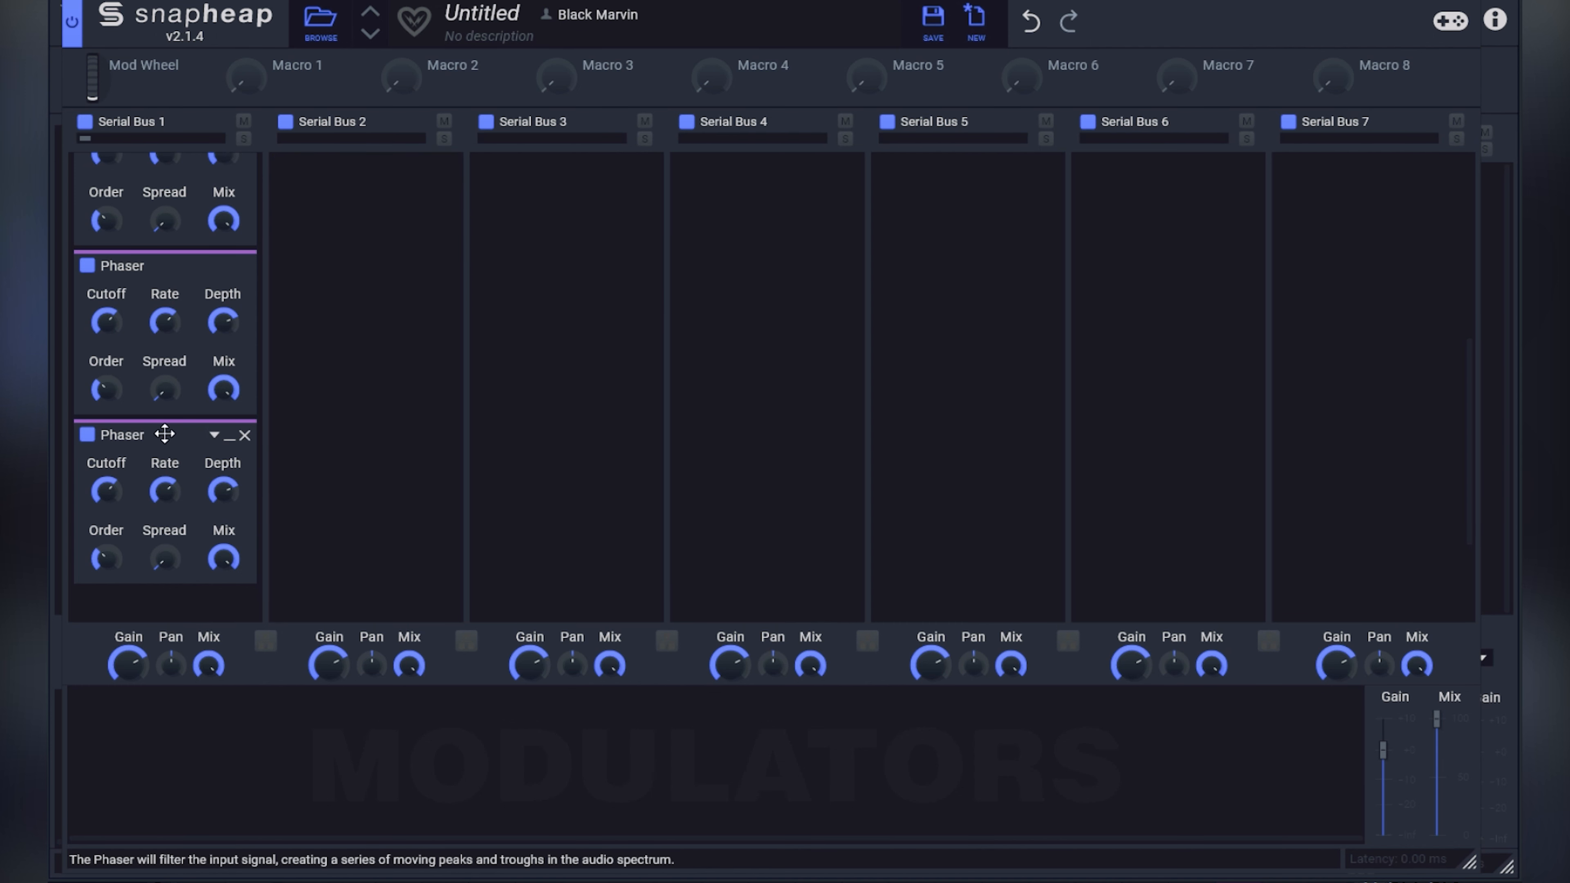
left_click_drag(163, 438, 185, 532)
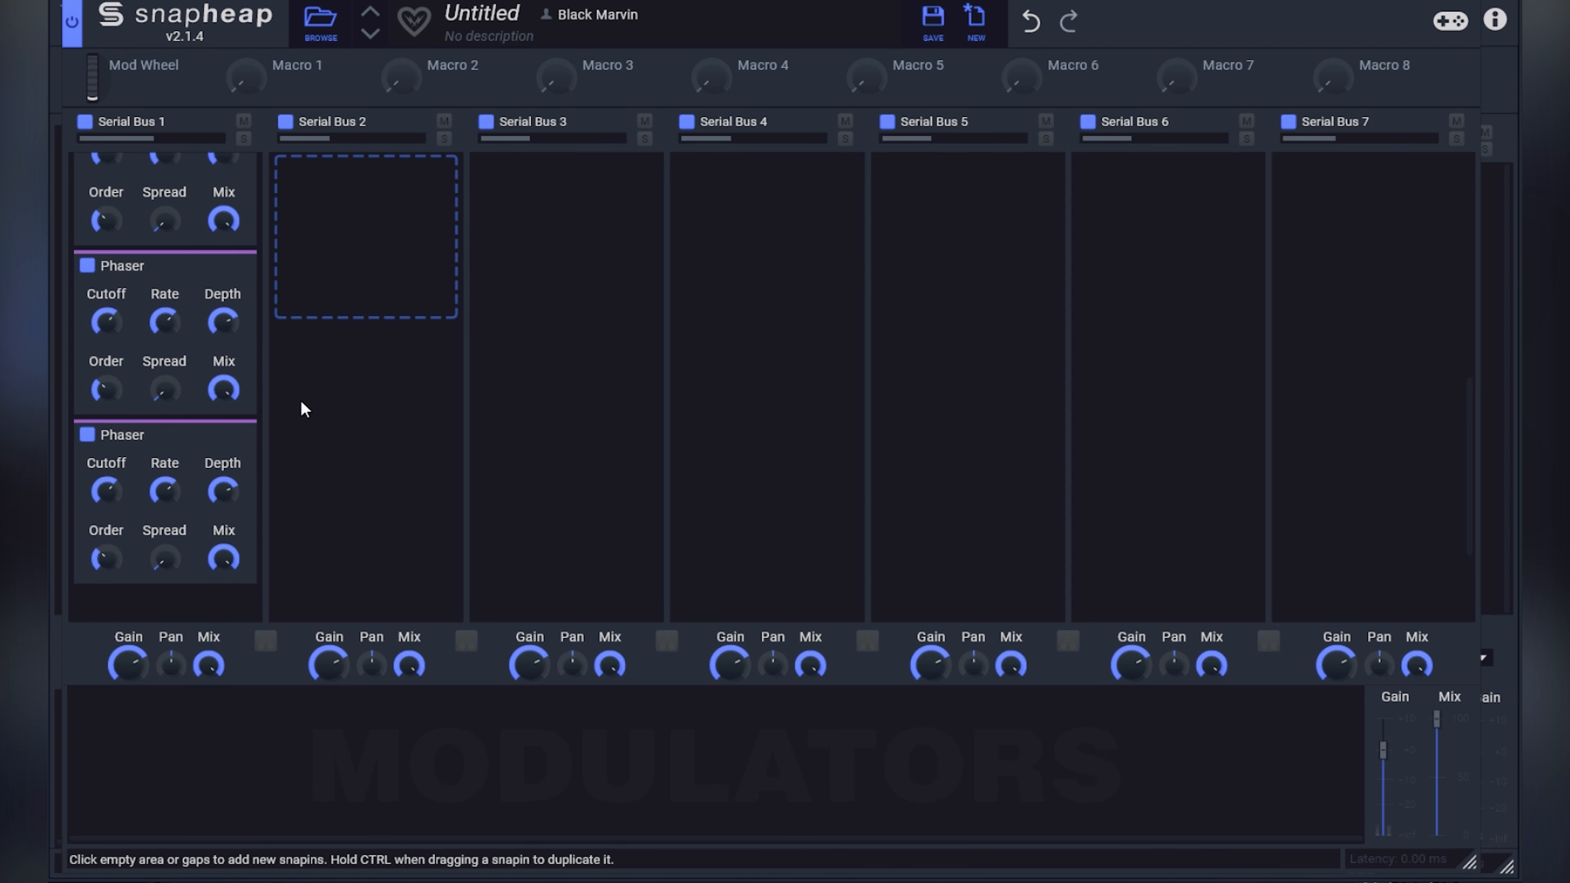
scroll(355, 382, "up", 2)
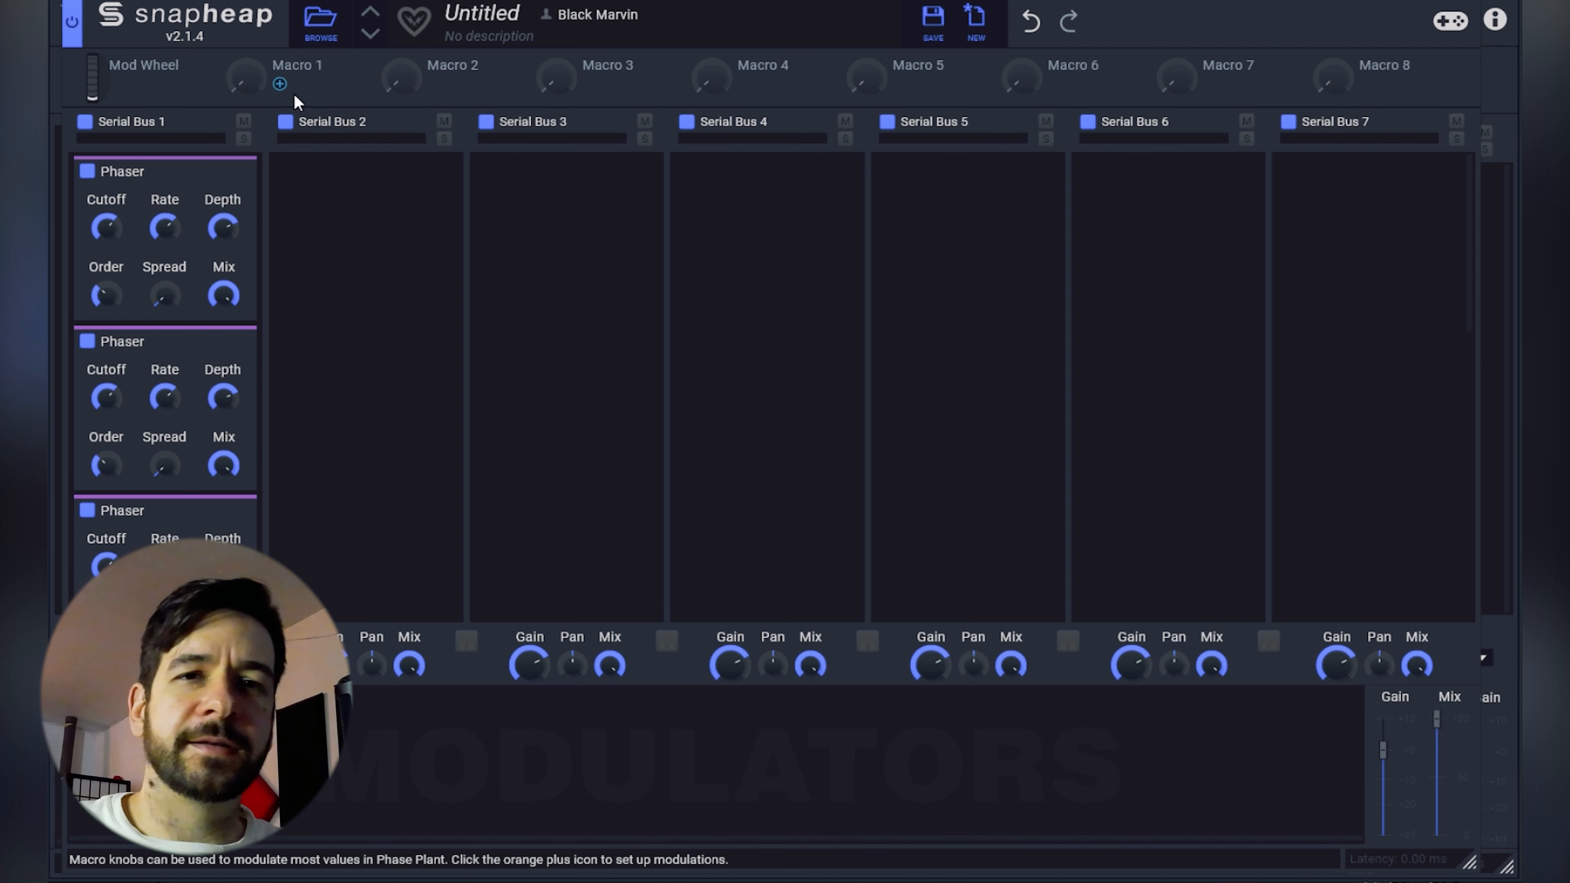
Switch Macro 1 to bipolar so it rests at its centre position.
left_click_drag(246, 78, 246, 32)
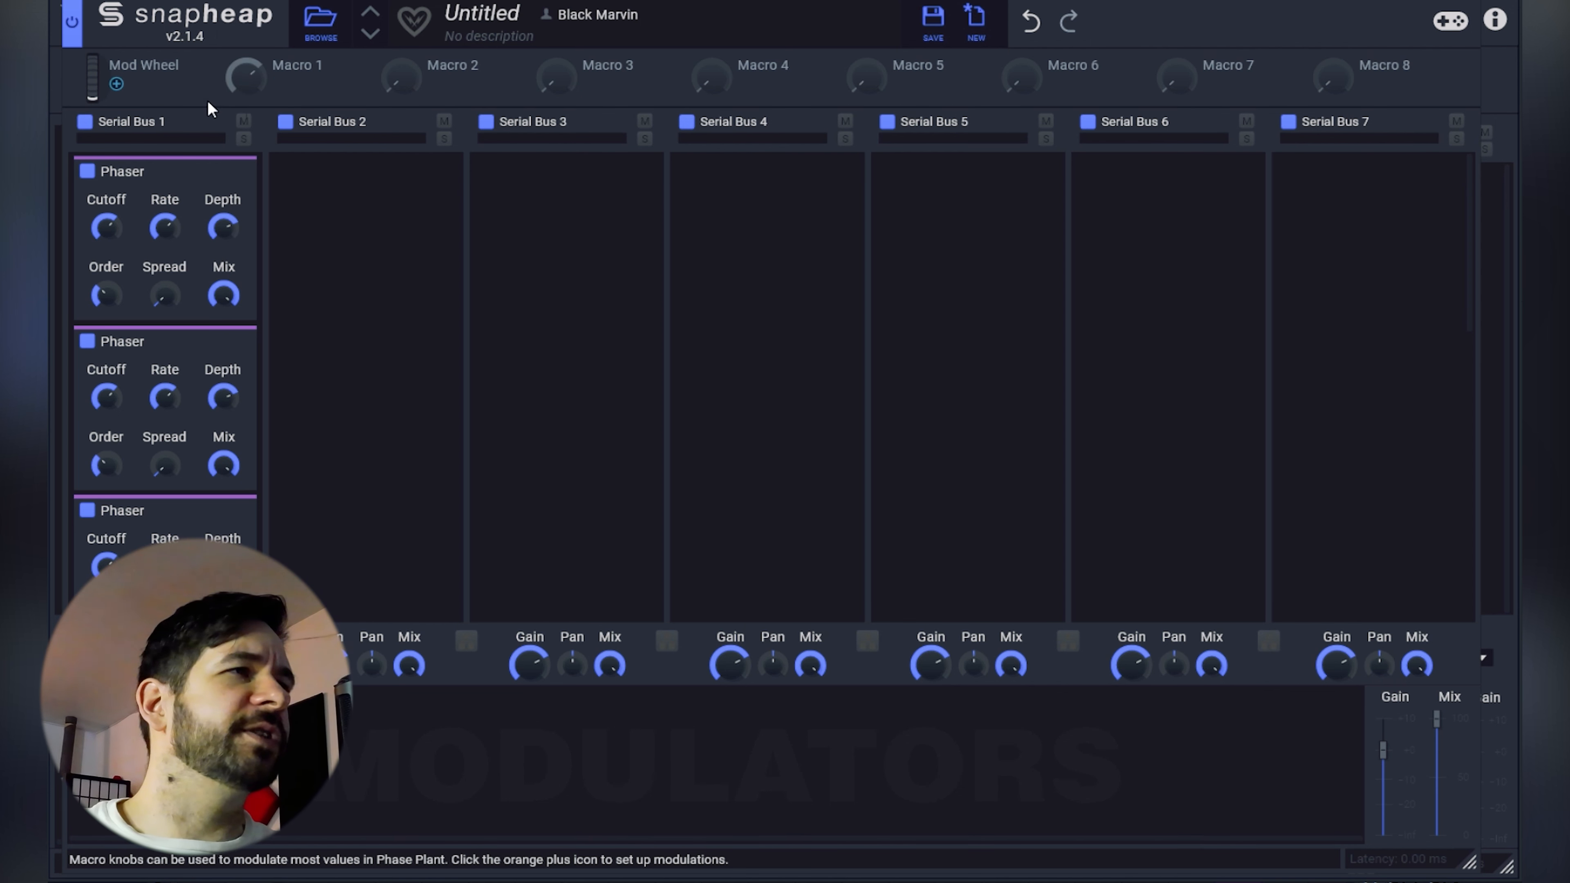
right_click(249, 69)
left_click(507, 262)
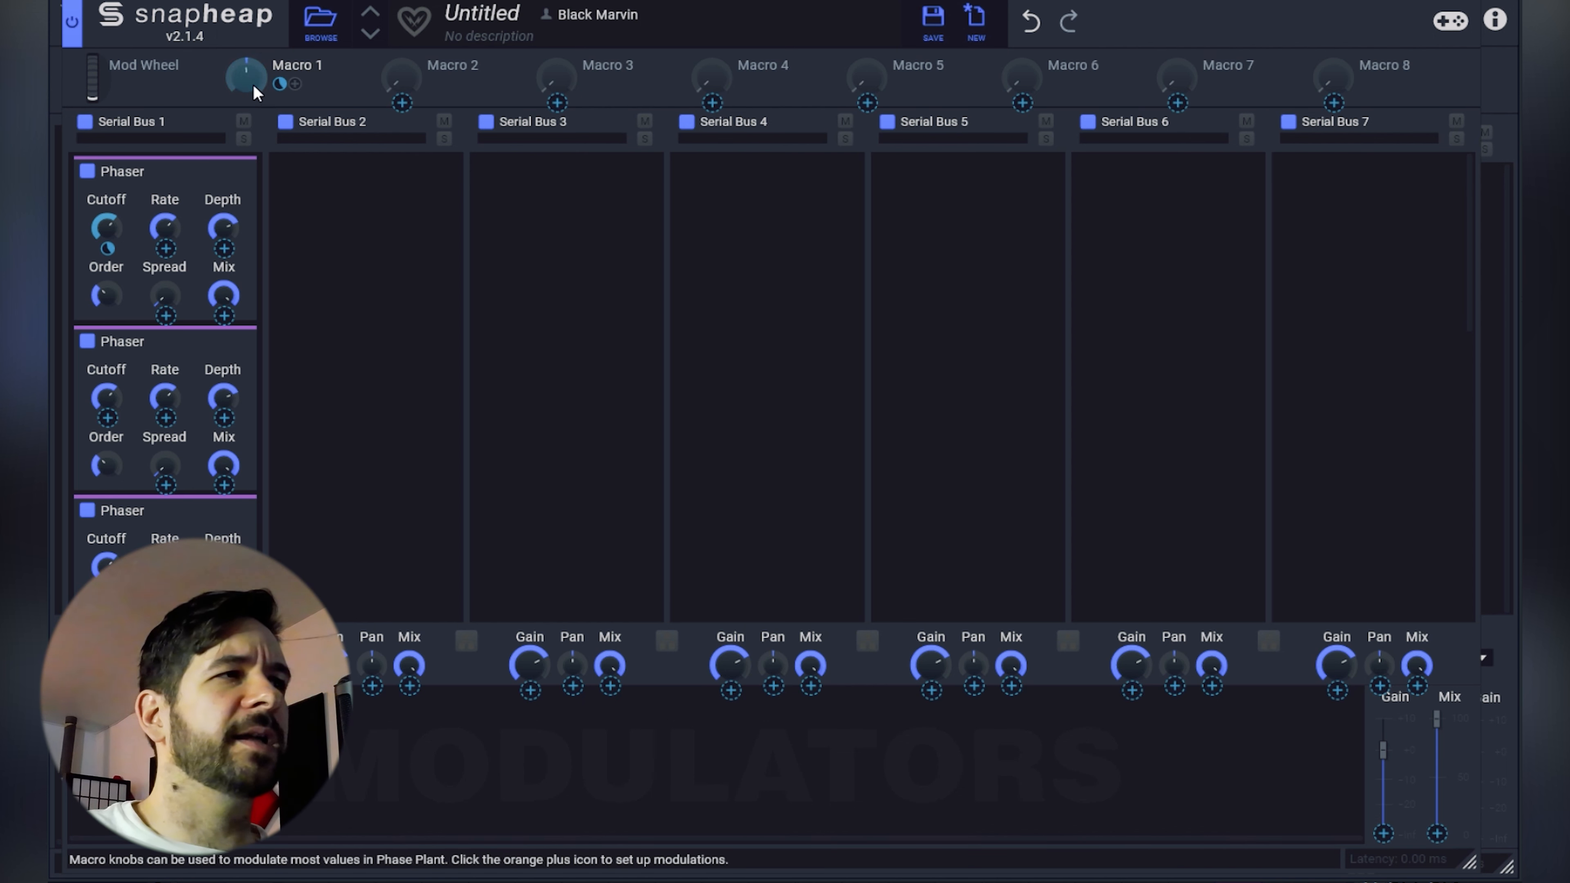
Sweep Macro 1 during playback to audition the cutoff modulation on the first Phaser.
left_click(245, 88)
key("space")
left_click_drag(246, 87, 245, 142)
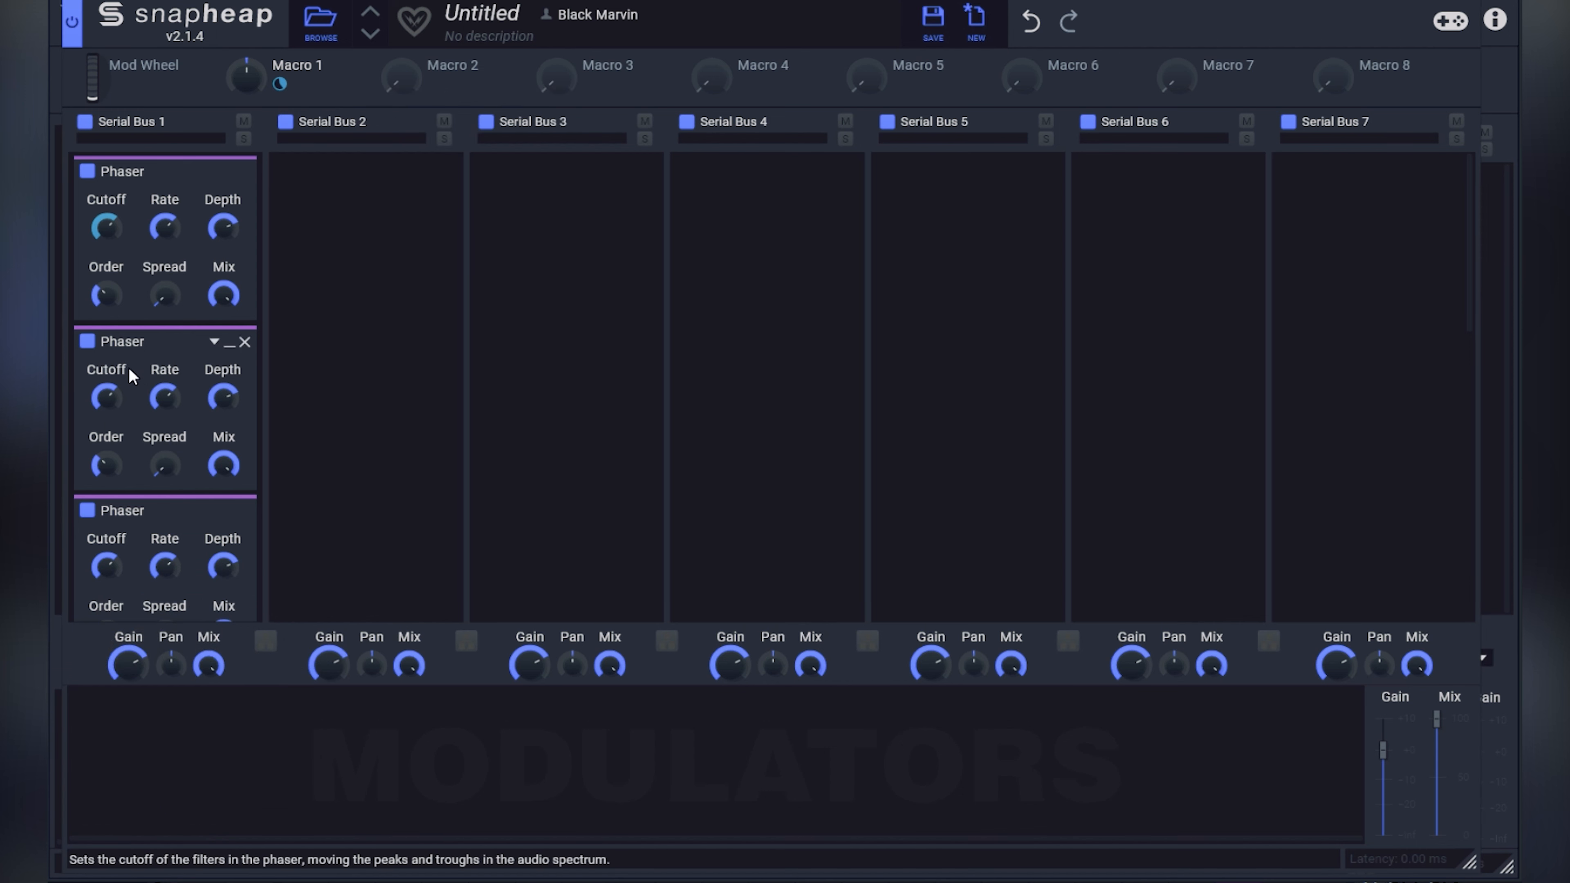
Modulate the cutoff of the second, third and fourth Phasers with Macro 1 at 40%.
left_click(295, 85)
left_click(108, 417)
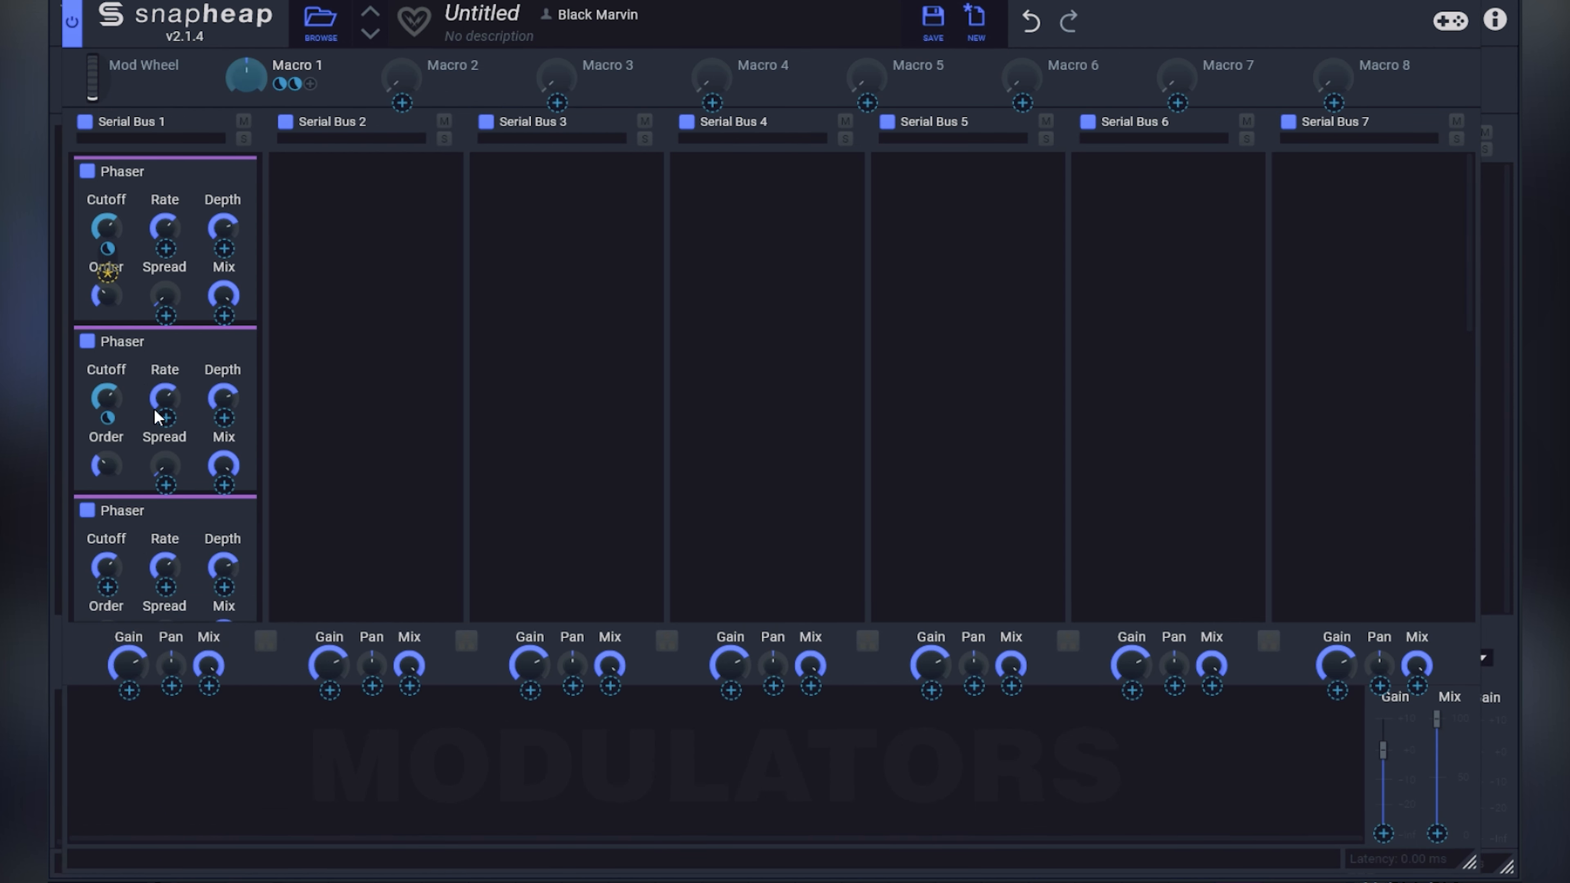
scroll(155, 408, "down", 2)
left_click(109, 475)
type("40")
key("Return")
scroll(120, 479, "down", 2)
left_click(106, 482)
type("40")
key("Return")
Assign Macro 1 to the fifth and sixth Phasers' cutoff with a modulation amount of 40%.
scroll(106, 482, "down", 4)
left_click(107, 425)
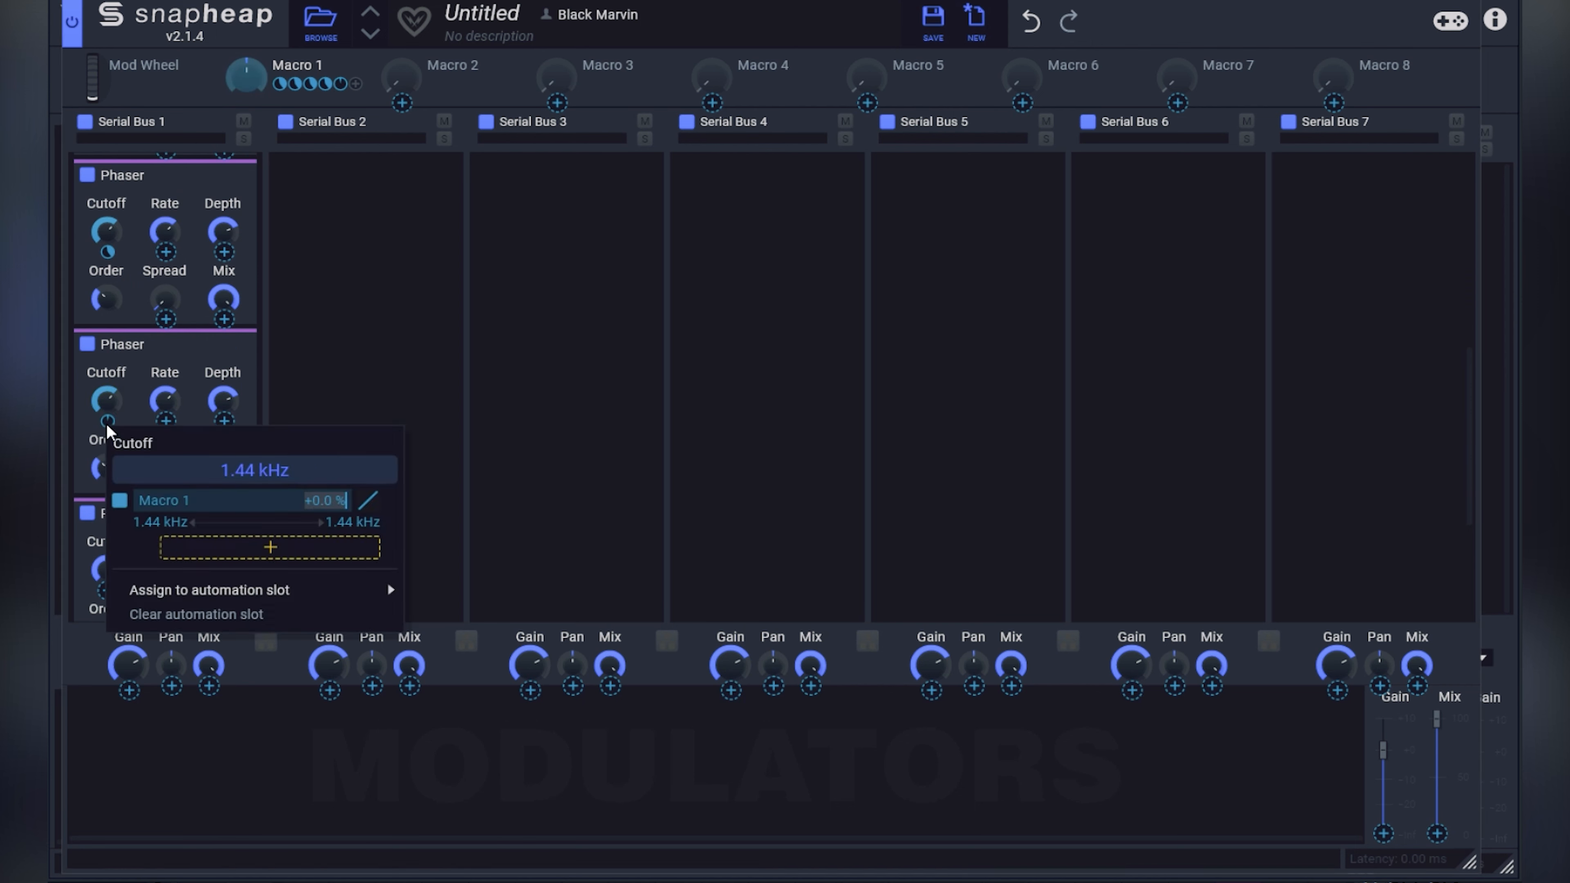
type("40")
key("Return")
scroll(107, 425, "down", 3)
left_click(108, 425)
type("40")
key("Return")
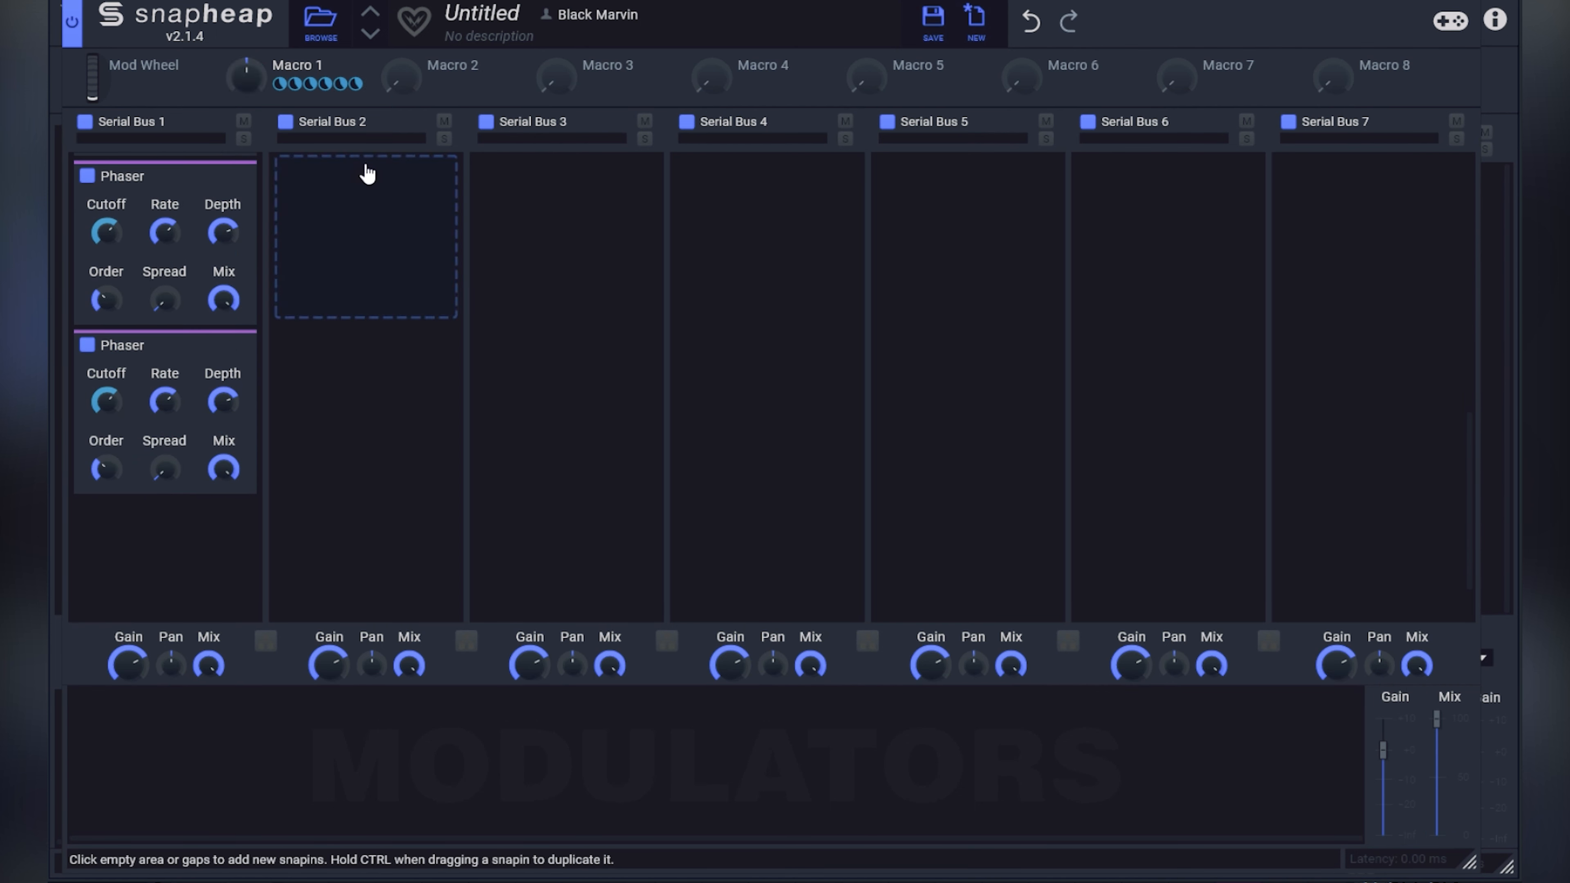
Audition Macro 1's sweep across the Phaser chain and rename the macro Cutoff.
mouse_move(246, 77)
left_mouse_down()
mouse_move(246, 56)
mouse_move(250, 136)
mouse_move(250, 22)
mouse_move(248, 133)
mouse_move(250, 81)
left_mouse_up()
double_click(252, 77)
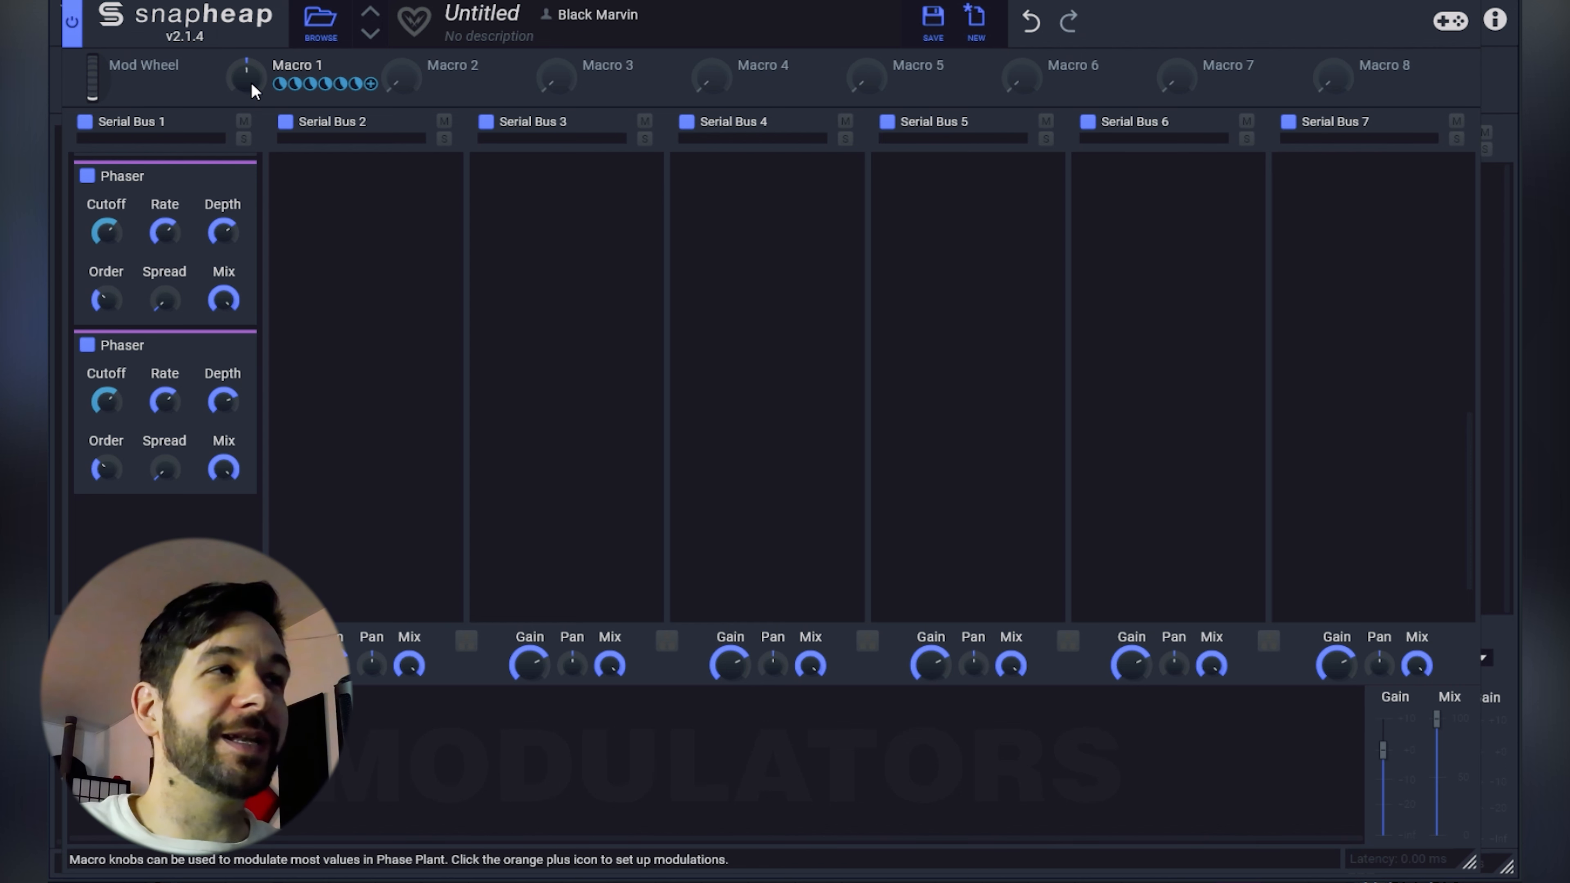
double_click(319, 64)
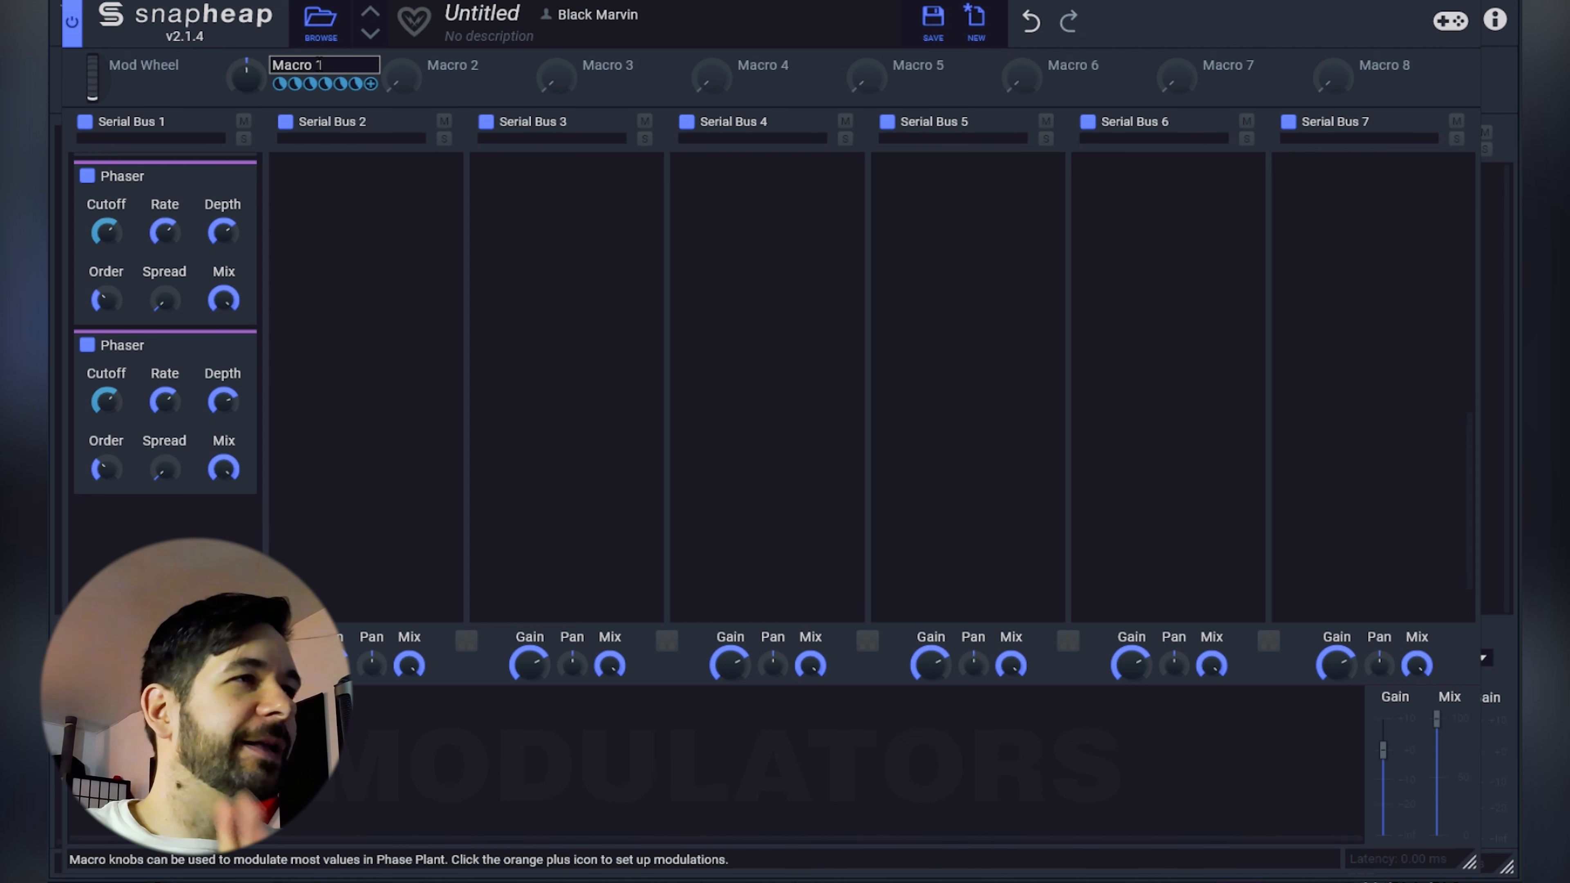
key("ctrl+a")
type("Cutoff")
key("Return")
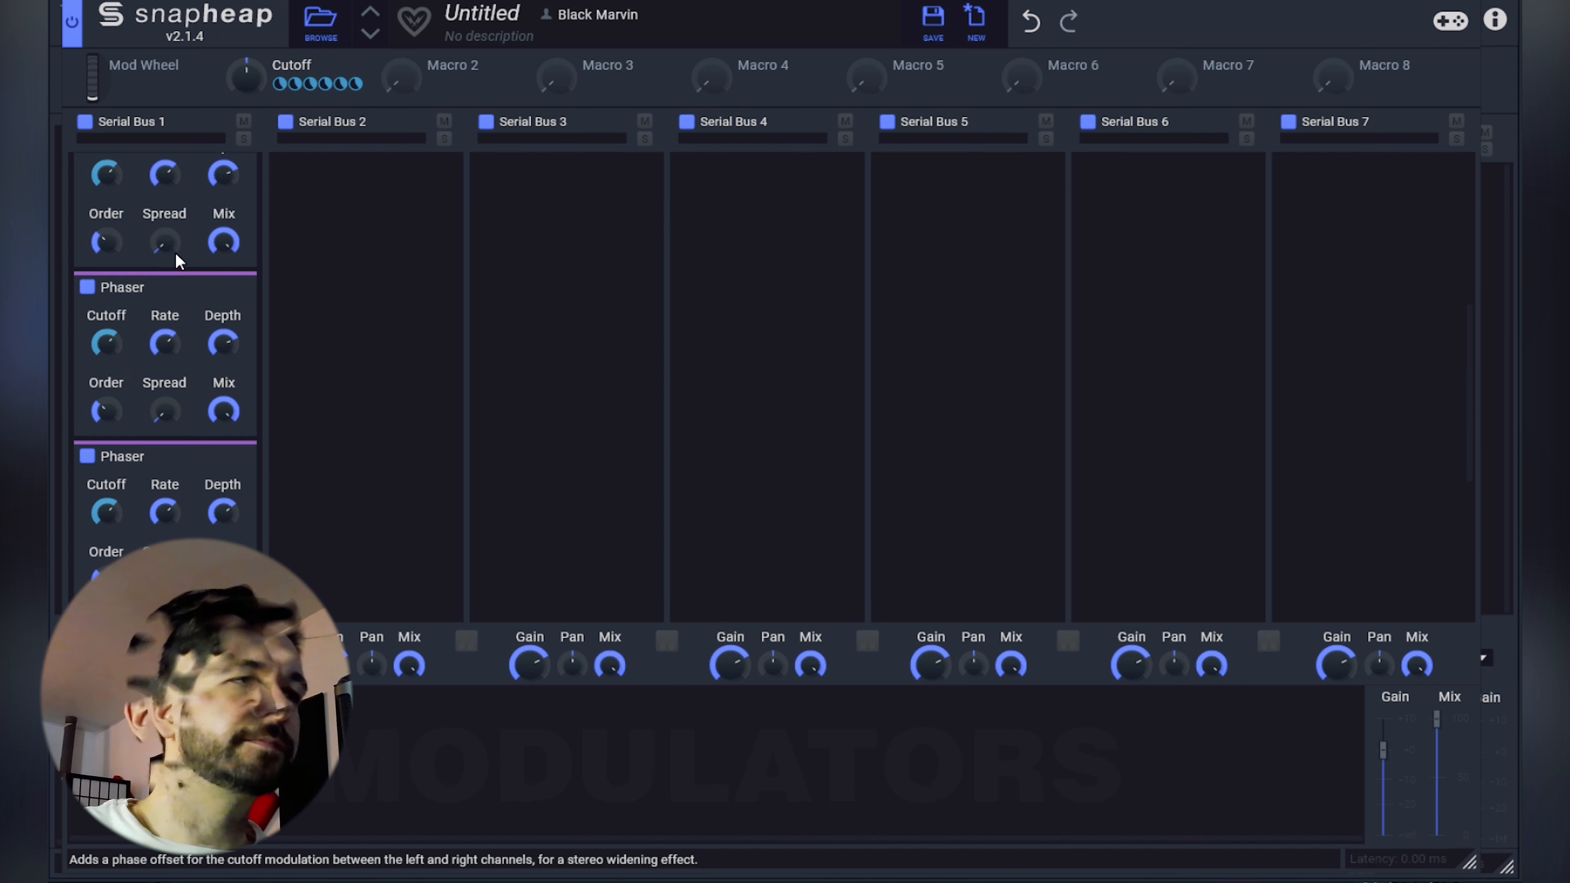
Add a Random modulator and assign it to the rate of all six Phasers in varying amounts.
scroll(178, 260, "down", 3)
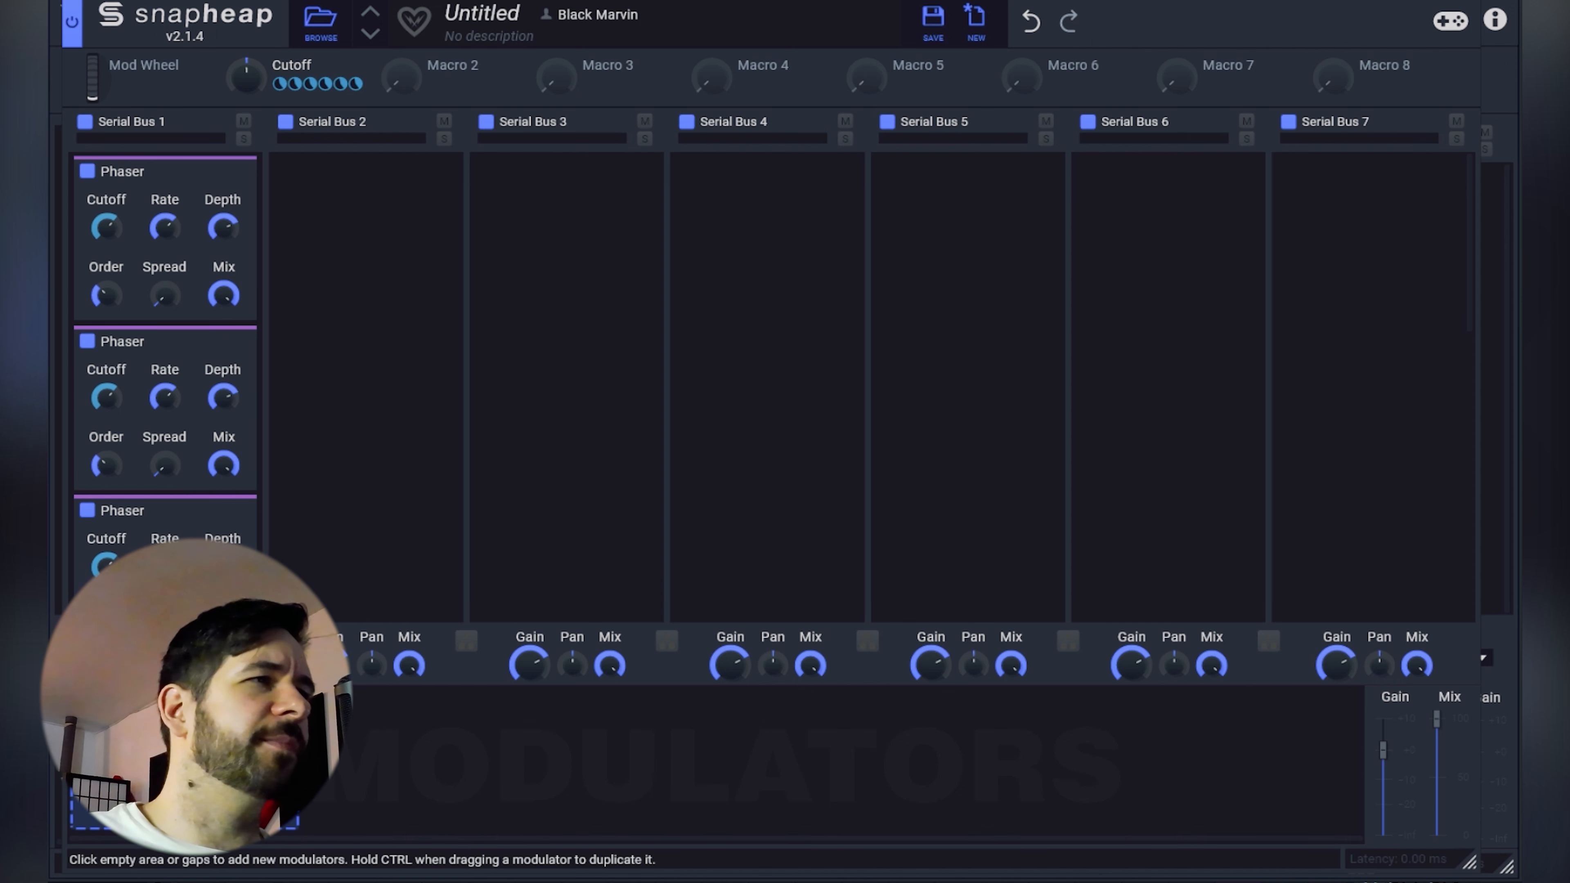
left_click(245, 734)
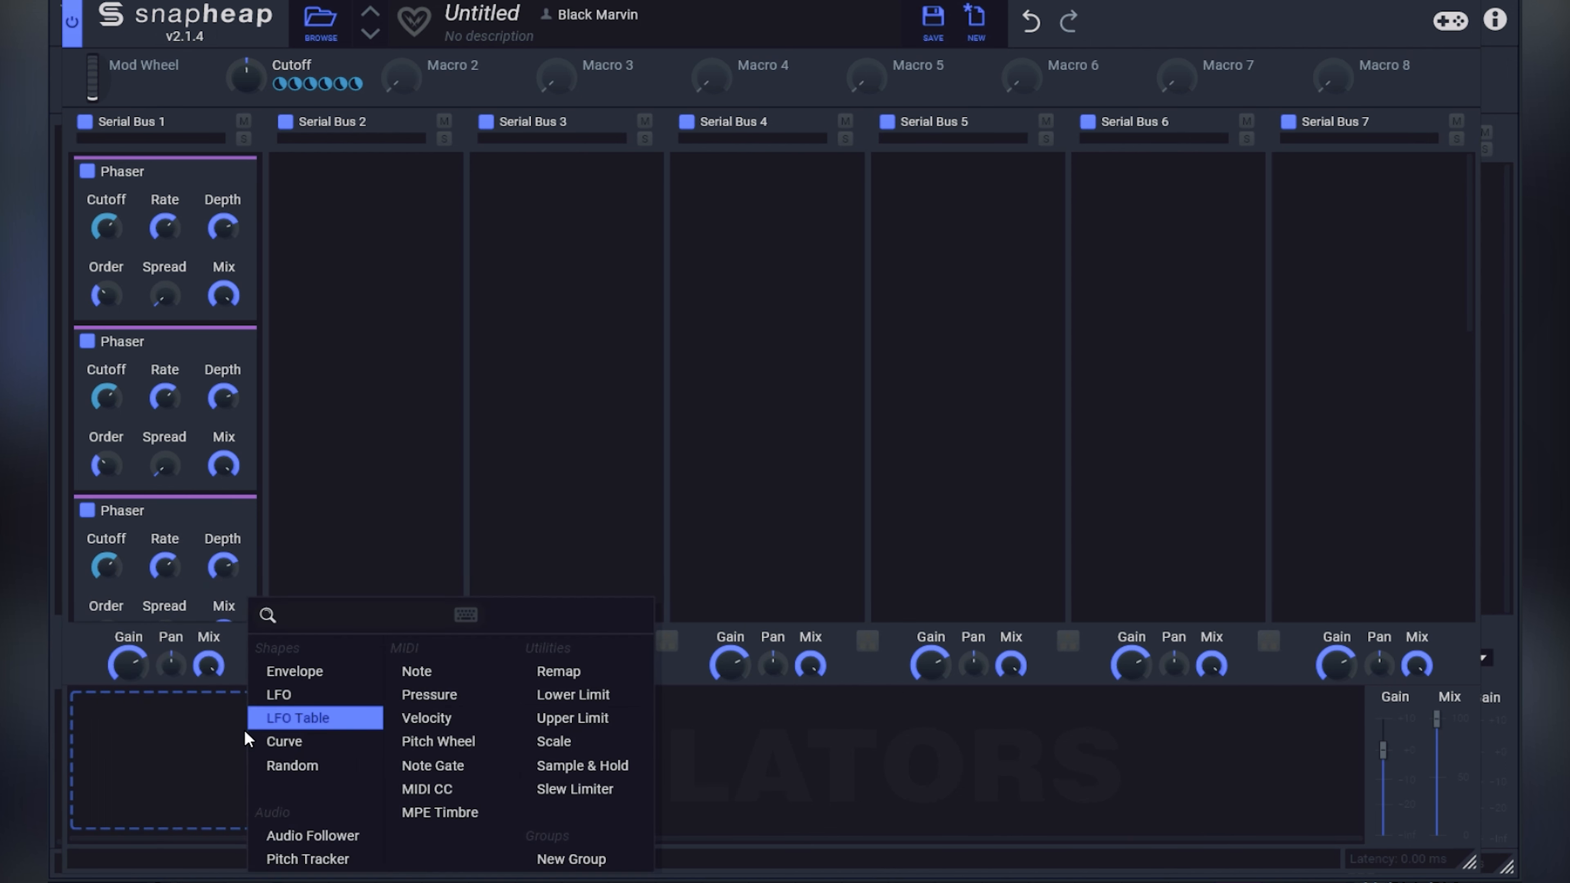
left_click(326, 765)
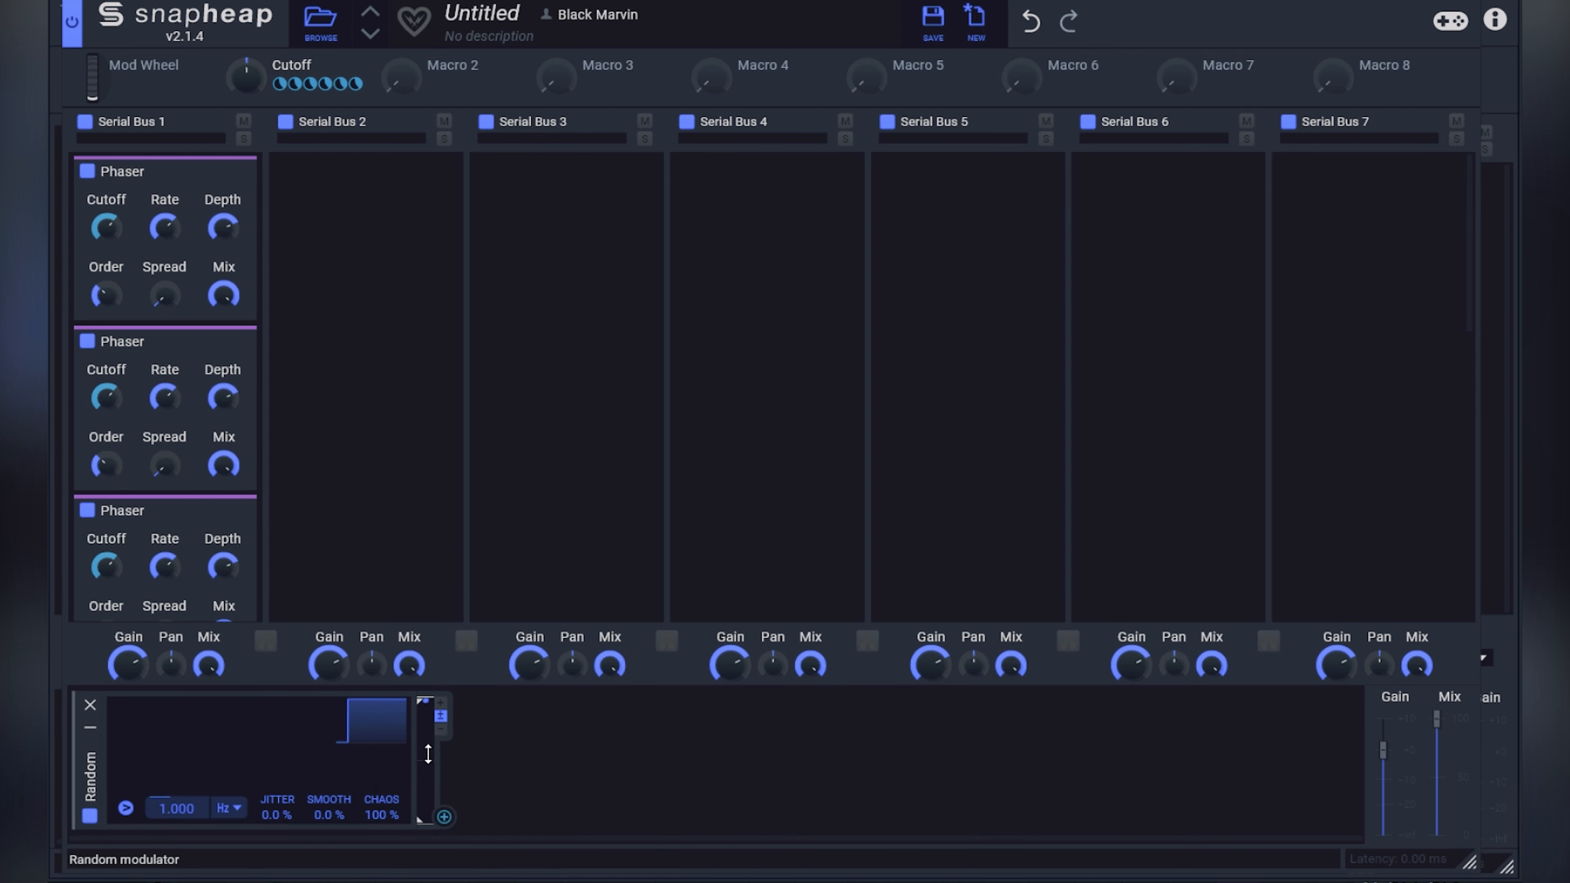
left_click(442, 816)
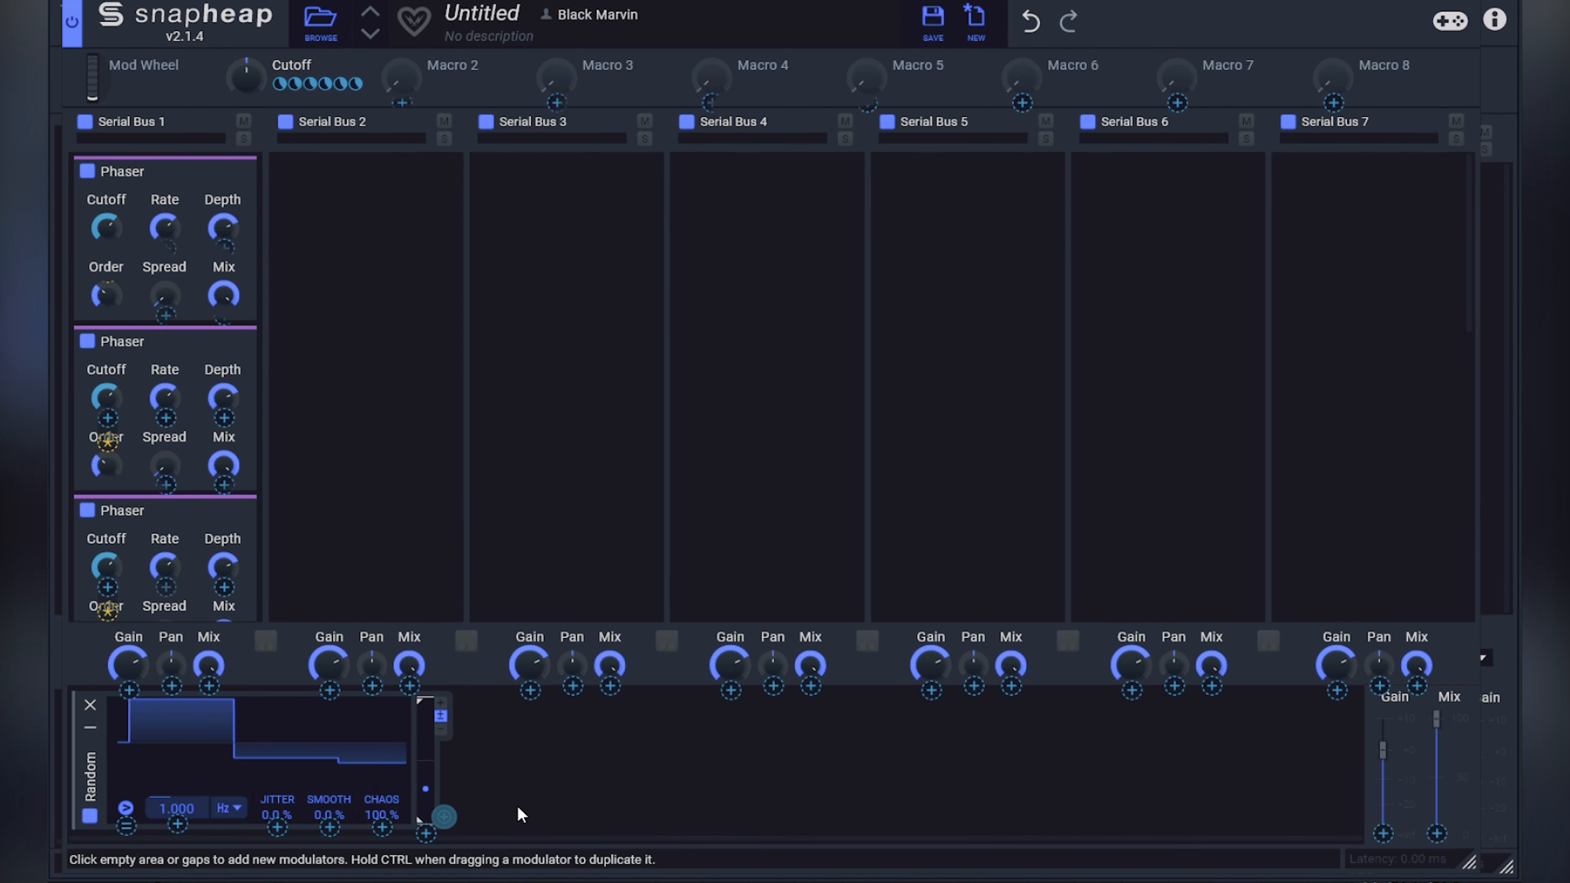
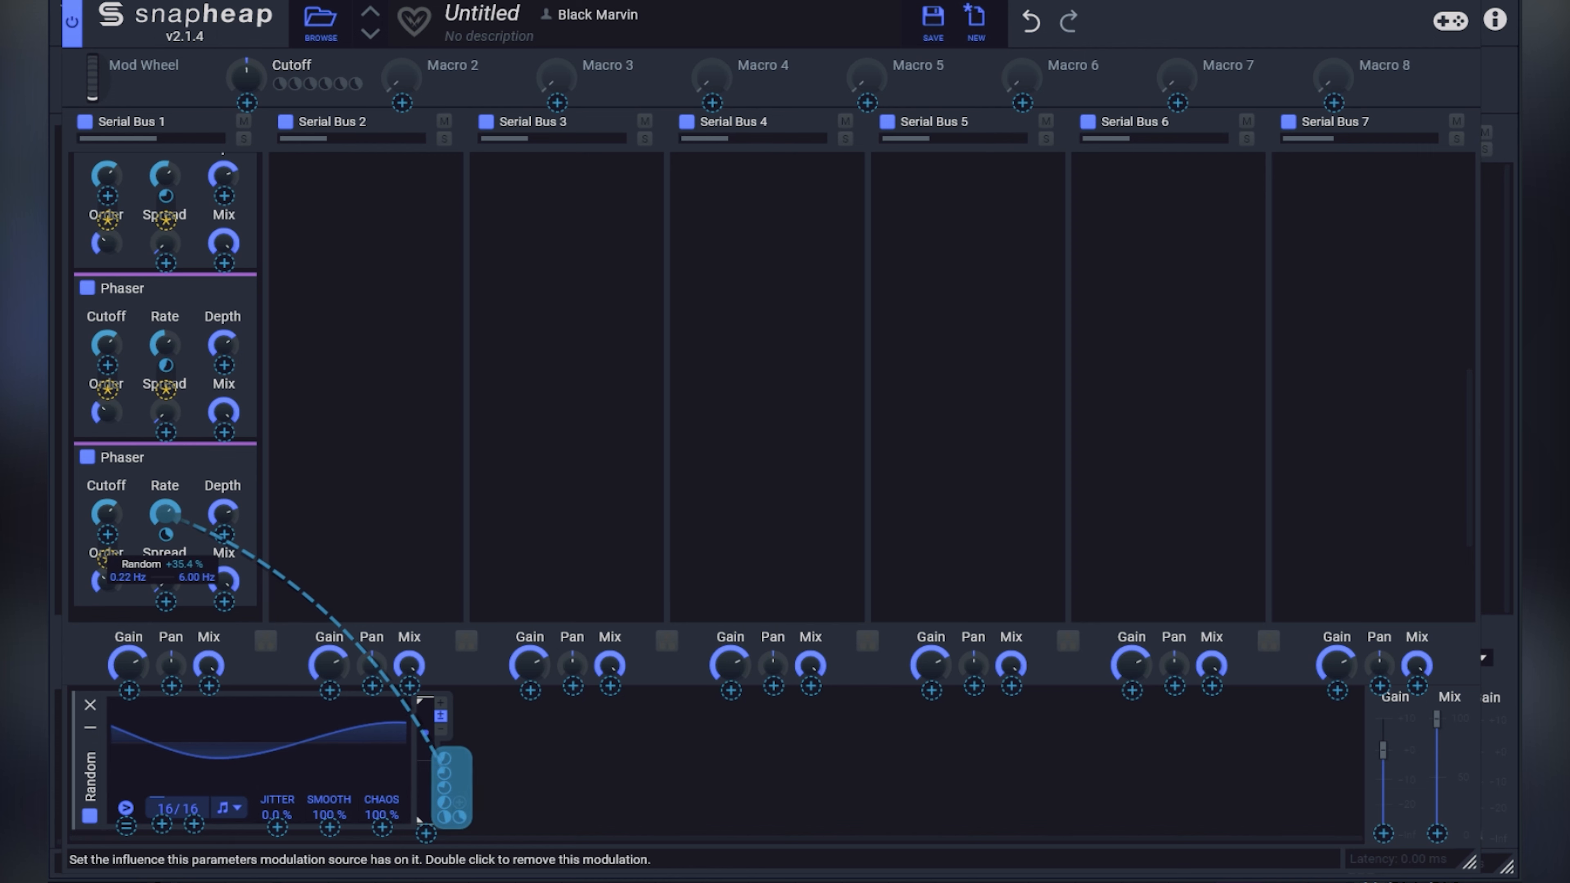
scroll(183, 576, "down", 3)
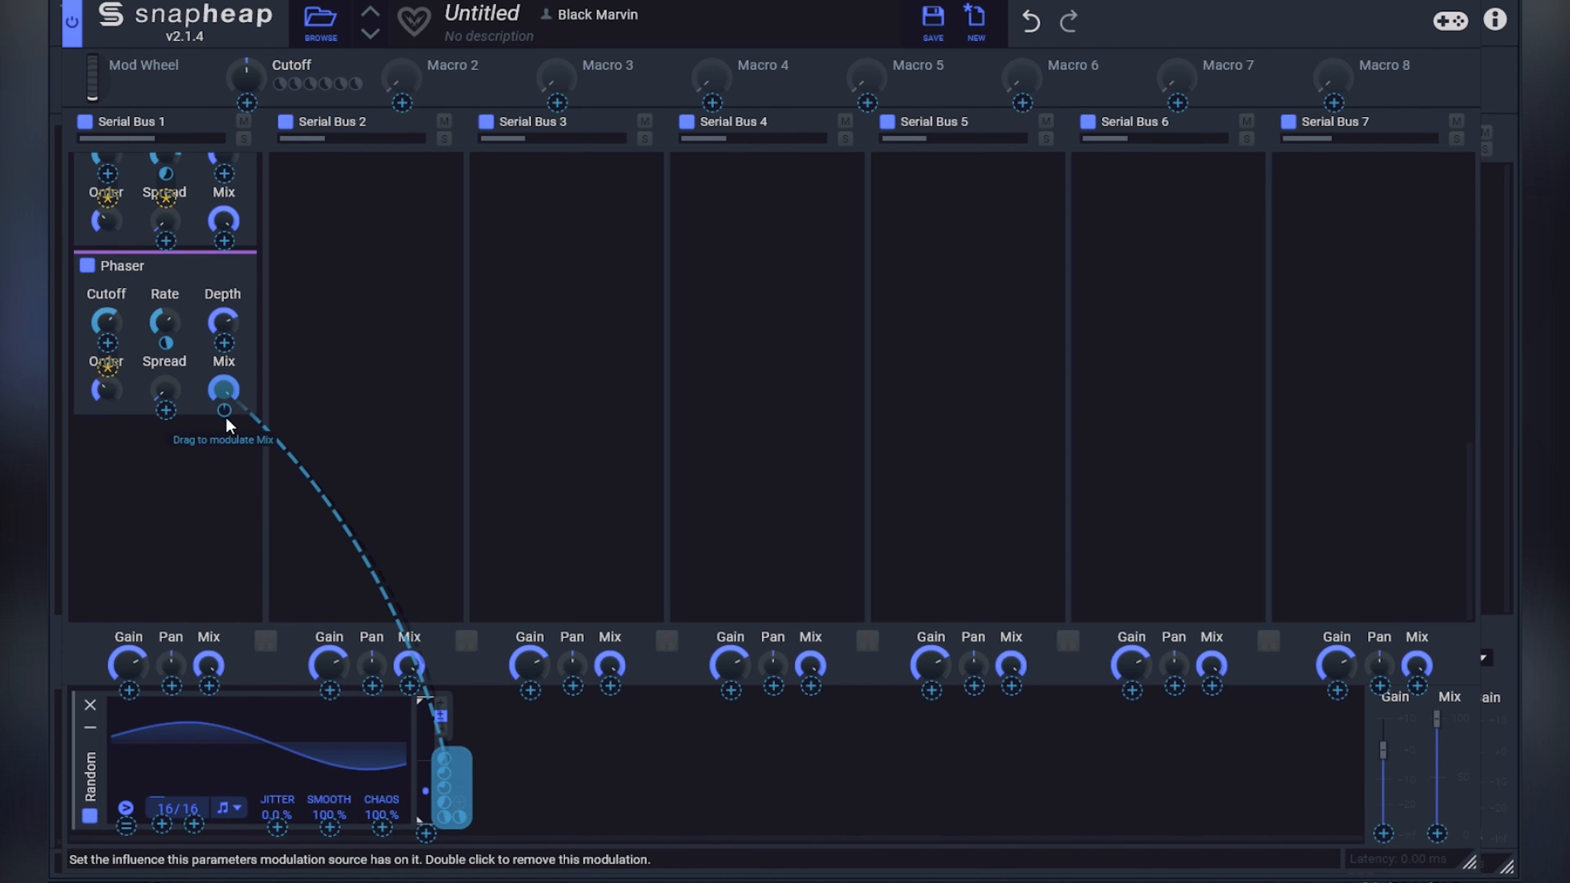
scroll(372, 192, "up", 3)
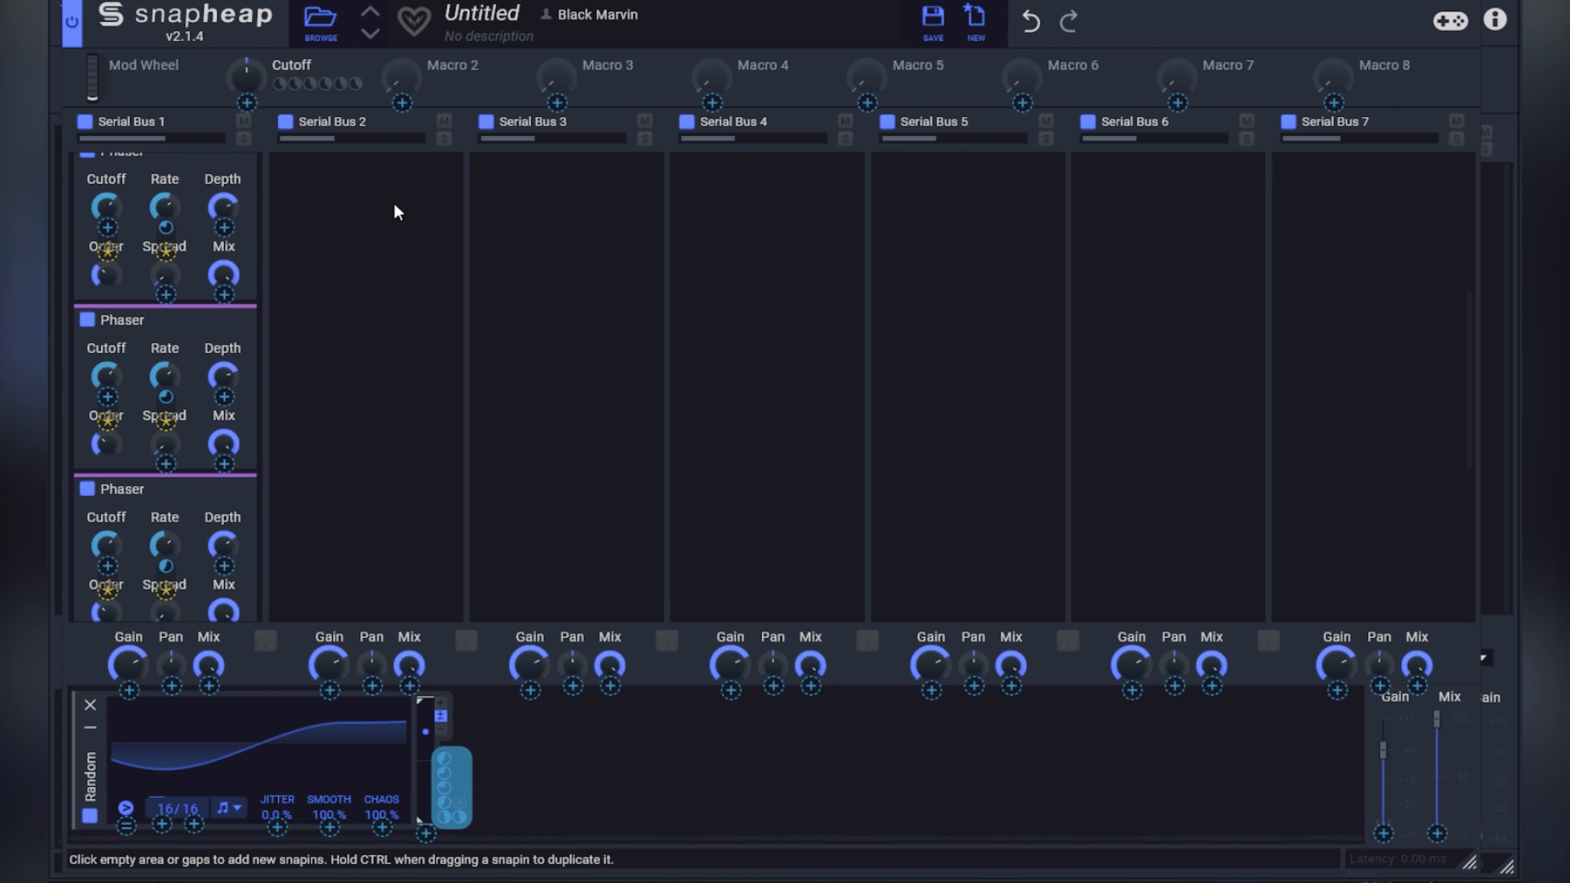
left_click(393, 201)
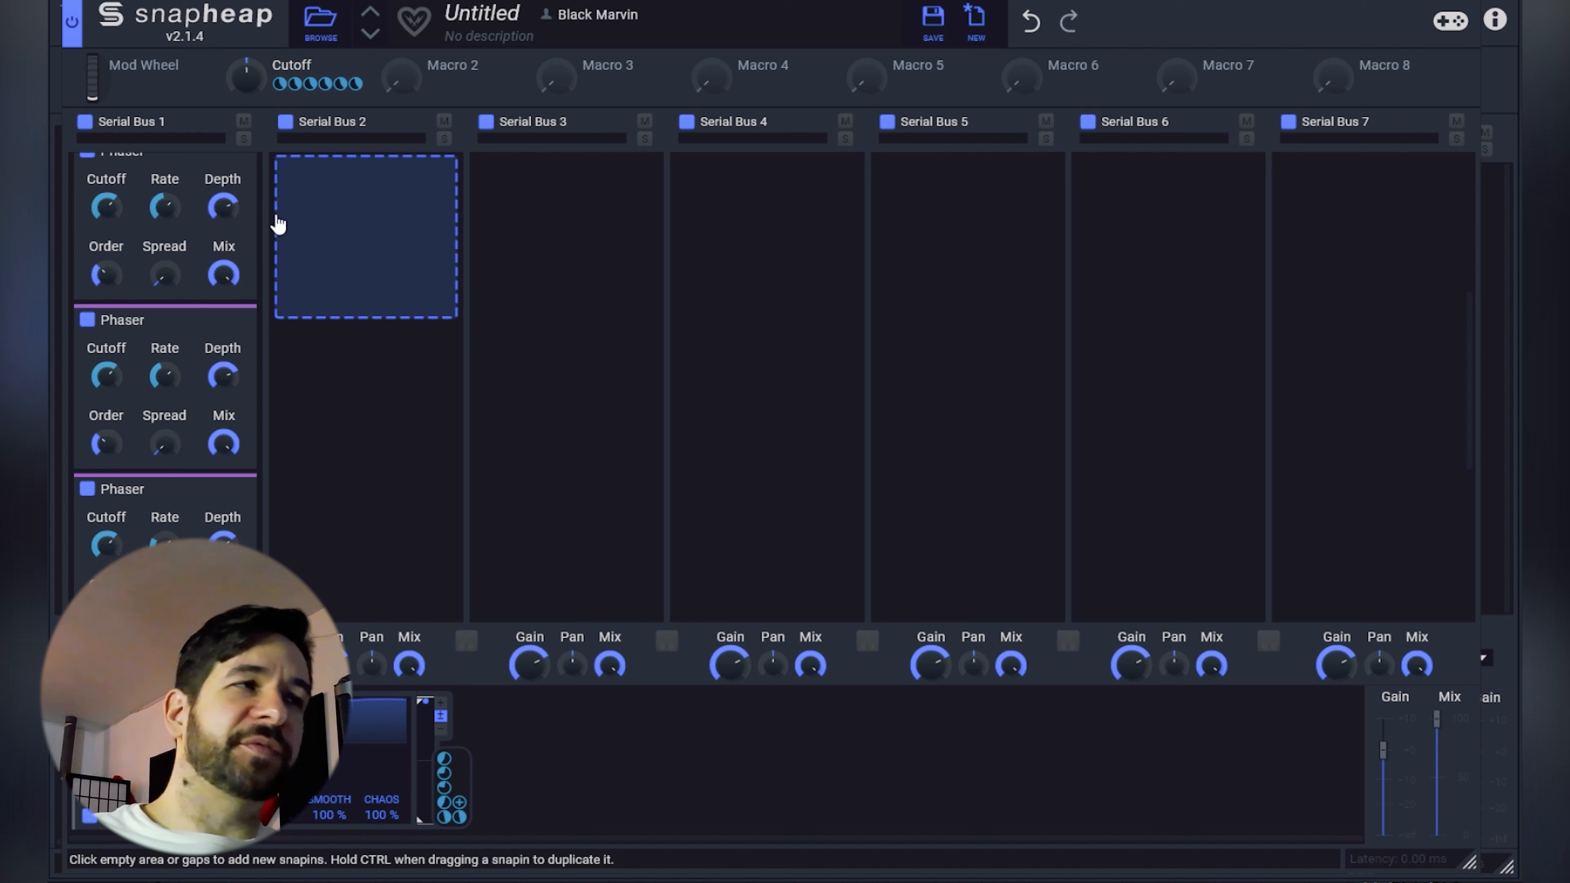
Audition the randomly modulated Phaser chain while sweeping the Cutoff macro, and reset the macro to centre.
scroll(256, 224, "up", 1)
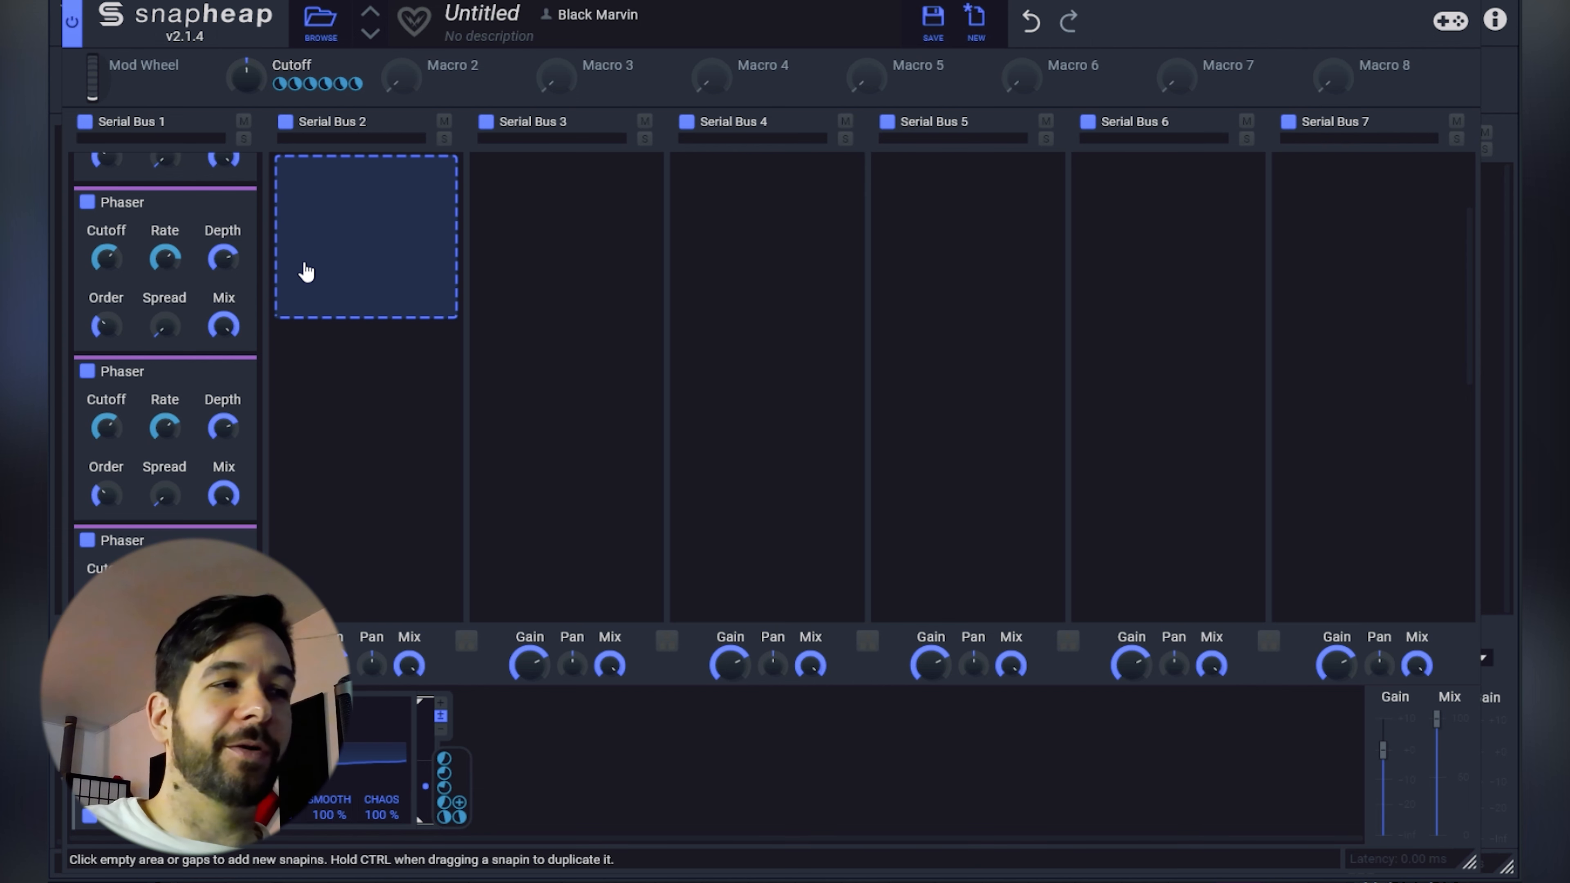
key("space")
mouse_move(247, 76)
left_mouse_down()
mouse_move(247, 58)
mouse_move(247, 107)
mouse_move(247, 73)
left_mouse_up()
double_click(247, 75)
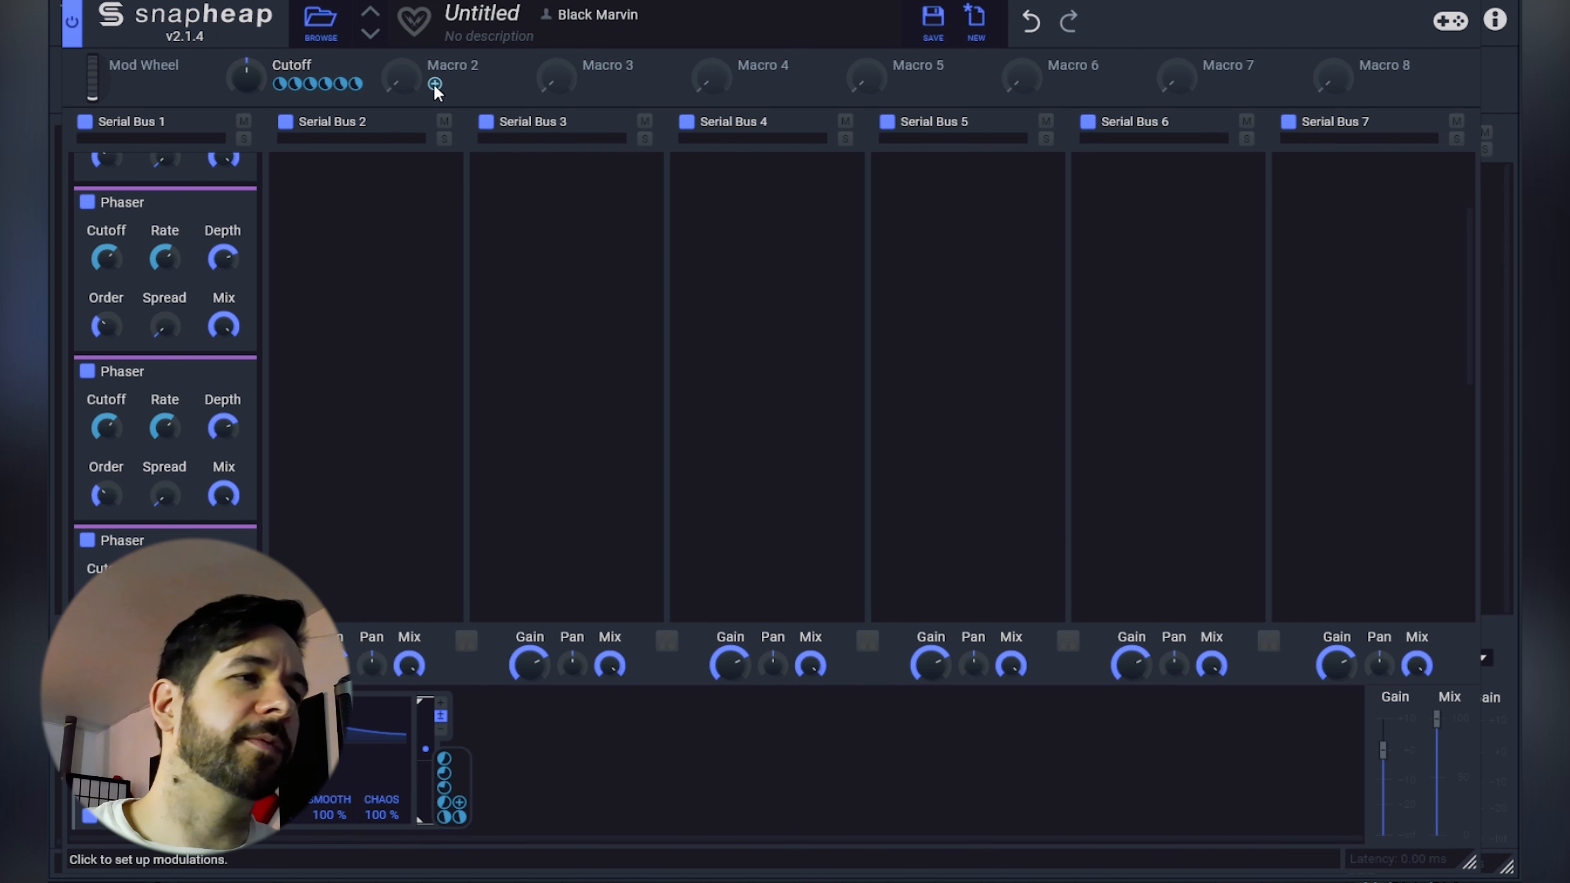
Assign Macro 2 at 100% to the Random modulation amount on the first four Phasers' rates.
scroll(436, 107, "up", 3)
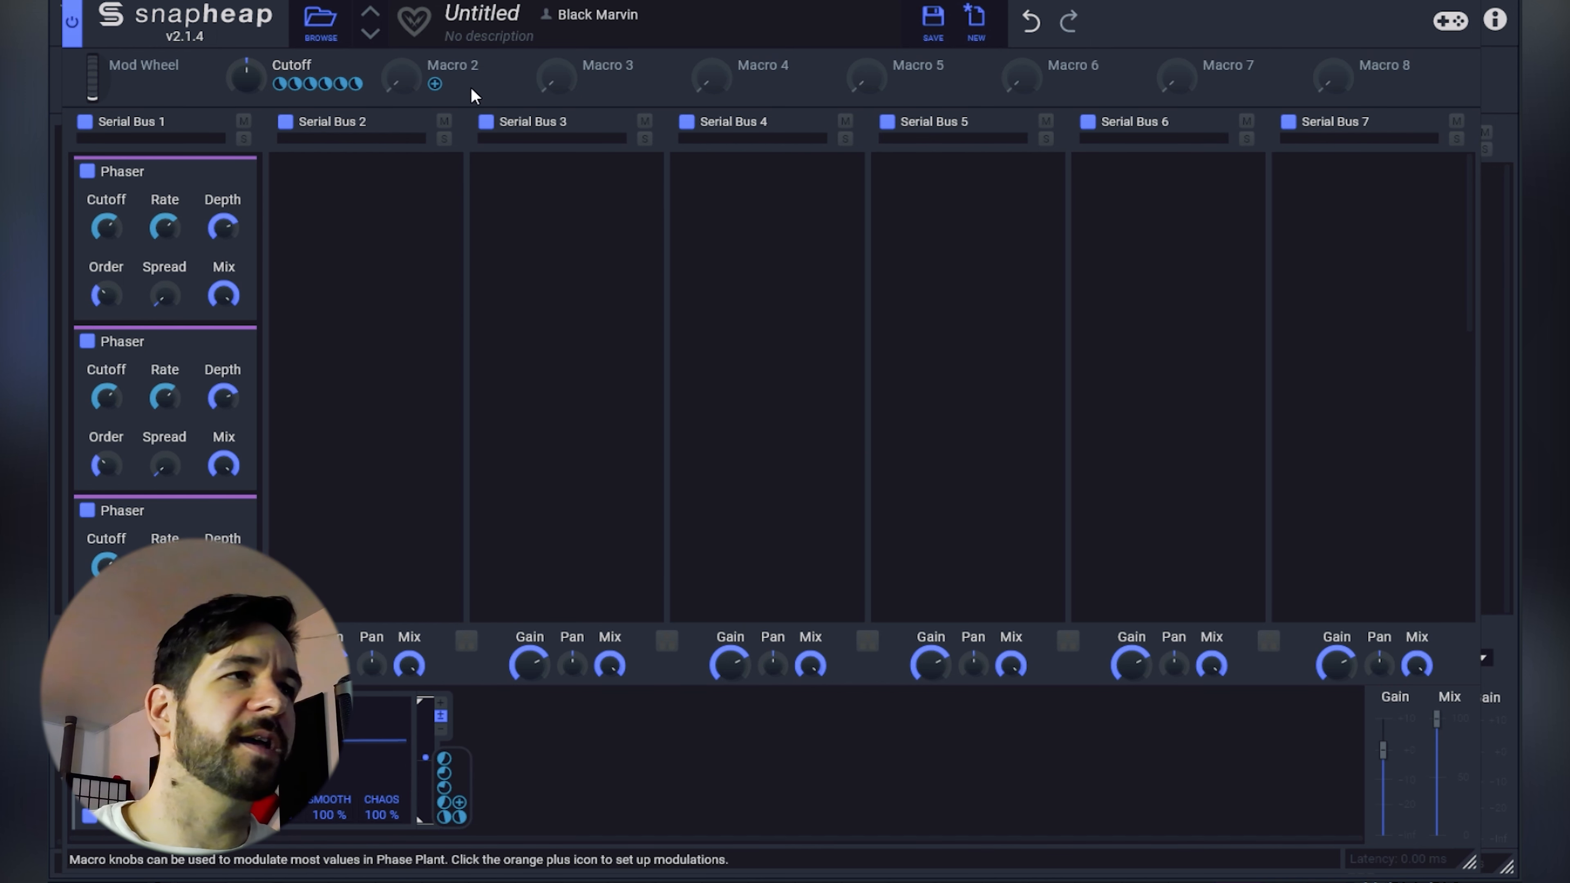
left_click(435, 83)
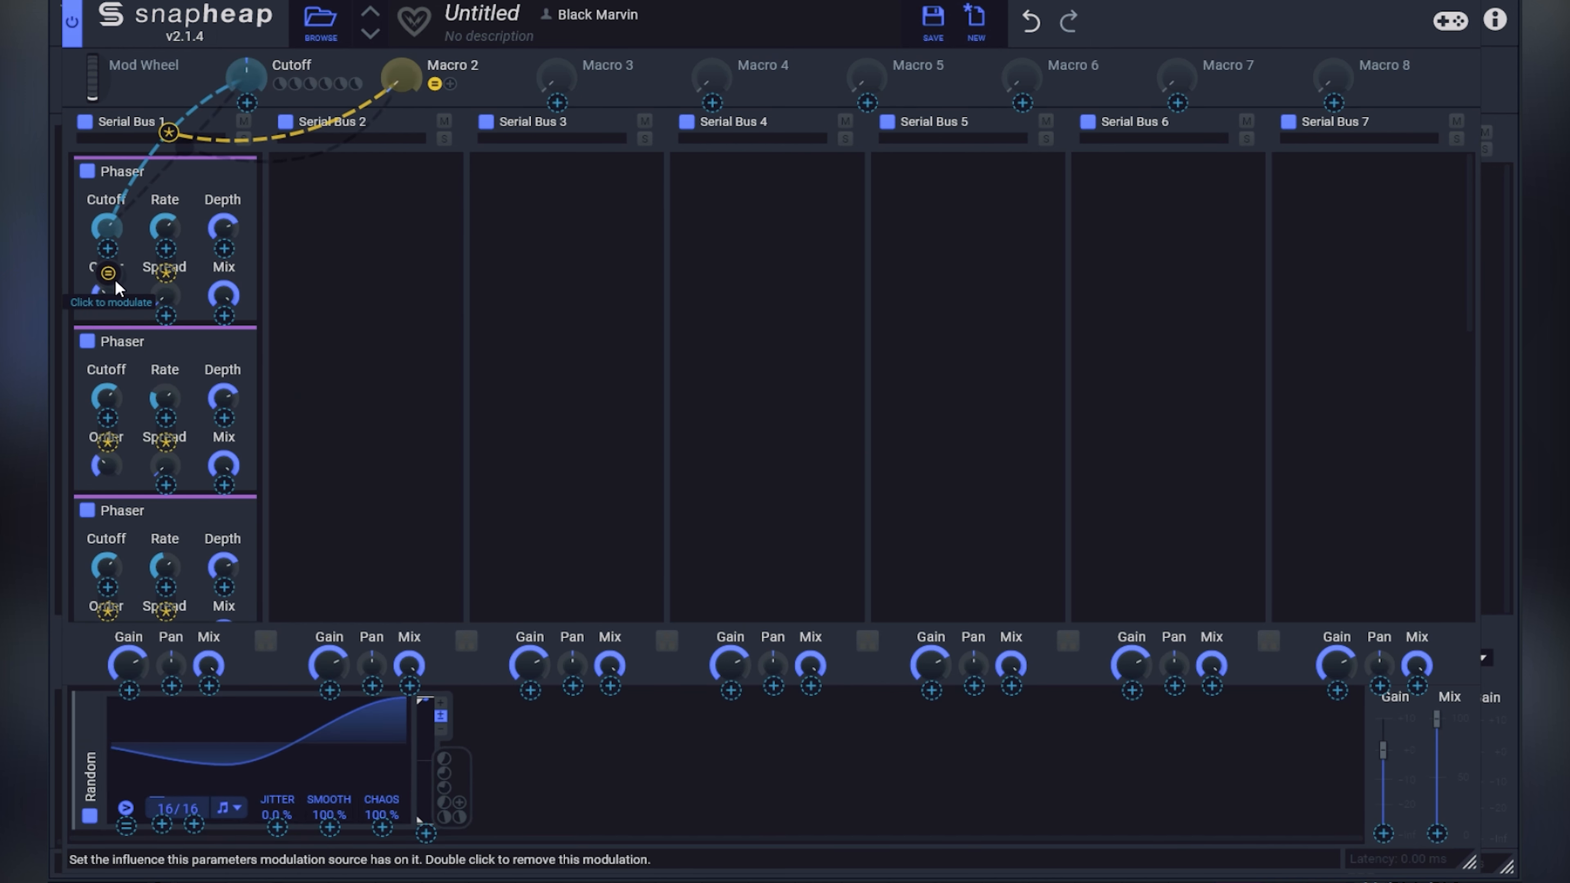
left_click(164, 445)
scroll(165, 448, "down", 1)
left_click(169, 556)
scroll(169, 558, "down", 4)
left_click(166, 503)
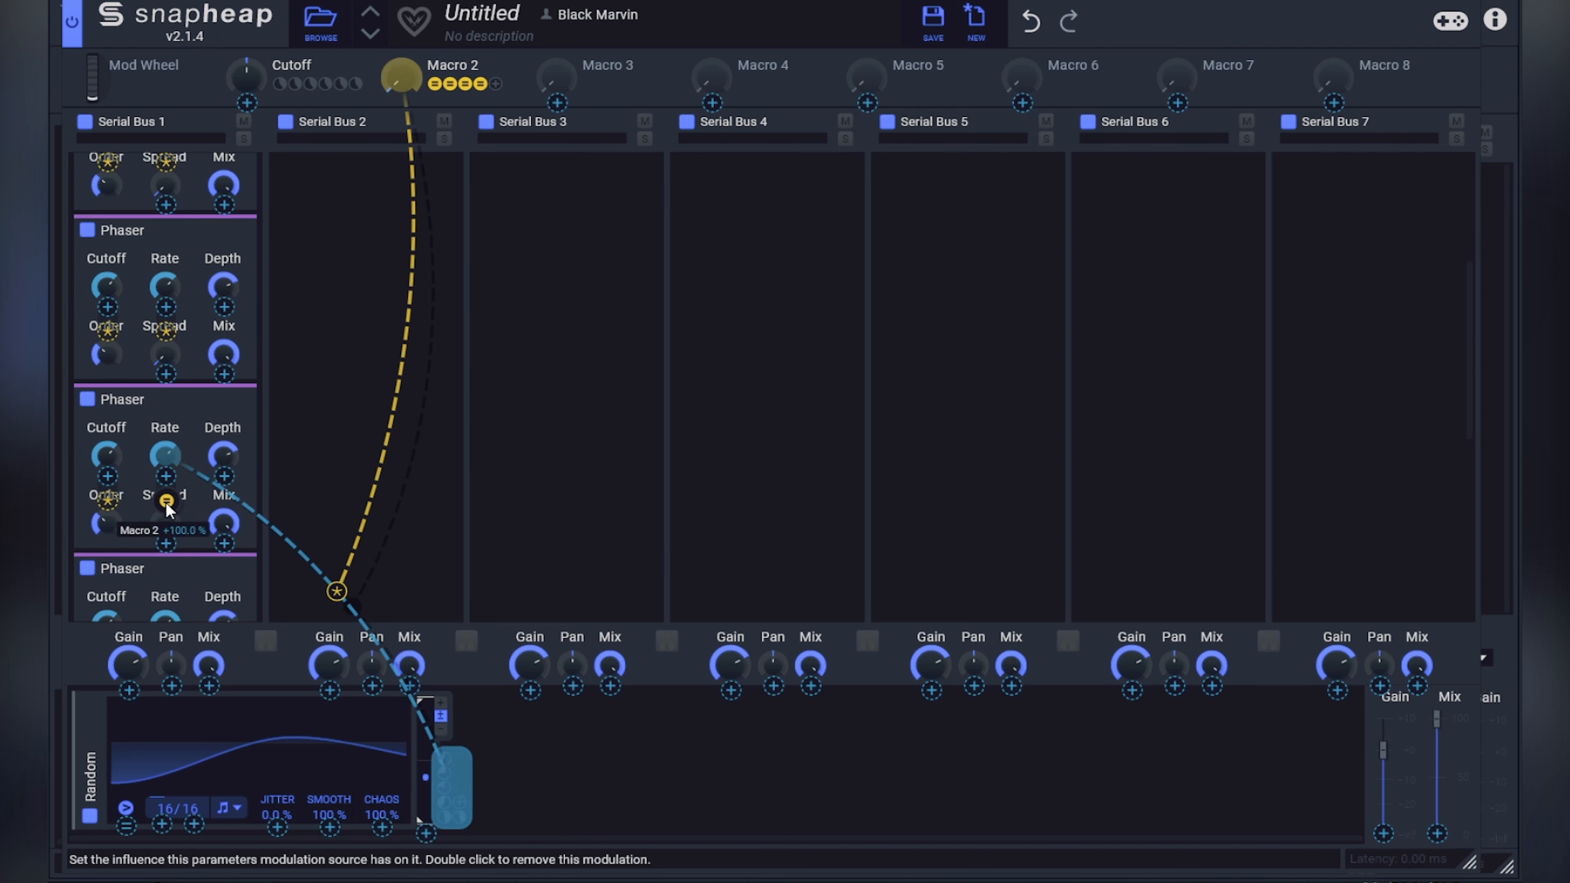
Assign Macro 2 to the Random modulation amount on the last two Phasers' rates and rename the macro Random.
scroll(168, 509, "down", 1)
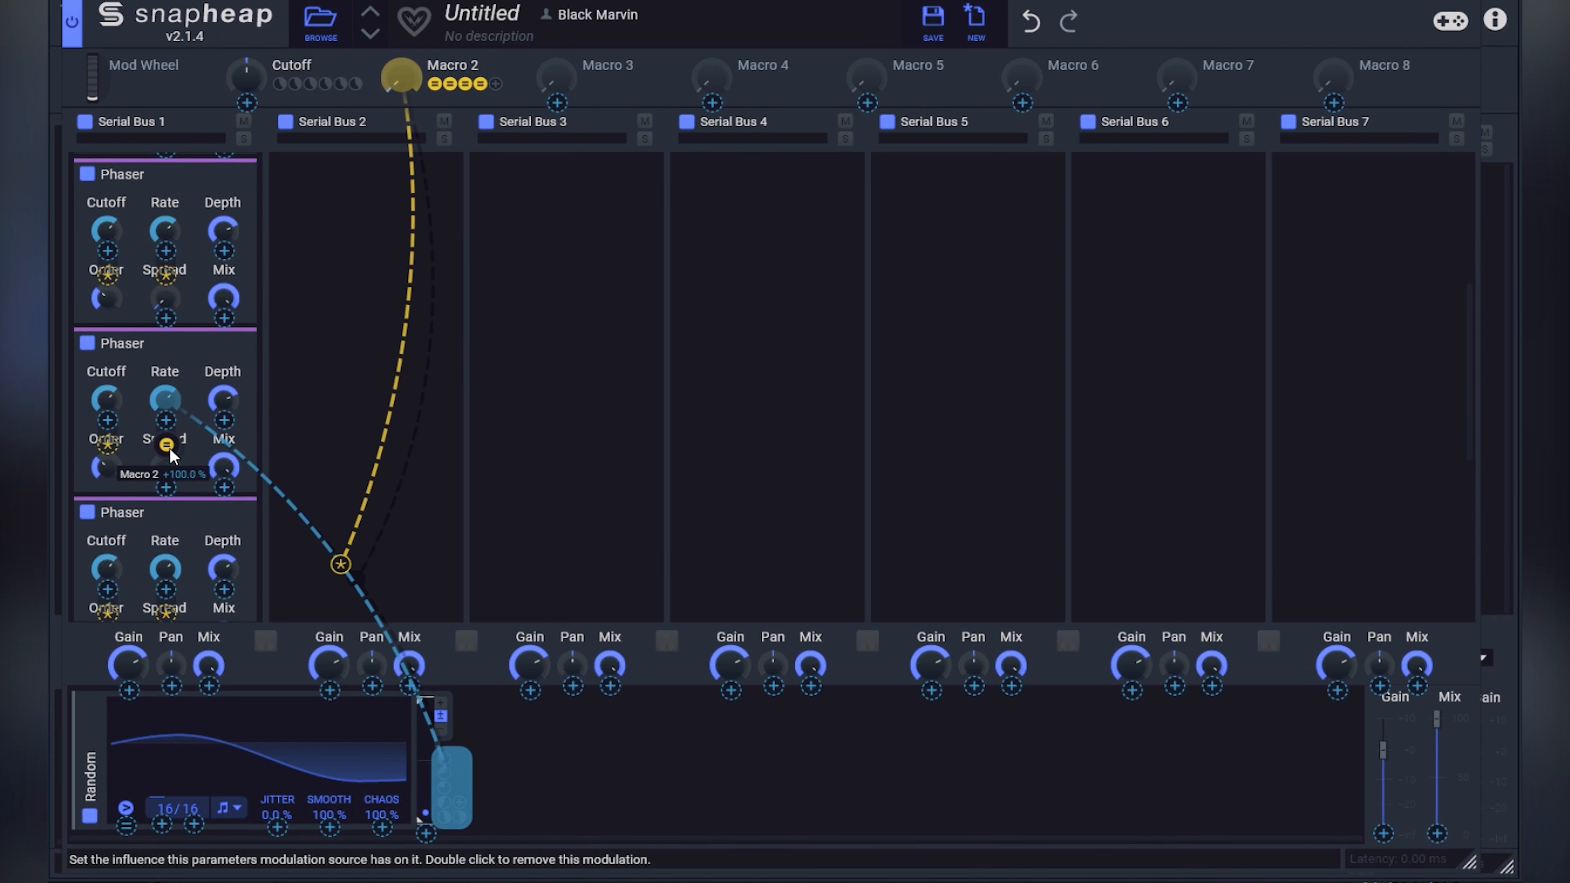
scroll(169, 454, "down", 2)
left_click(166, 509)
scroll(166, 508, "down", 4)
left_click(166, 448)
left_click(544, 311)
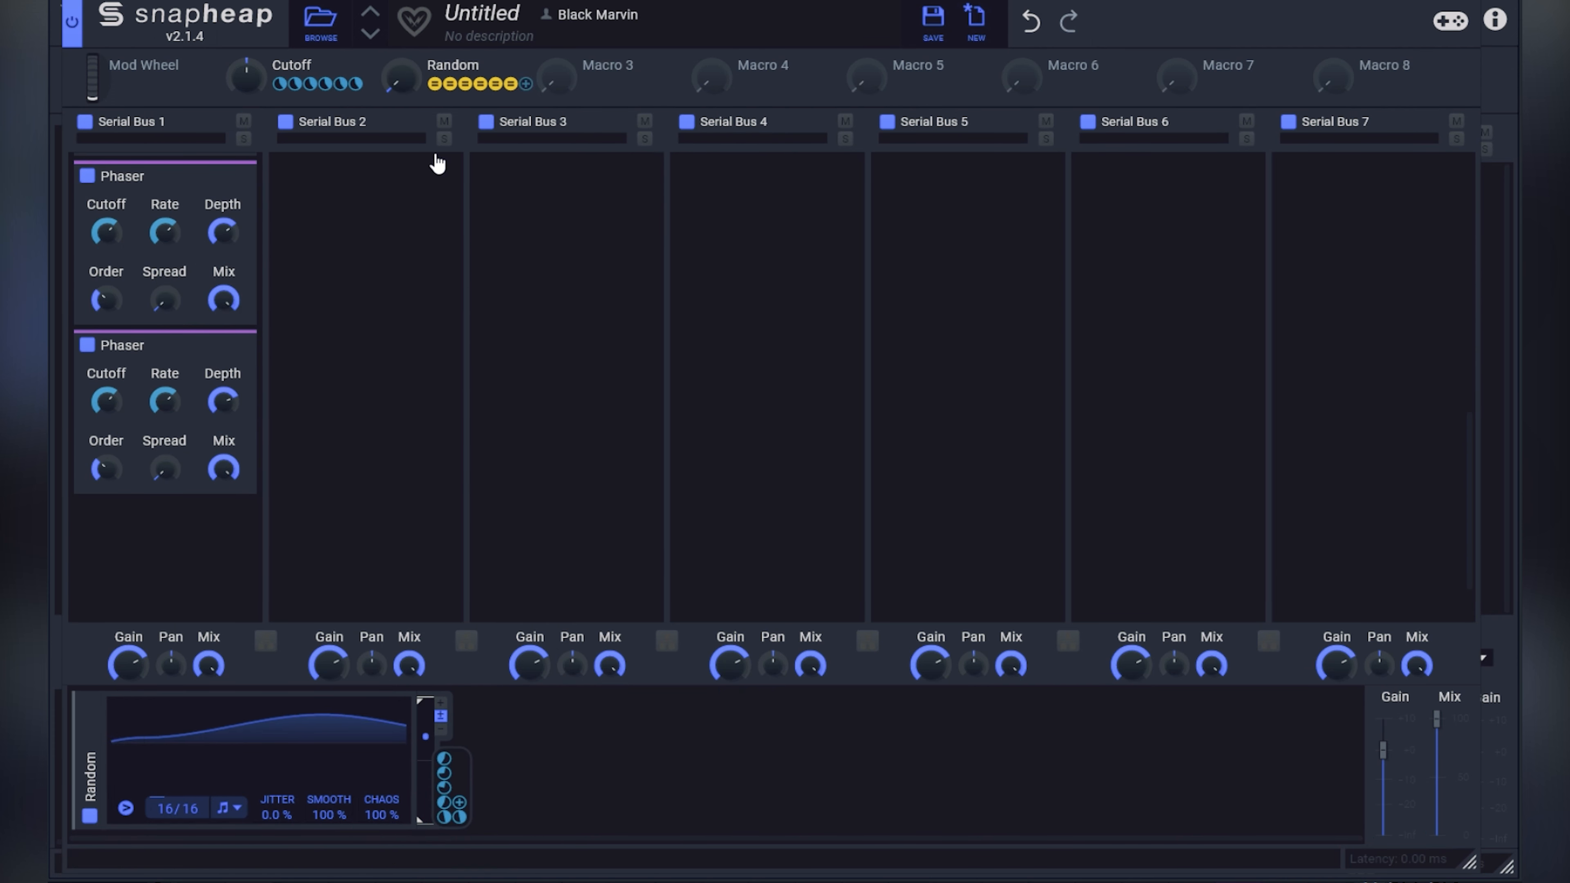
Raise the Random macro to its maximum and save the Snap Heap preset as "Phaser Stacking 1" in Storm For Snap Heap.
left_click(404, 85)
left_click_drag(404, 85, 403, 6)
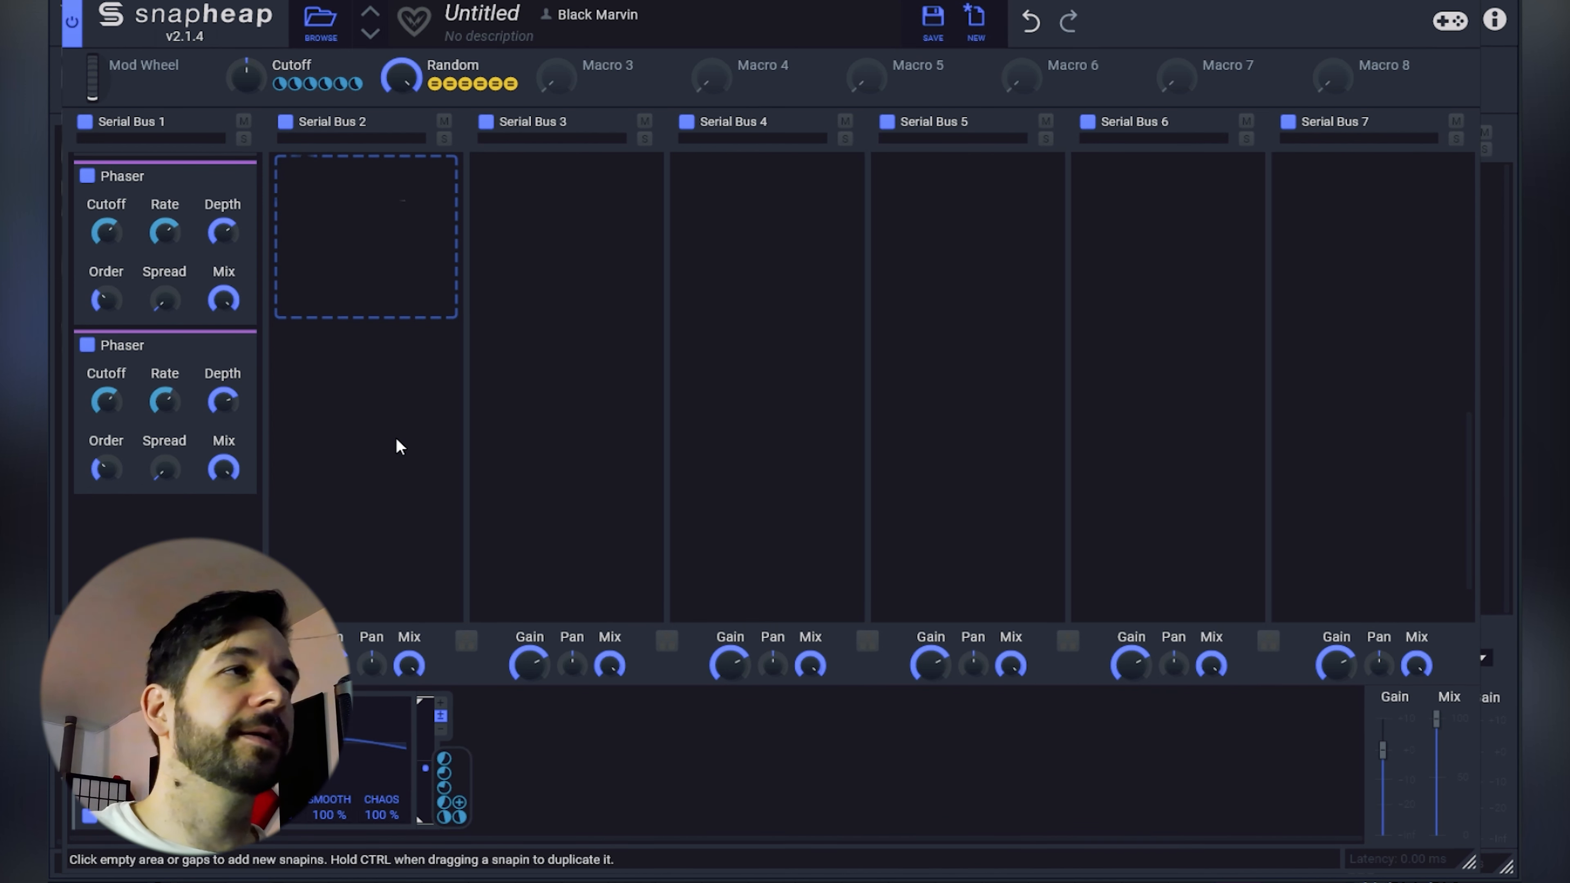
key("ctrl+s")
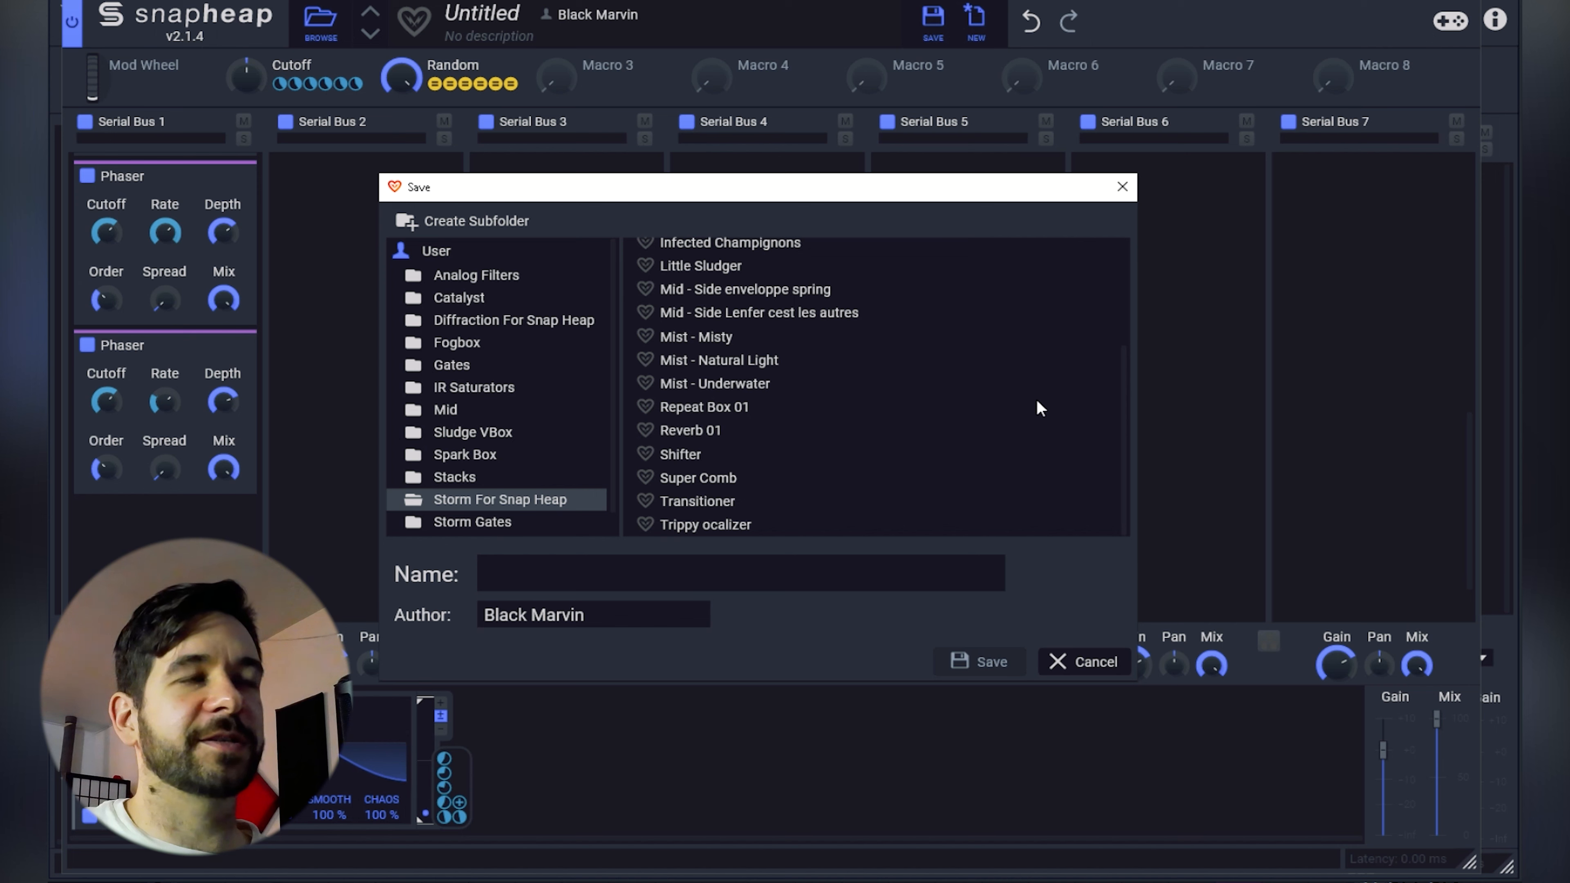
type("Phaser Stac")
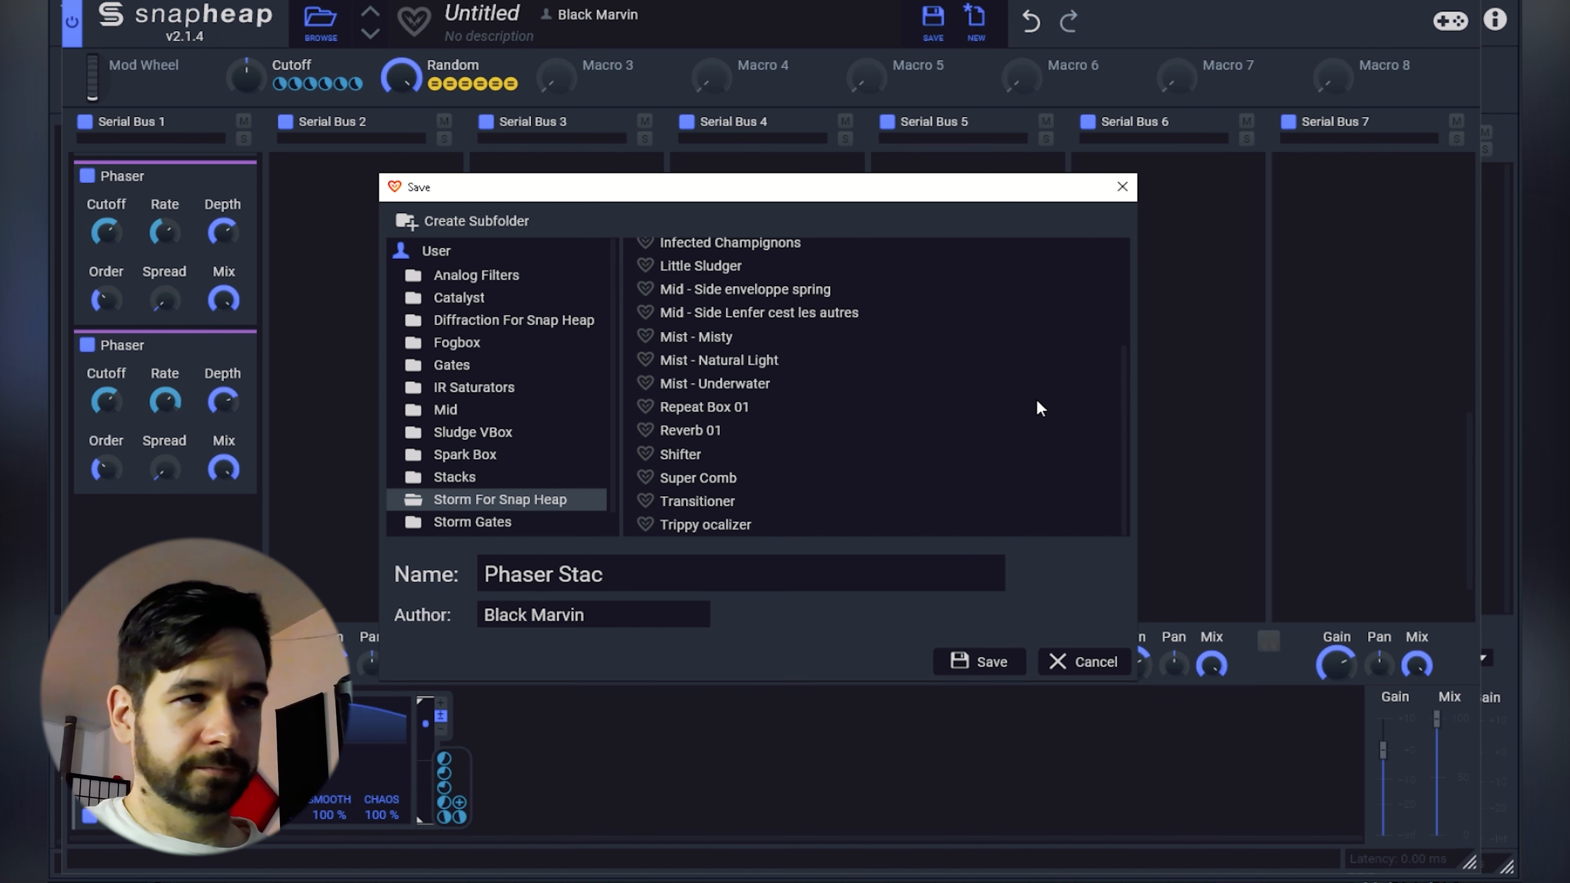
type("king 1")
key("Return")
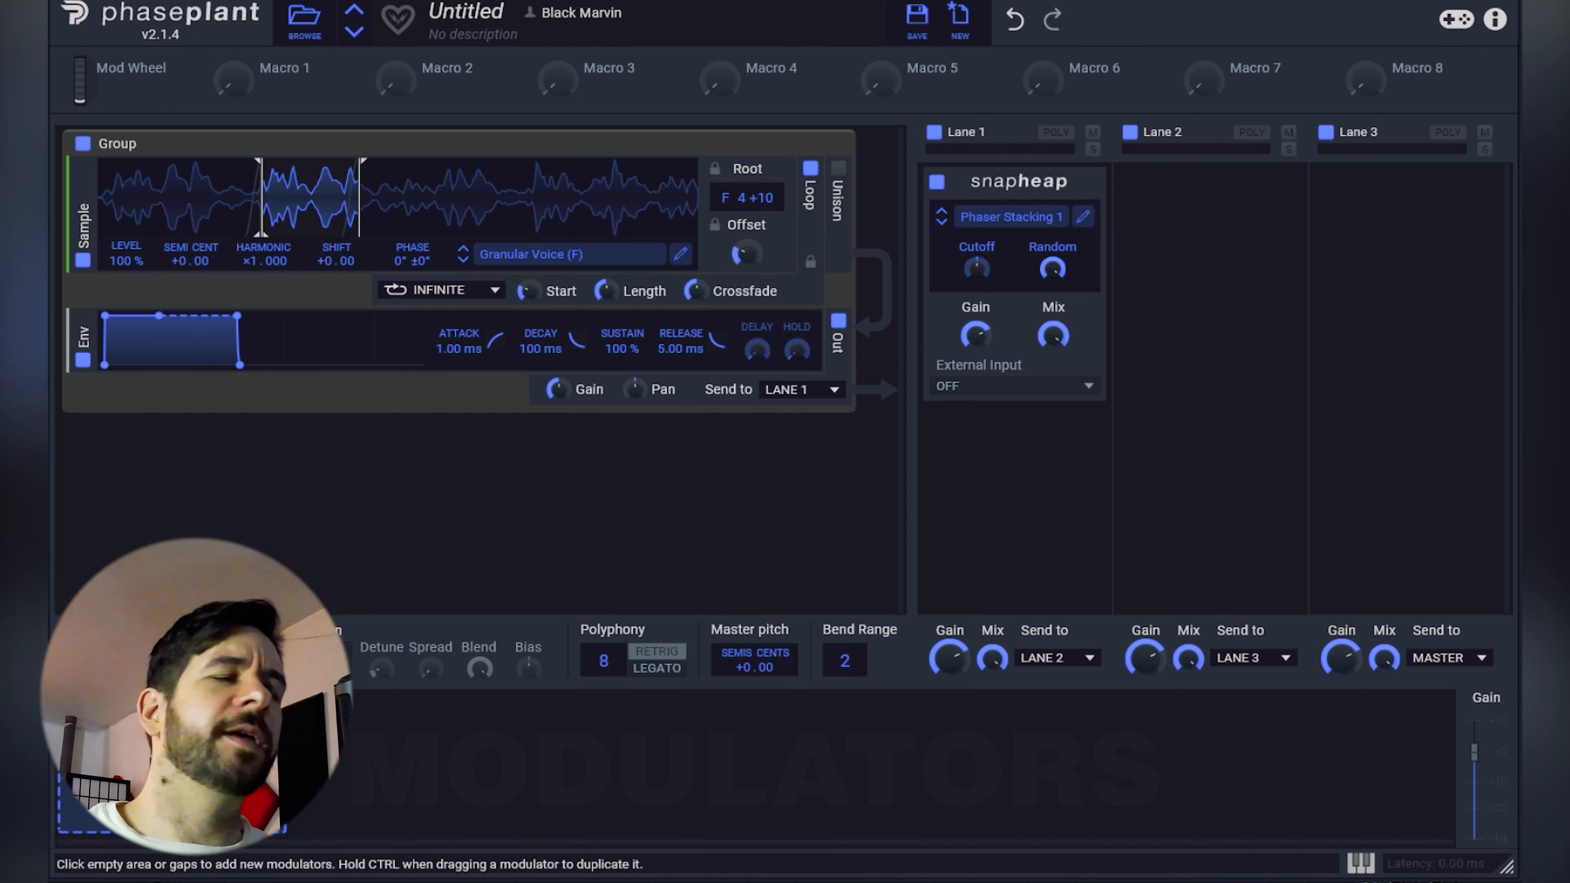
Add an LFO modulator in Phase Plant and assign it to the Snap Heap's Cutoff macro.
left_click(194, 763)
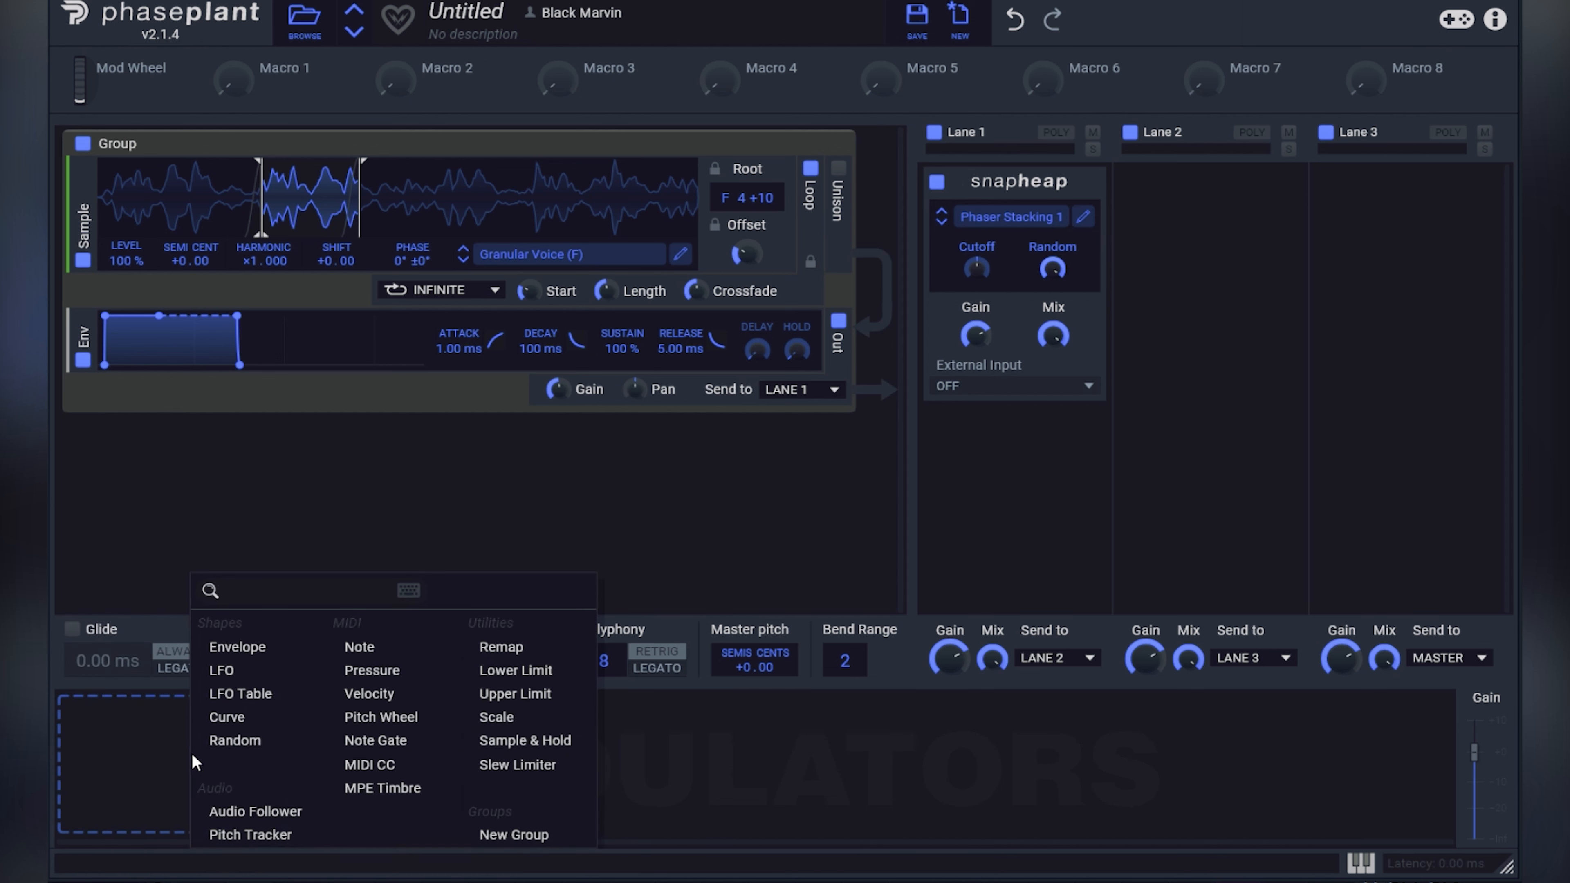
left_click(259, 672)
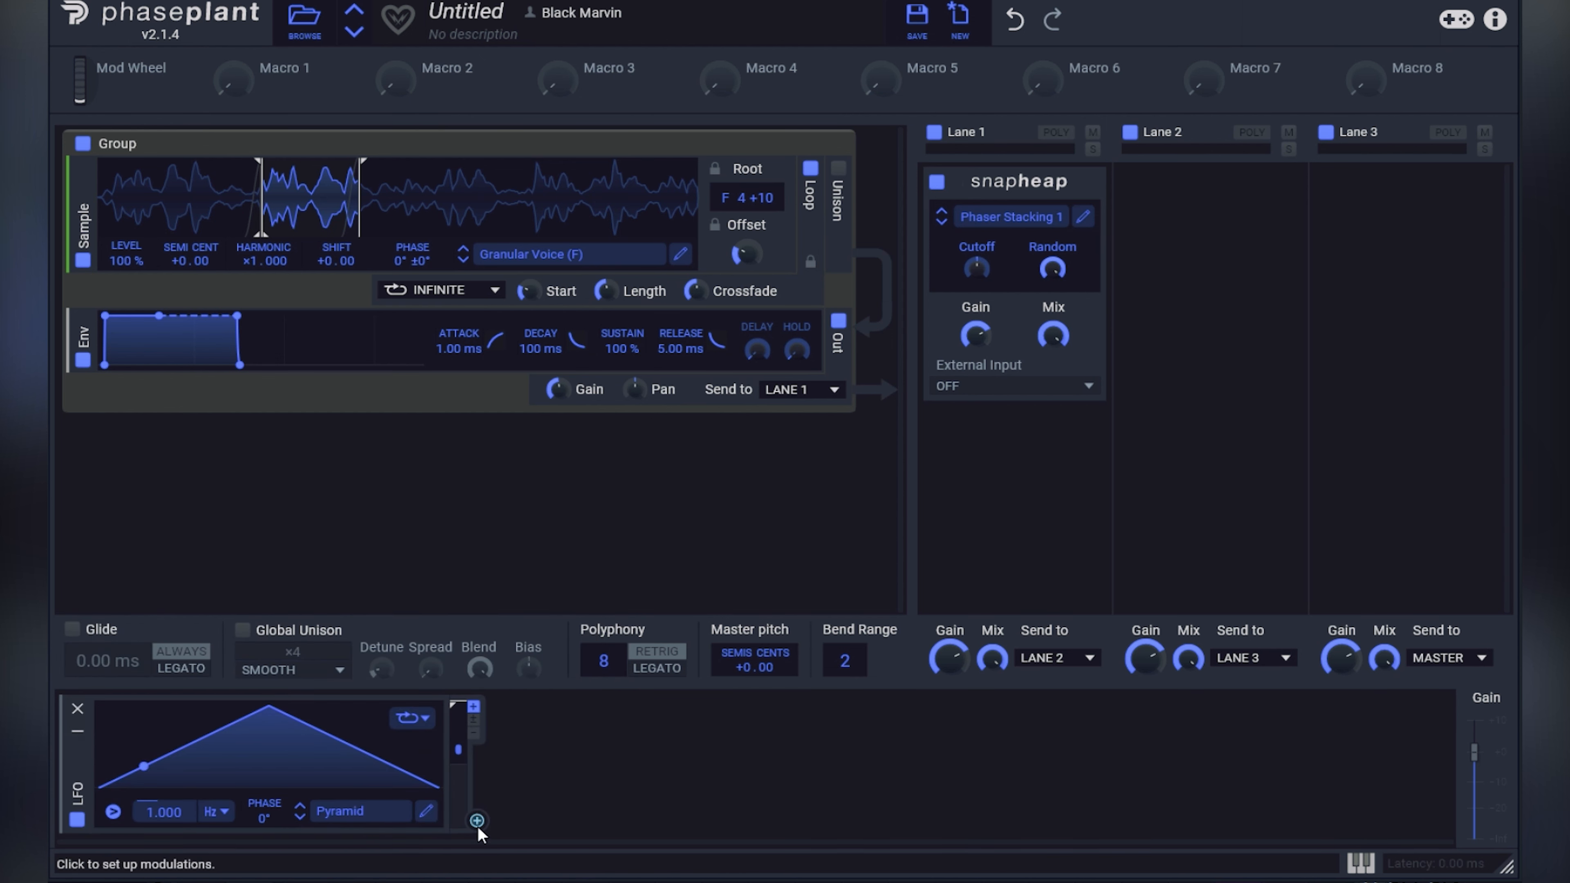
left_click_drag(477, 820, 978, 285)
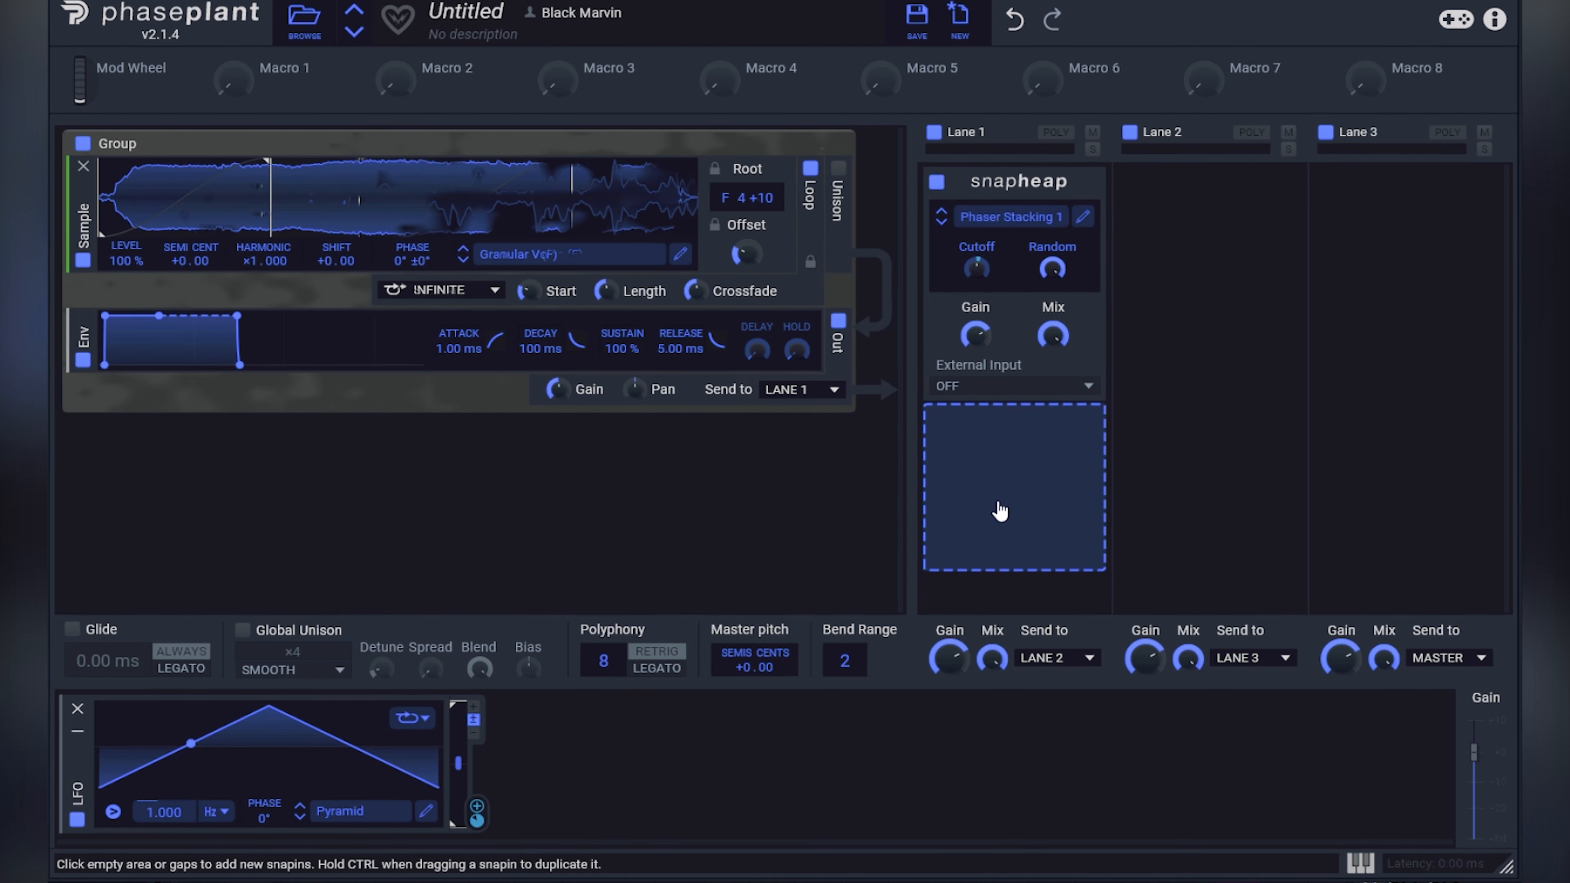
Compare the sound with and without the Phaser Stacking Snap Heap and slow the LFO rate to 0.143 Hz.
left_click(938, 182)
left_click(938, 182)
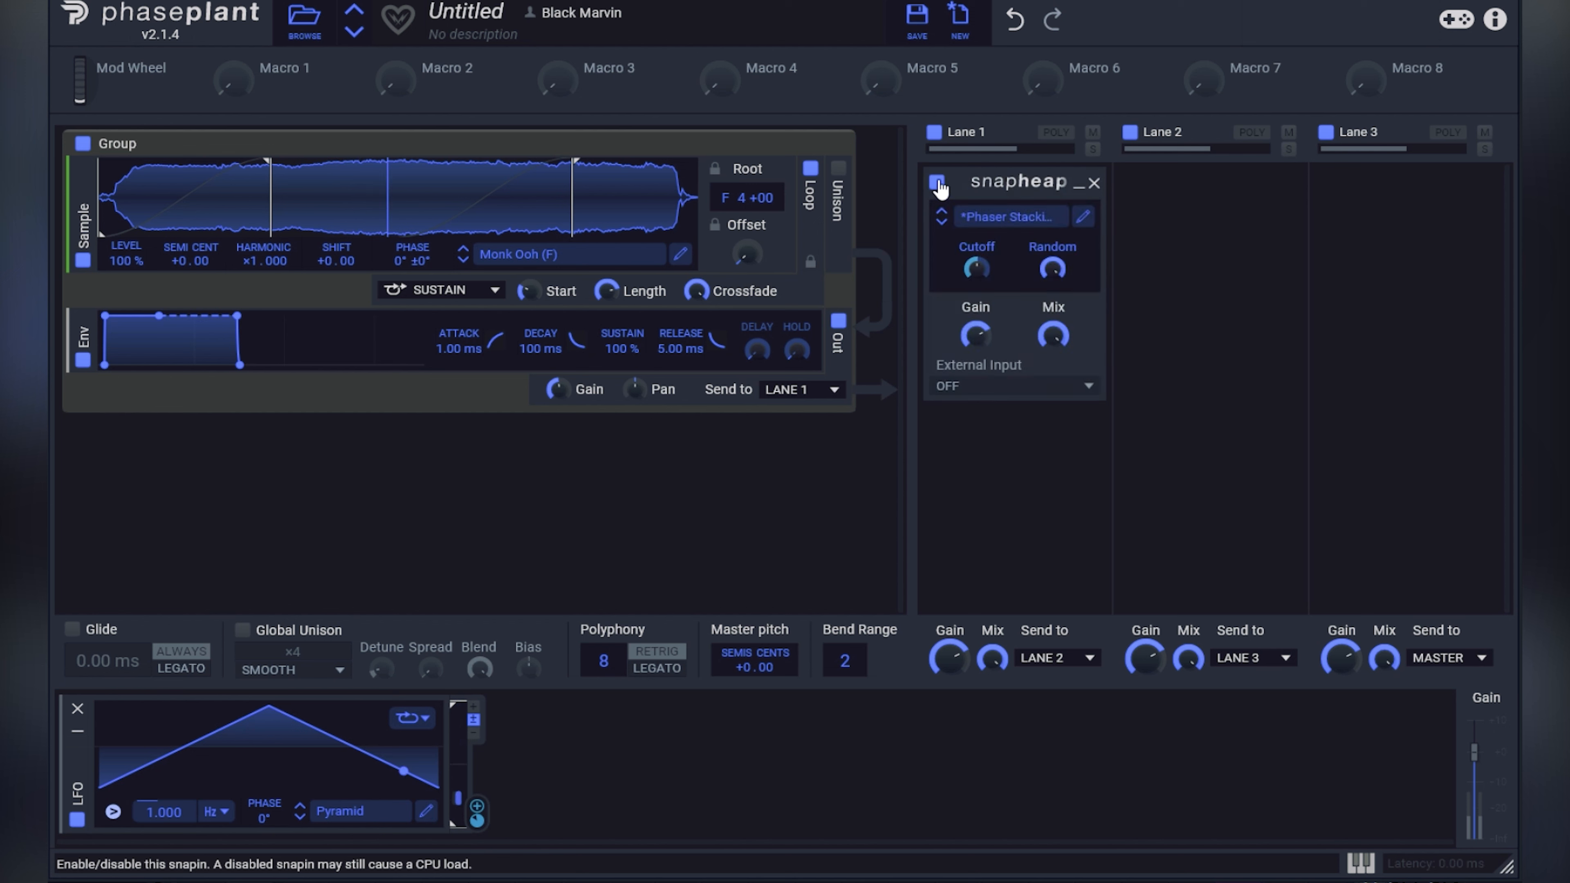
mouse_move(163, 811)
left_mouse_down()
mouse_move(163, 857)
mouse_move(163, 816)
mouse_move(163, 835)
left_mouse_up()
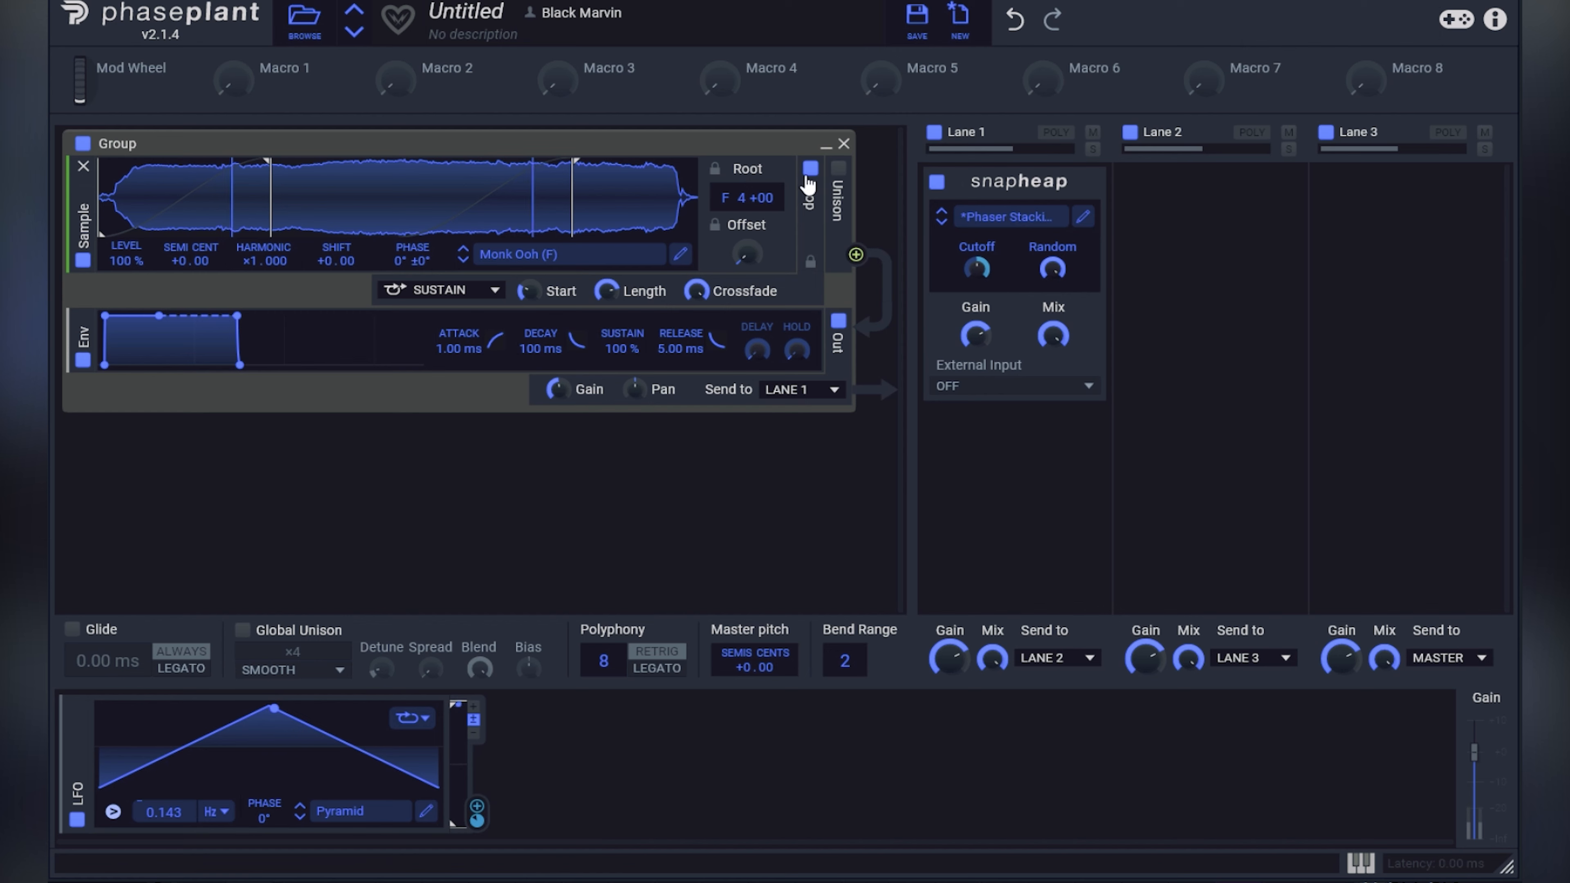
Audition the Abyssal Voice samples with the Phaser Stacking Snap Heap alternately bypassed and active.
left_click(937, 185)
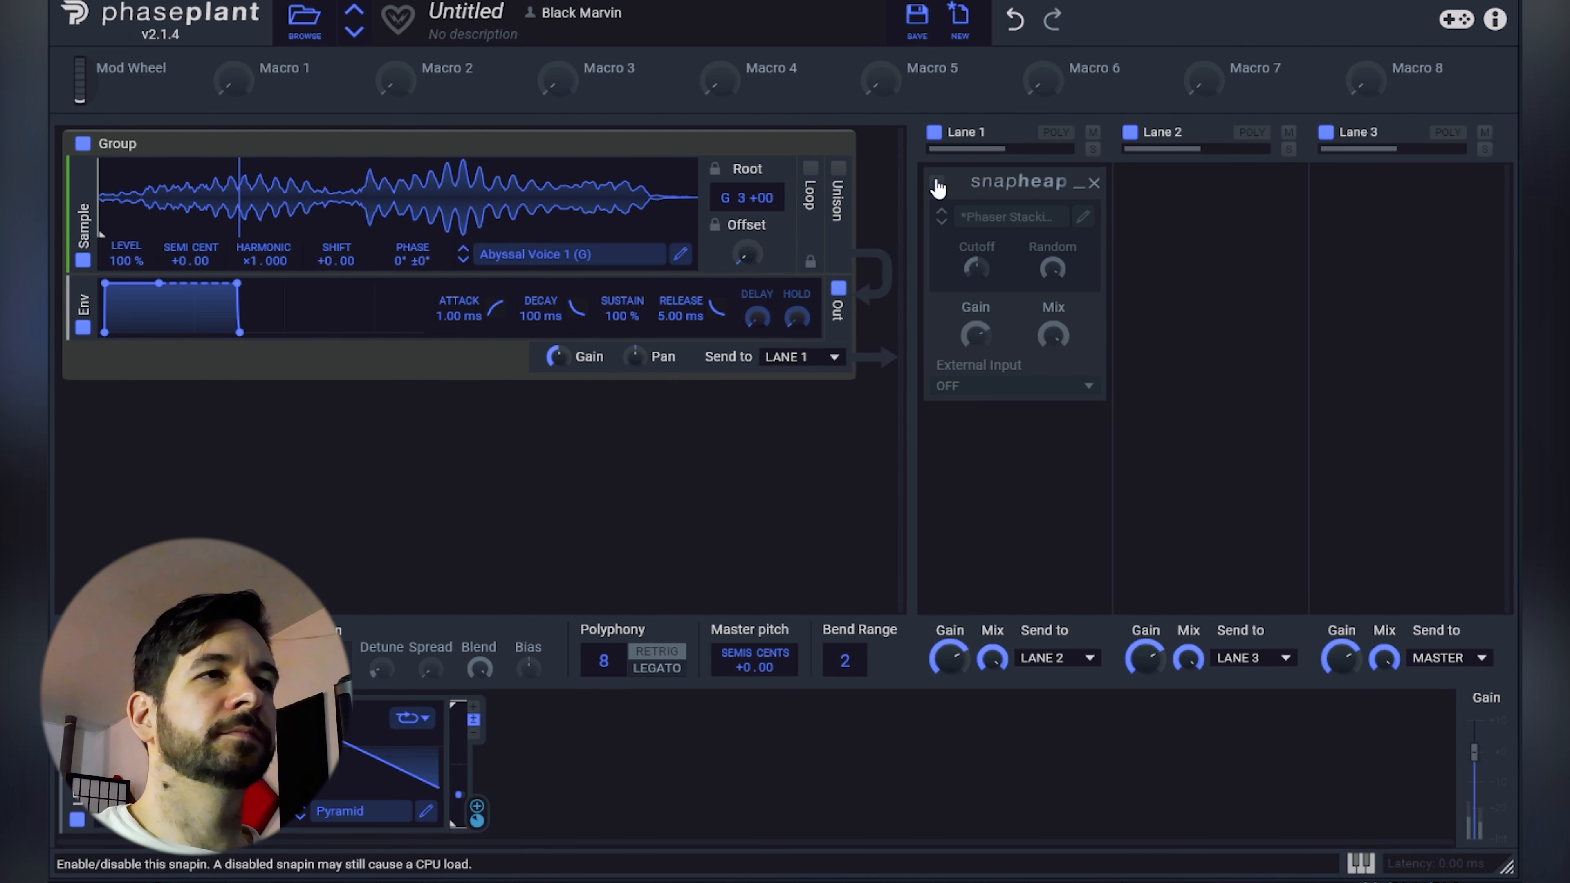
left_click(936, 183)
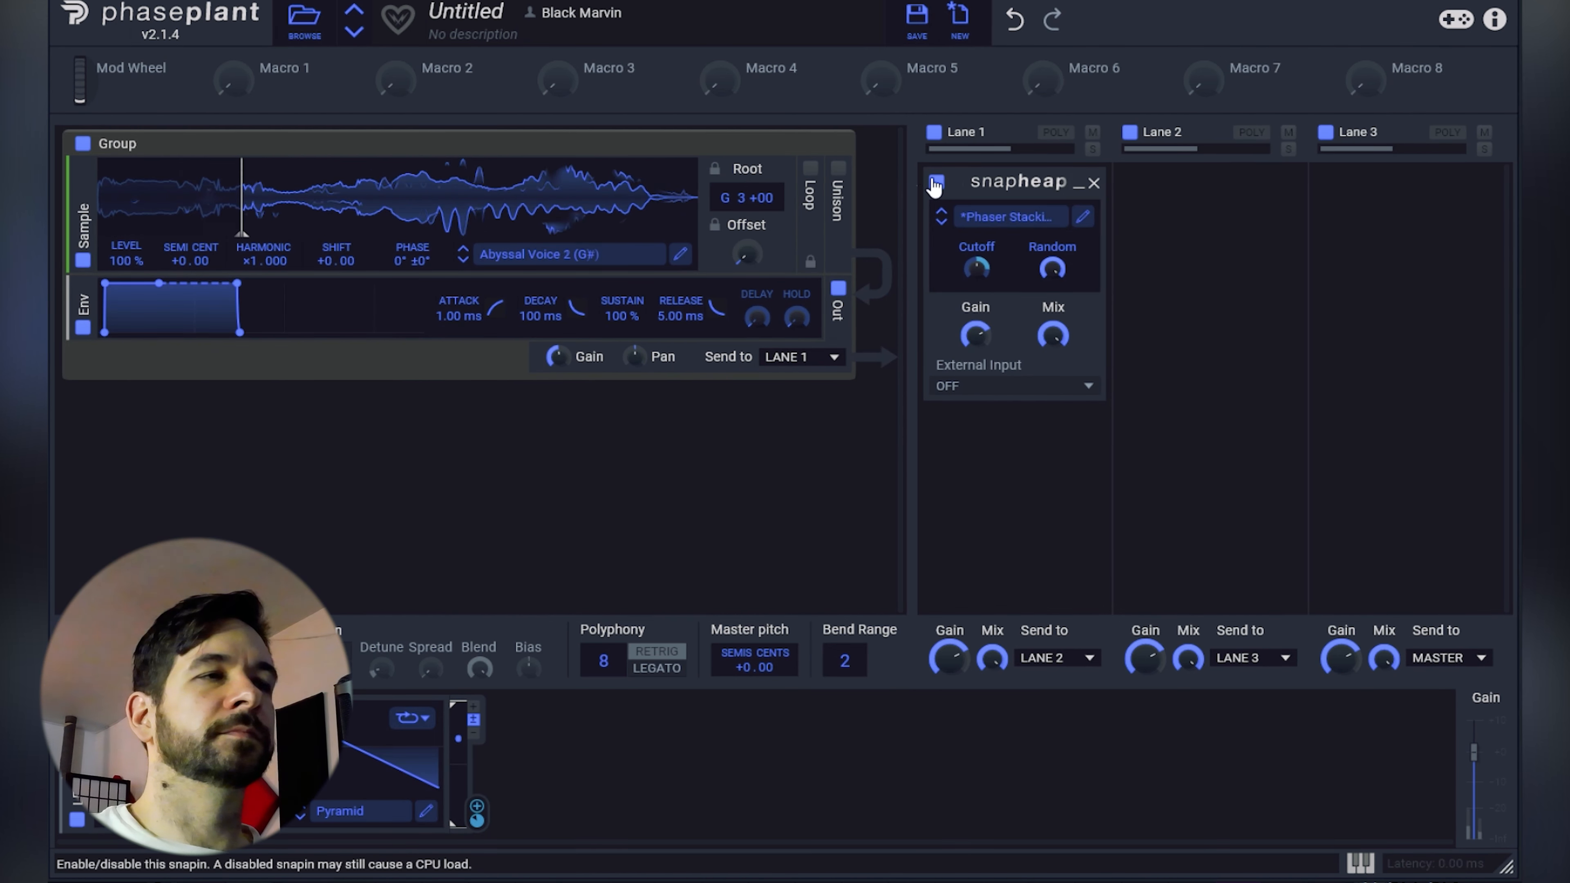
left_click(936, 183)
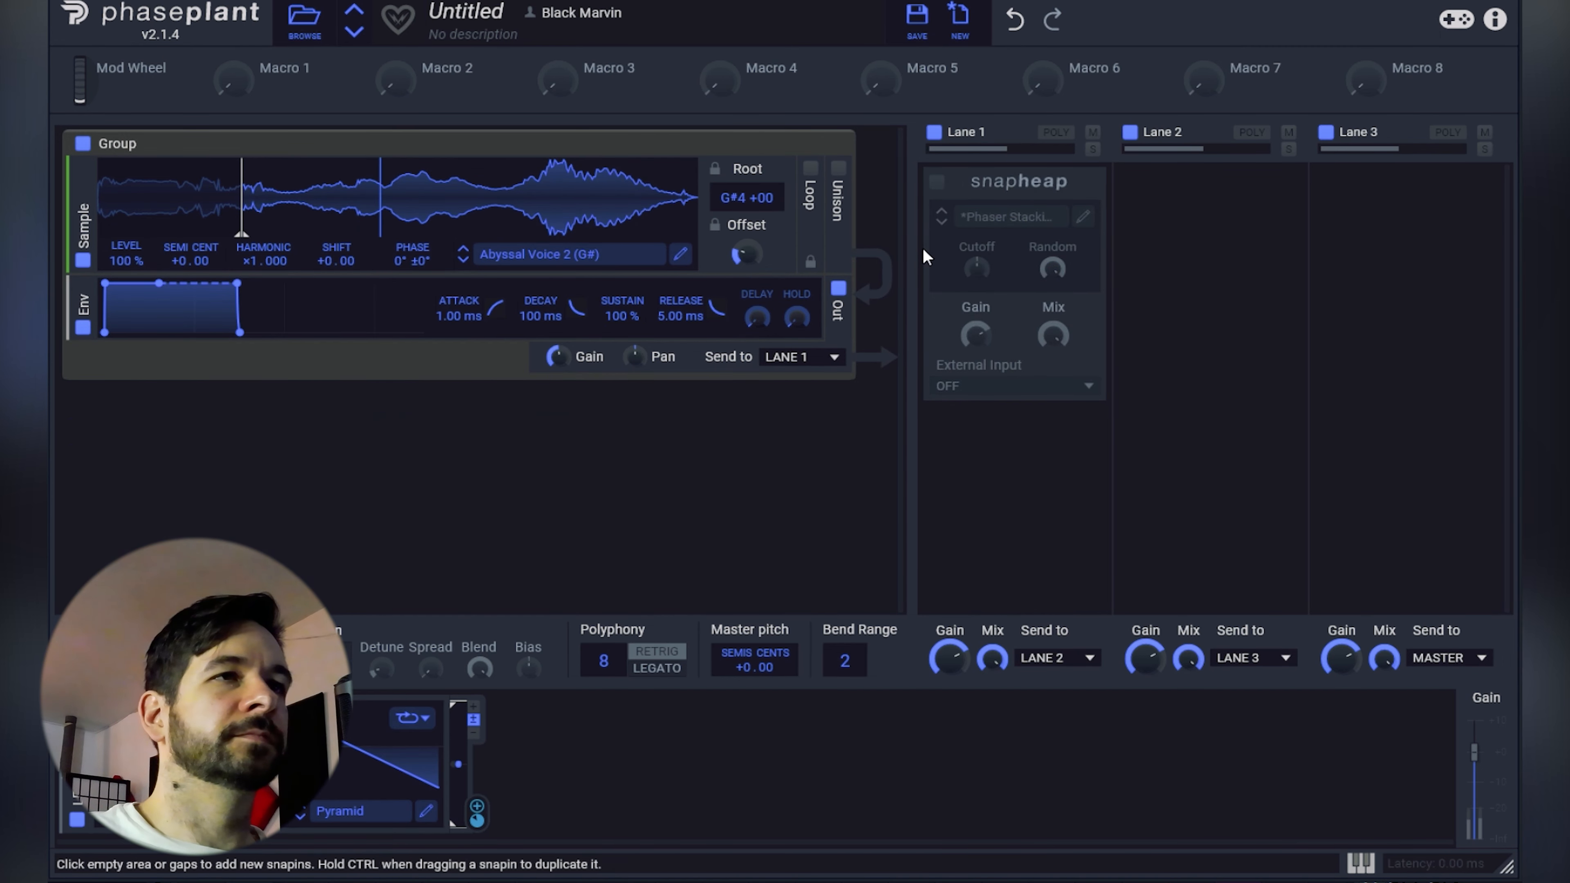
left_click(936, 184)
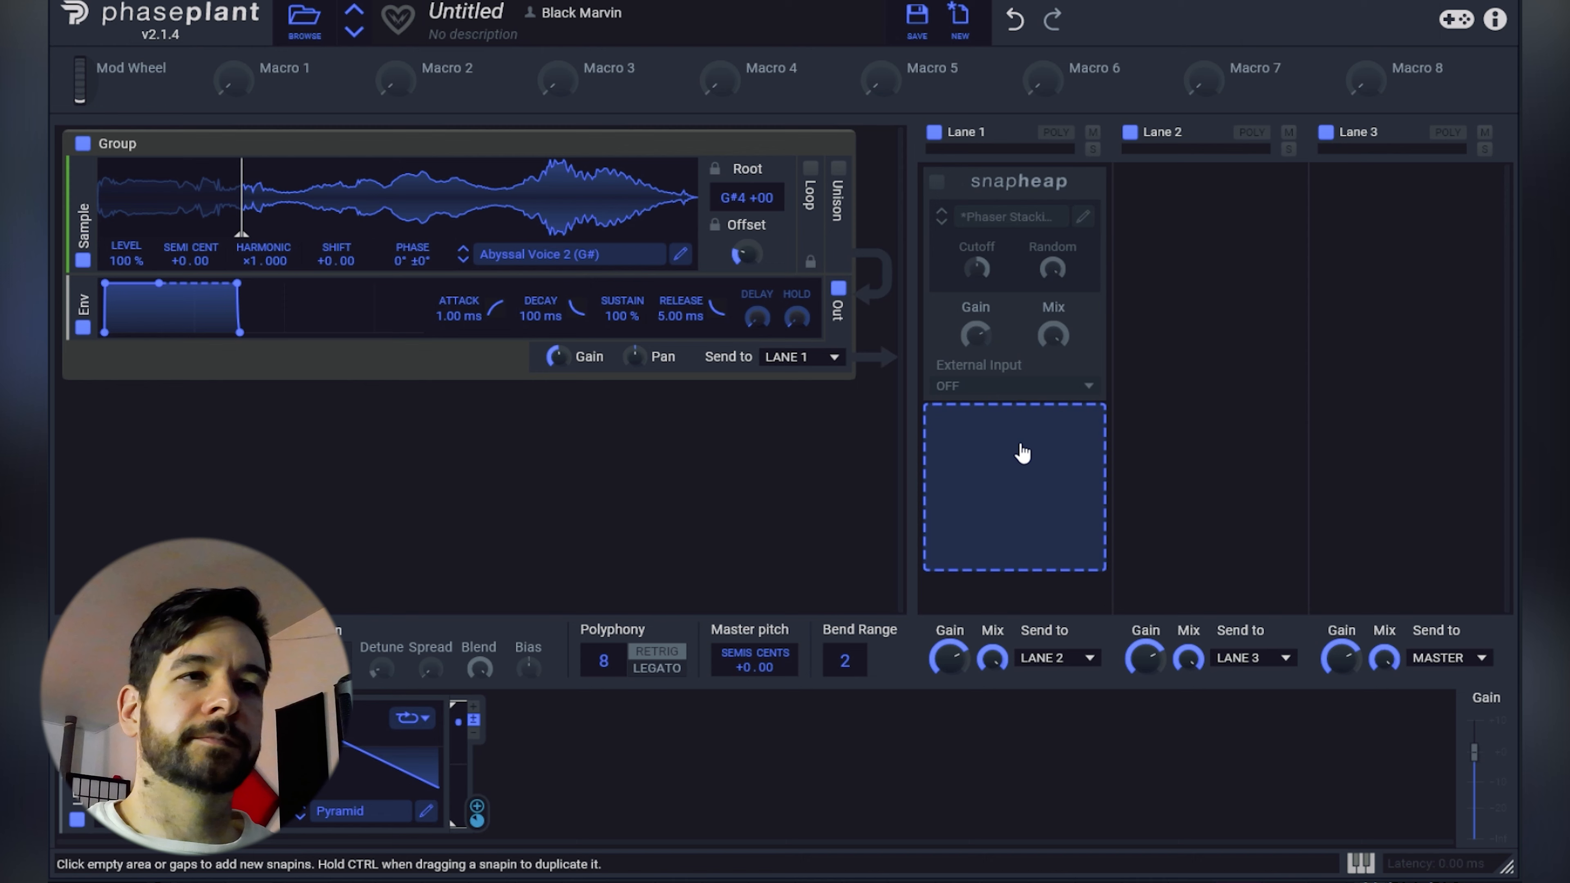
Add a second Snap Heap to Lane 1 and insert a Frequency Shifter set to 440 Hz on Serial Bus 1.
left_click(1020, 448)
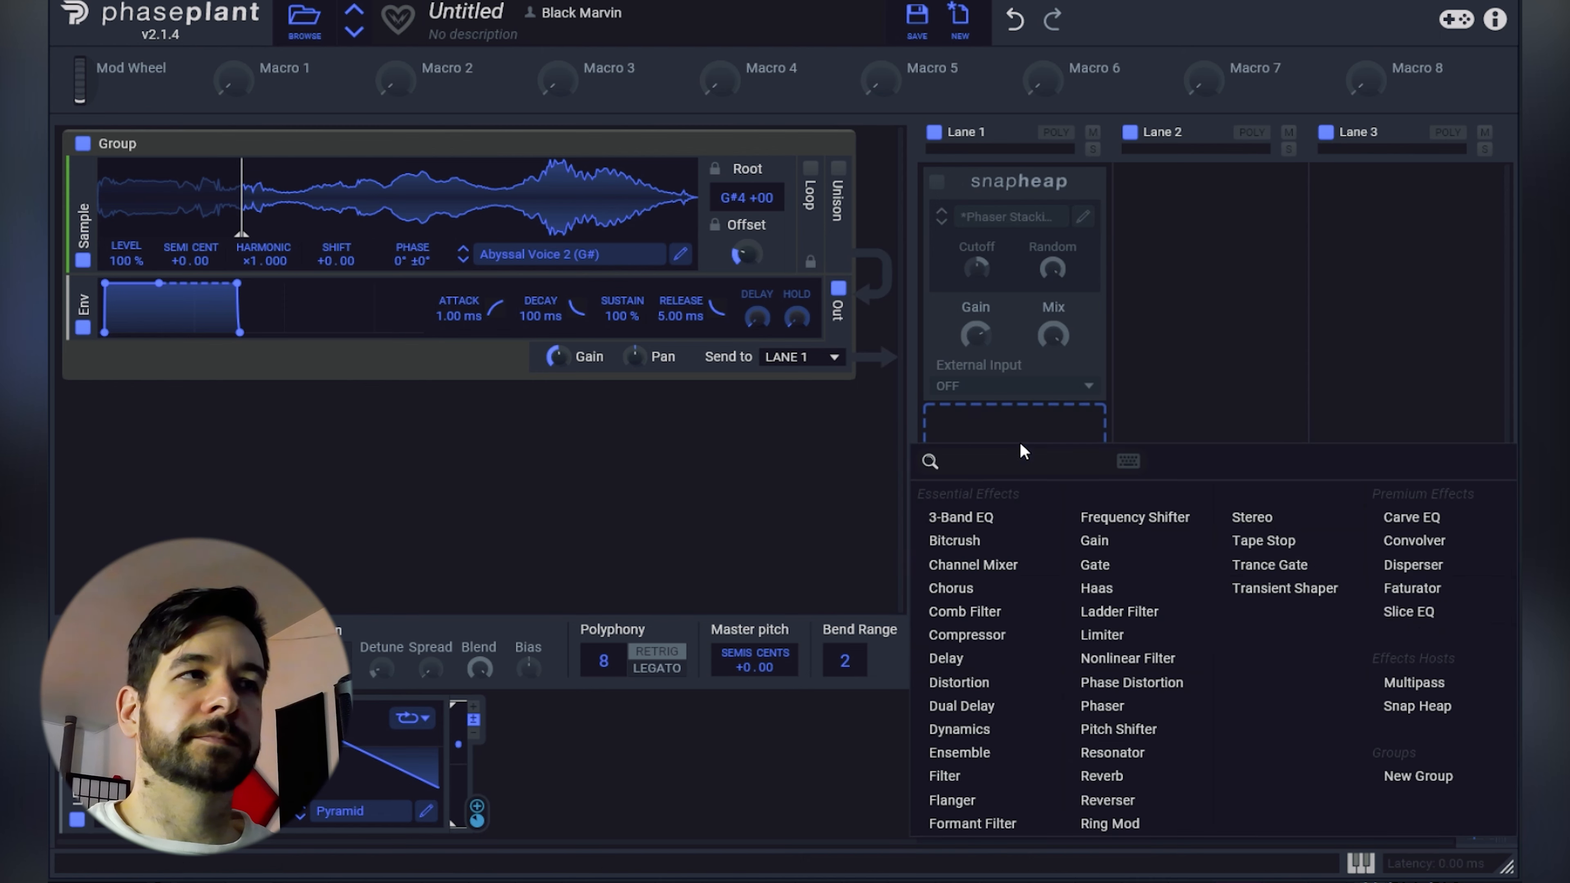
left_click(1449, 705)
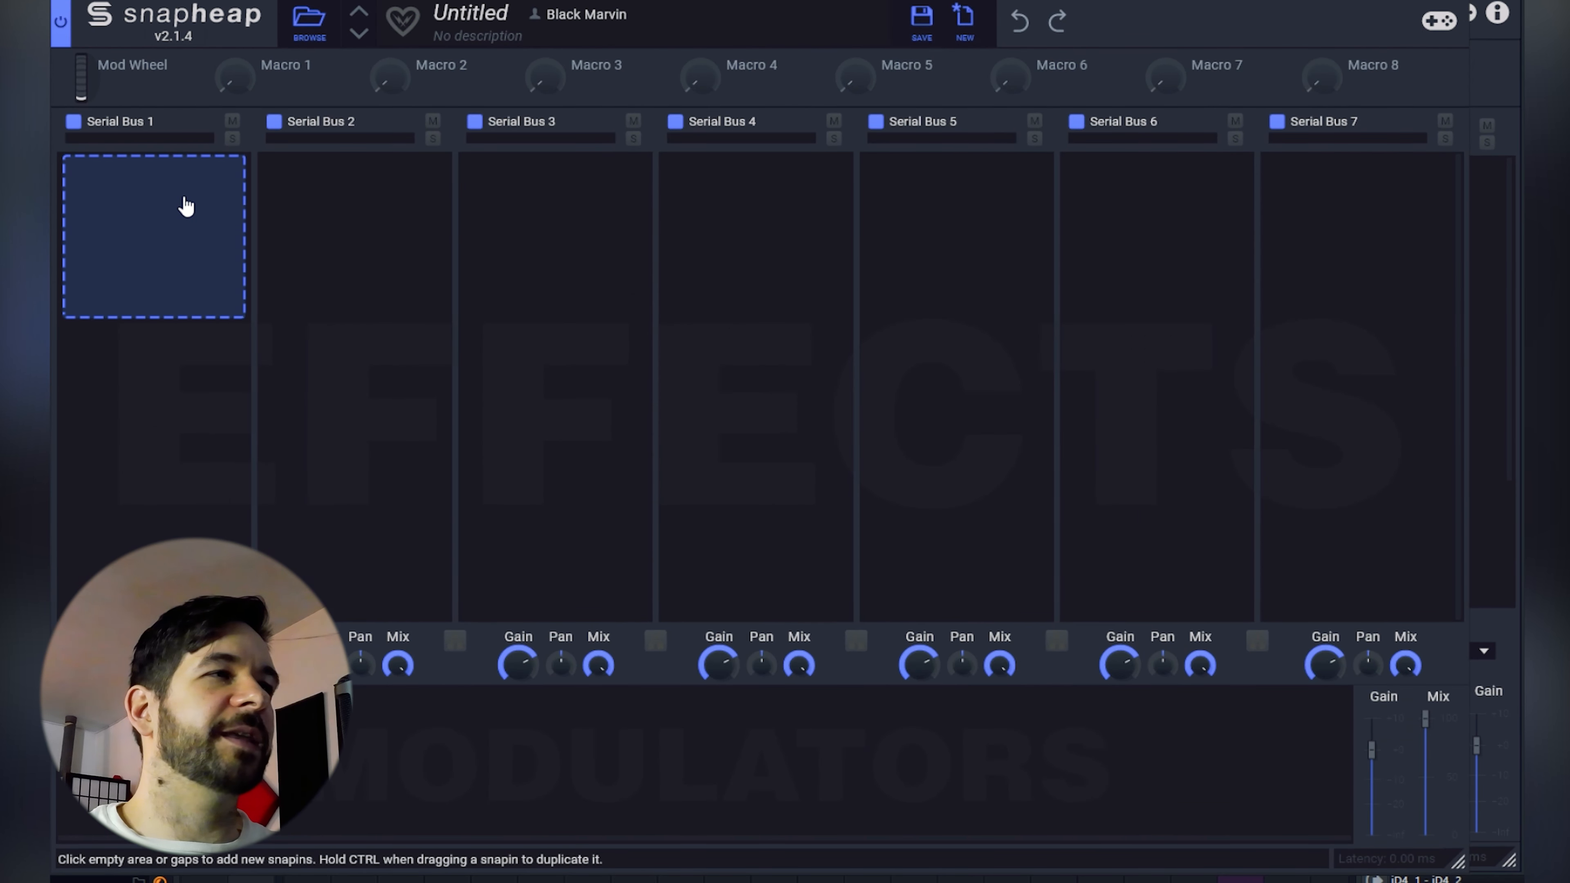
left_click(186, 207)
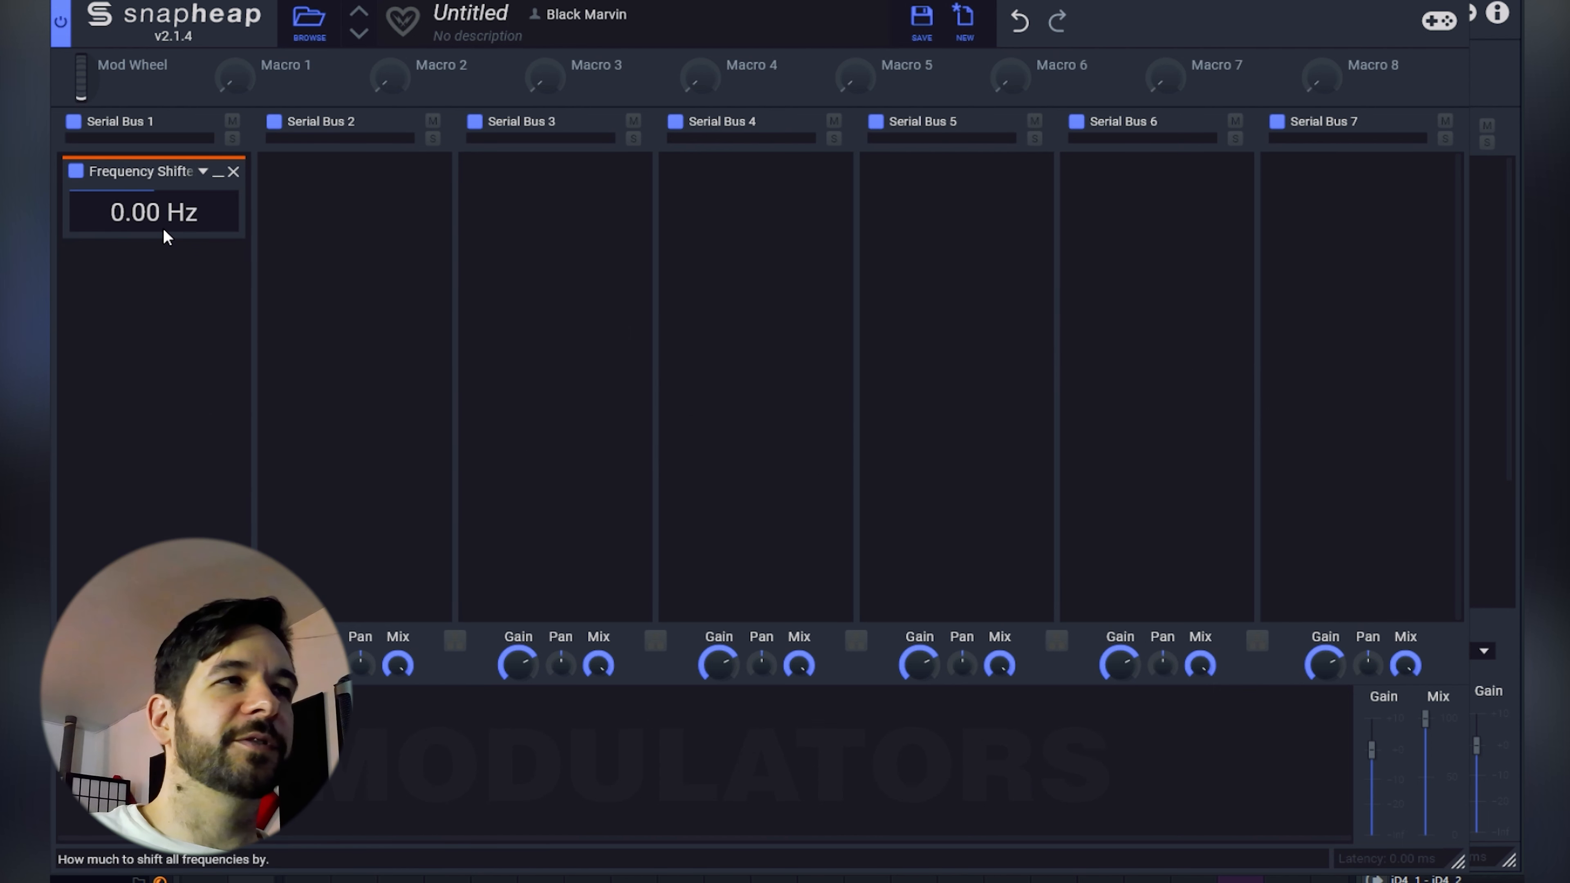
left_click_drag(154, 234, 153, 210)
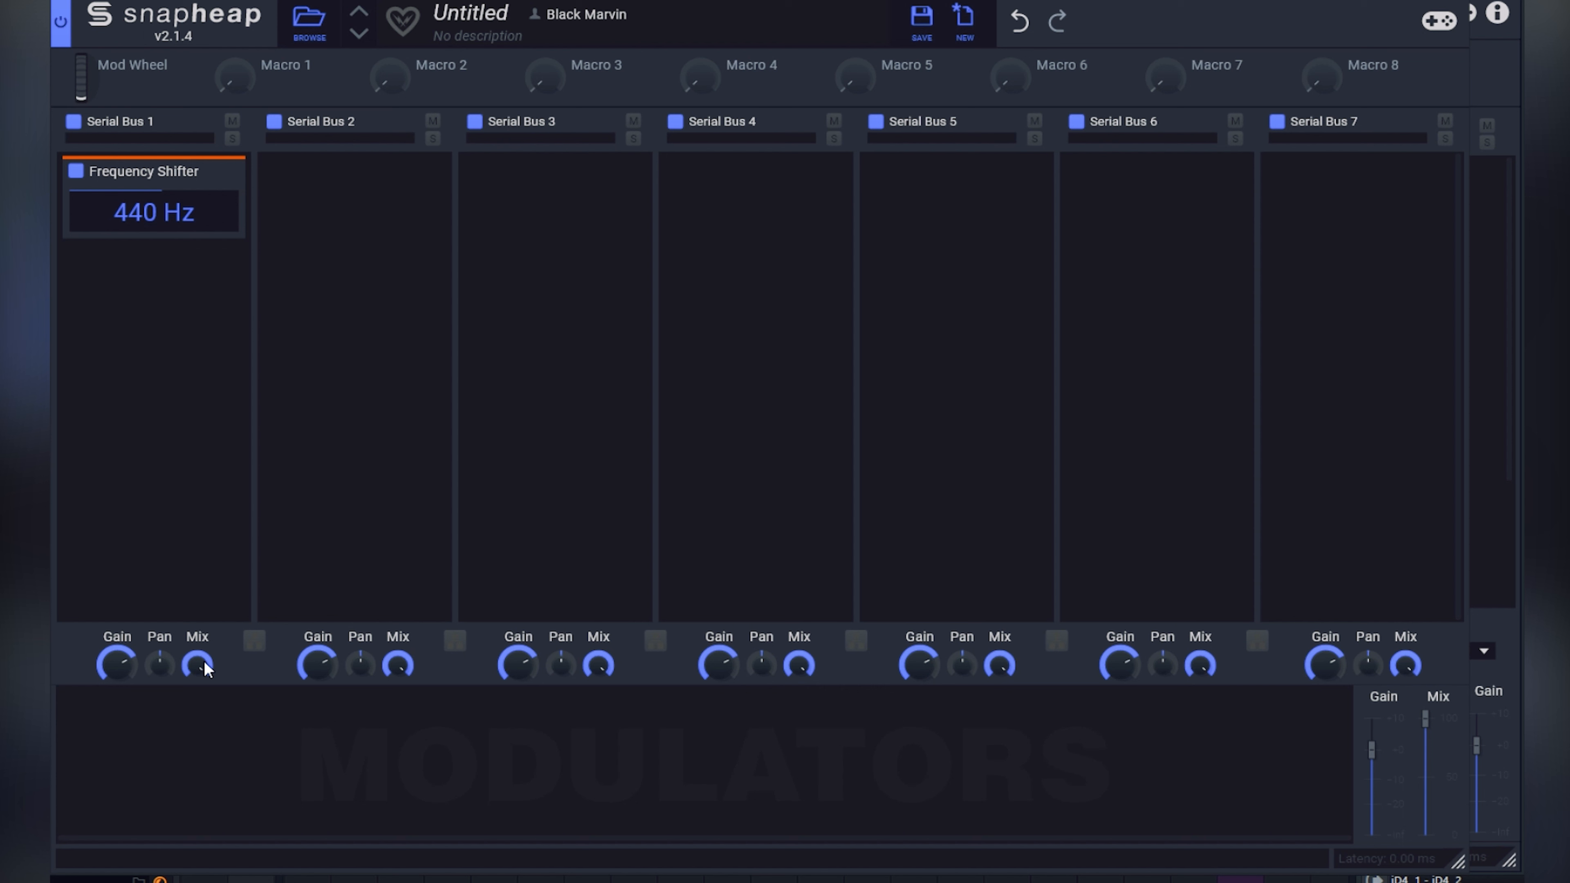
Lower Serial Bus 1's mix, then set the Frequency Shifter to 790 Hz and duplicate it into a stack of four.
left_click_drag(203, 659, 203, 683)
left_click_drag(162, 228, 162, 204)
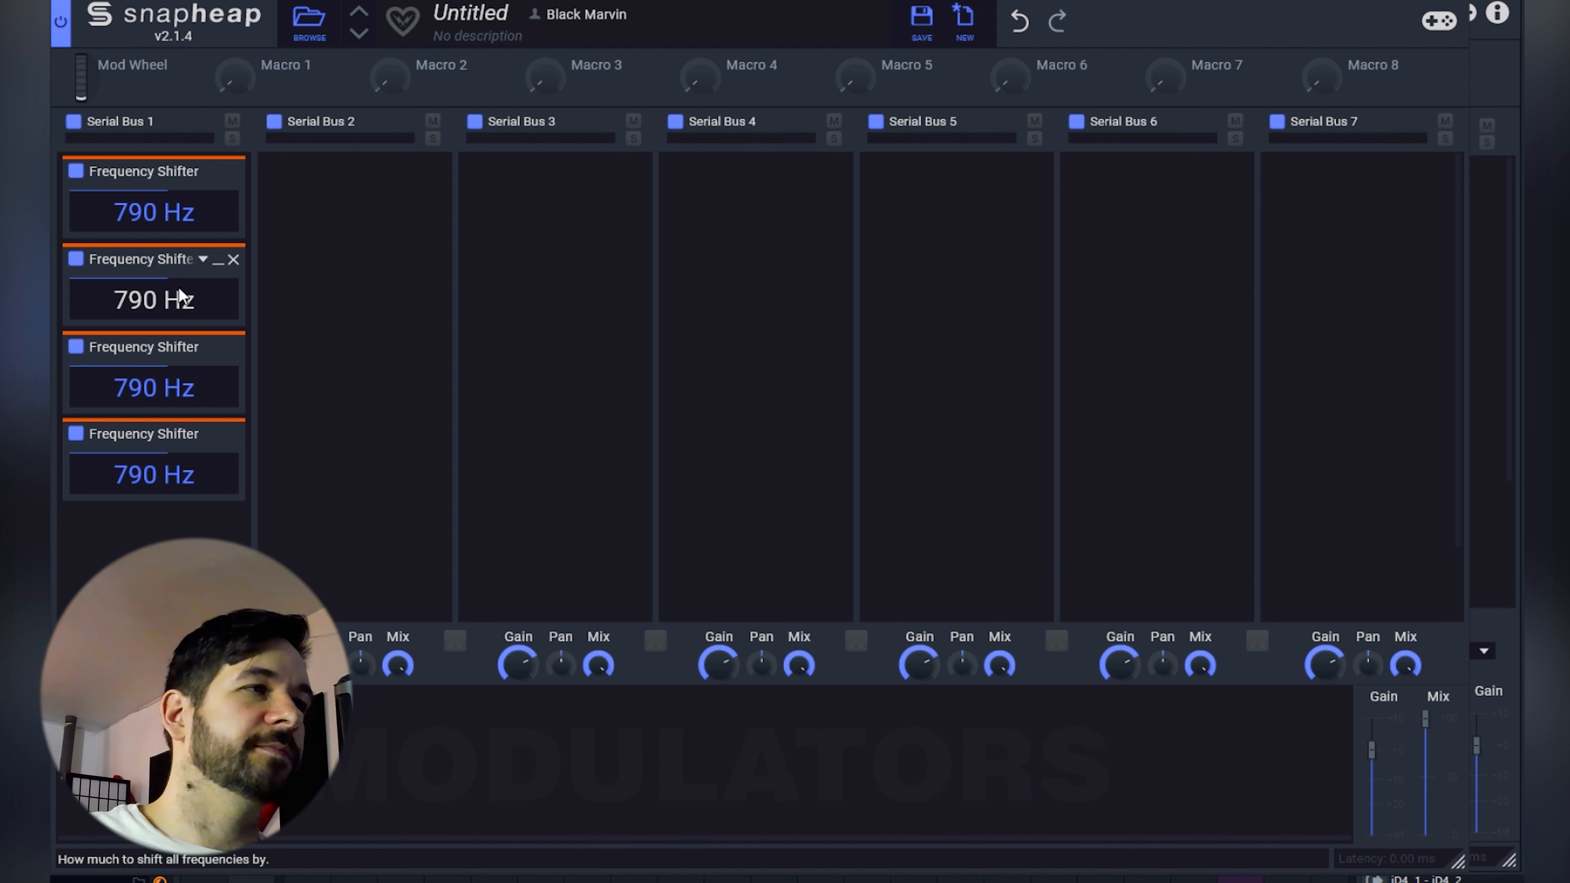
Play the sound and retune the four Frequency Shifters in order to 896 Hz, −971 Hz, 1.21 kHz and 375 Hz.
key("space")
left_click_drag(155, 300, 154, 322)
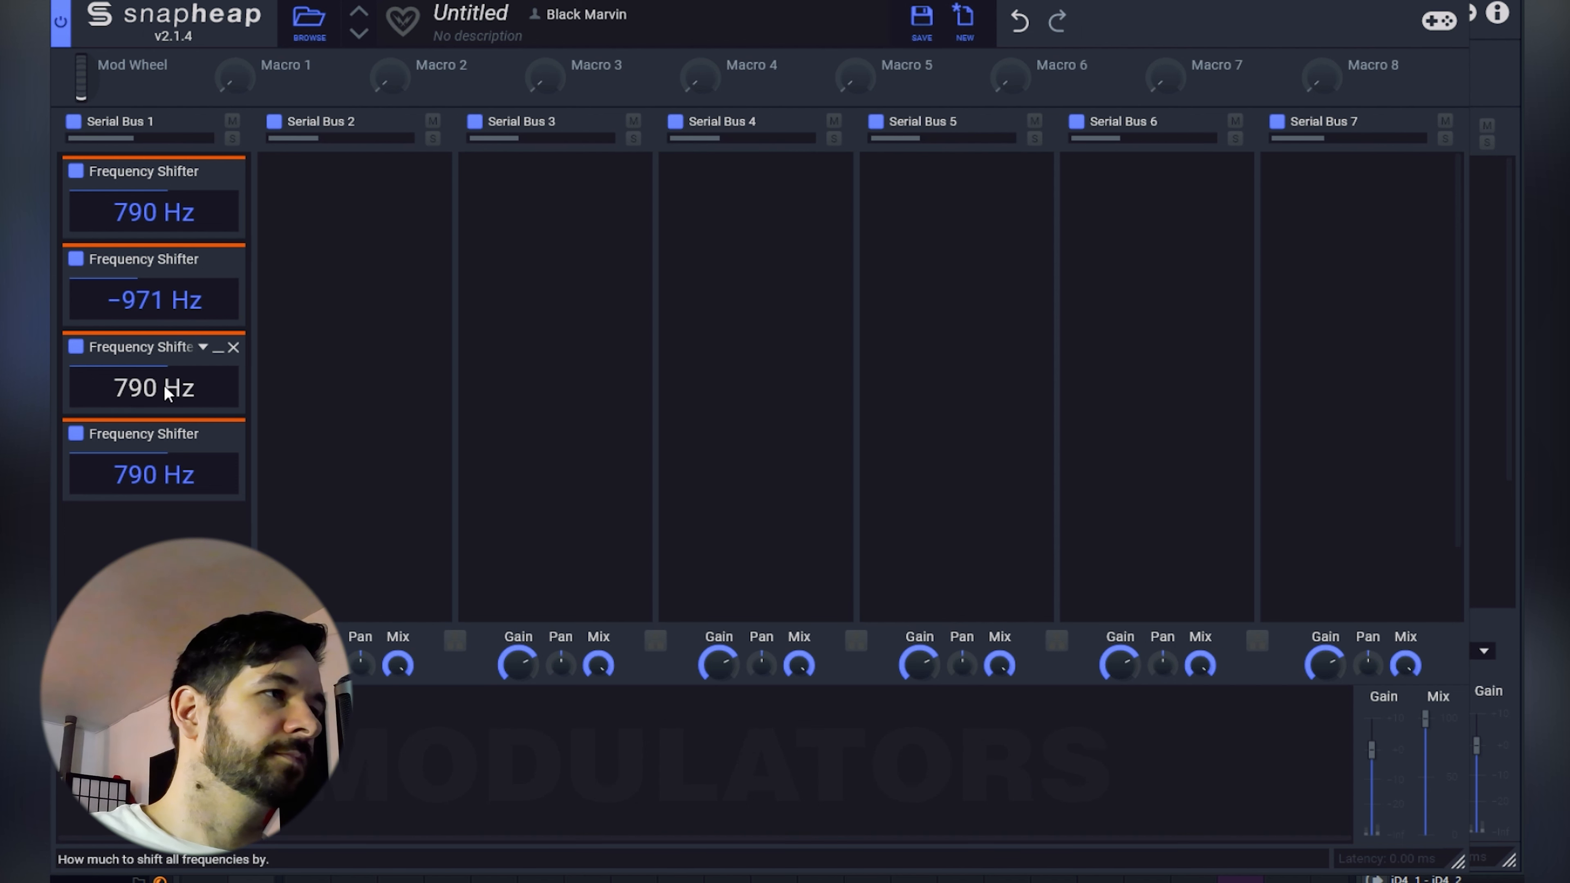
left_click_drag(168, 387, 168, 379)
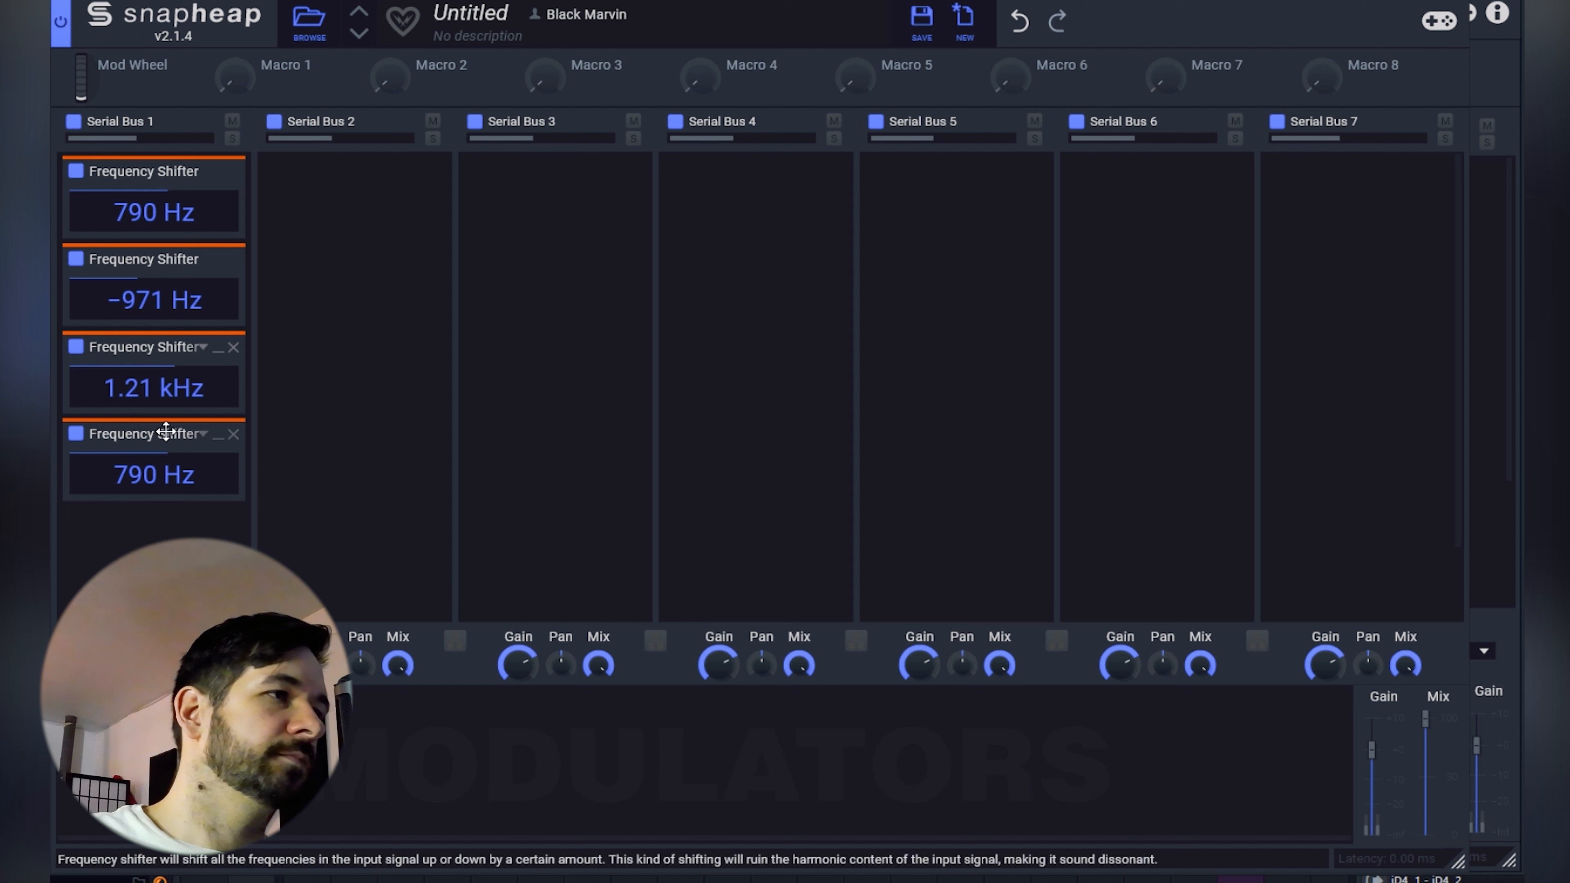
left_click_drag(168, 468, 168, 478)
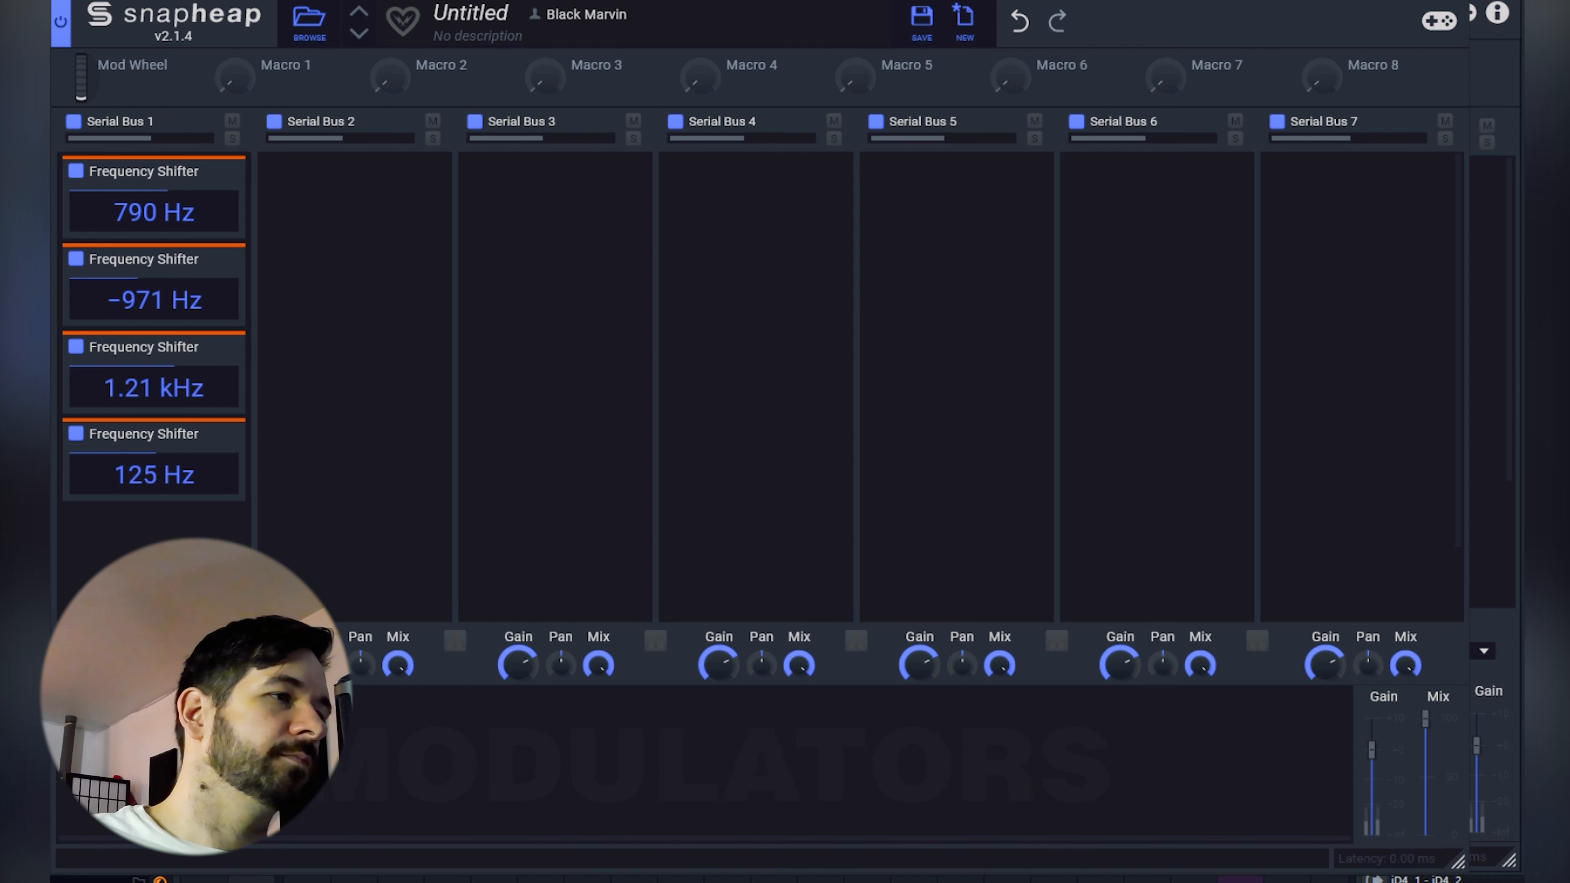
left_click_drag(154, 474, 154, 470)
mouse_move(155, 212)
left_mouse_down()
mouse_move(155, 193)
mouse_move(154, 206)
left_mouse_up()
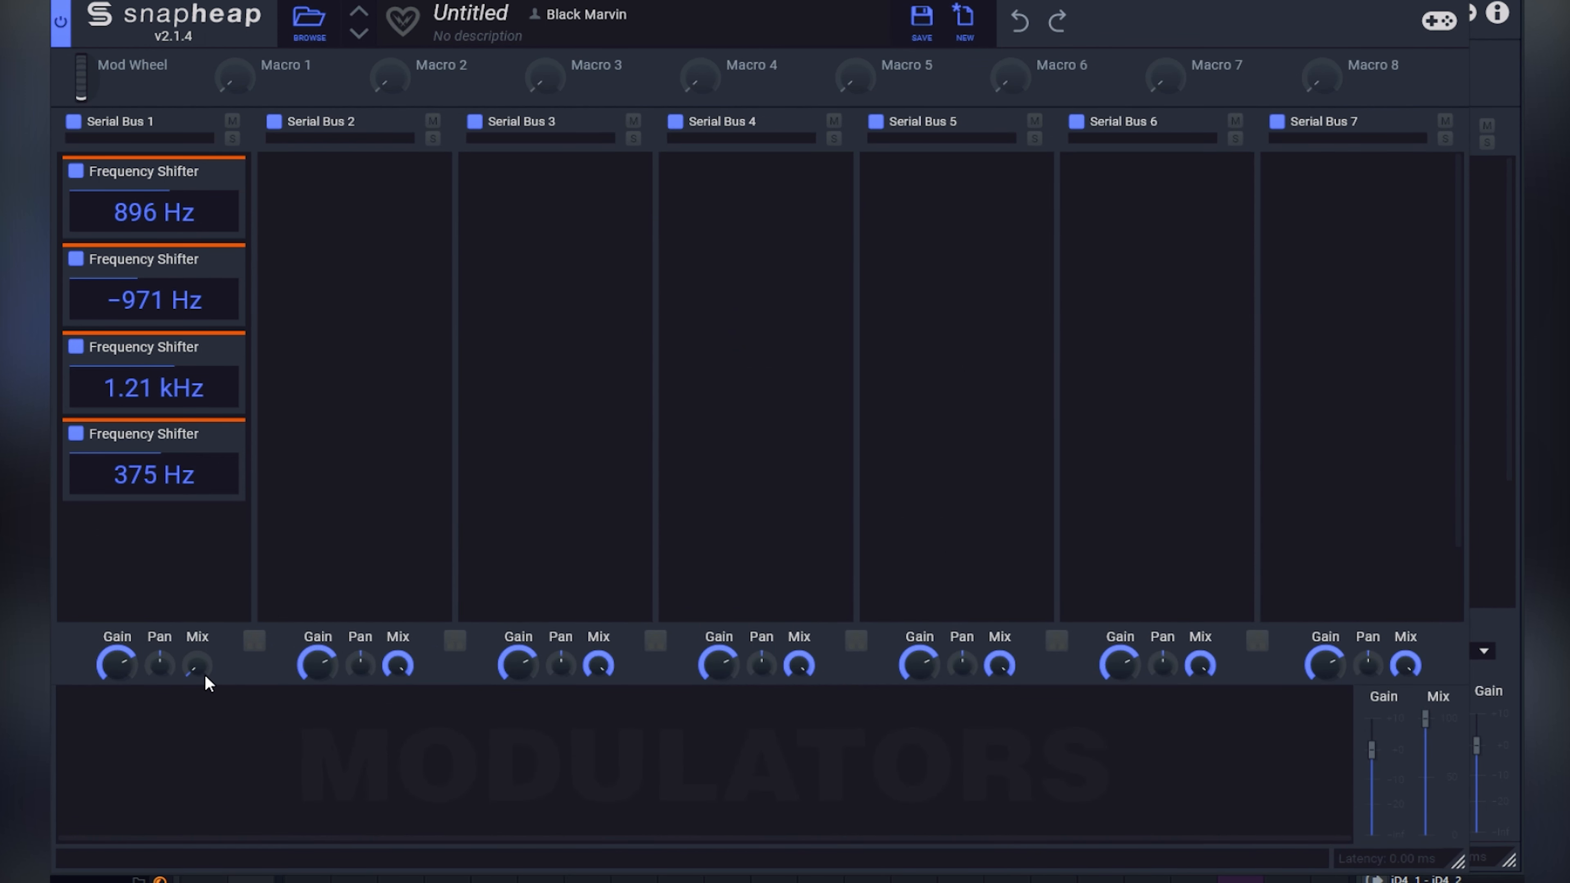
Raise Serial Bus 1's mix partway and retune the four Frequency Shifters to 746 Hz, −1.33 kHz, 2.52 kHz and −1.46 kHz.
left_click_drag(205, 680, 206, 668)
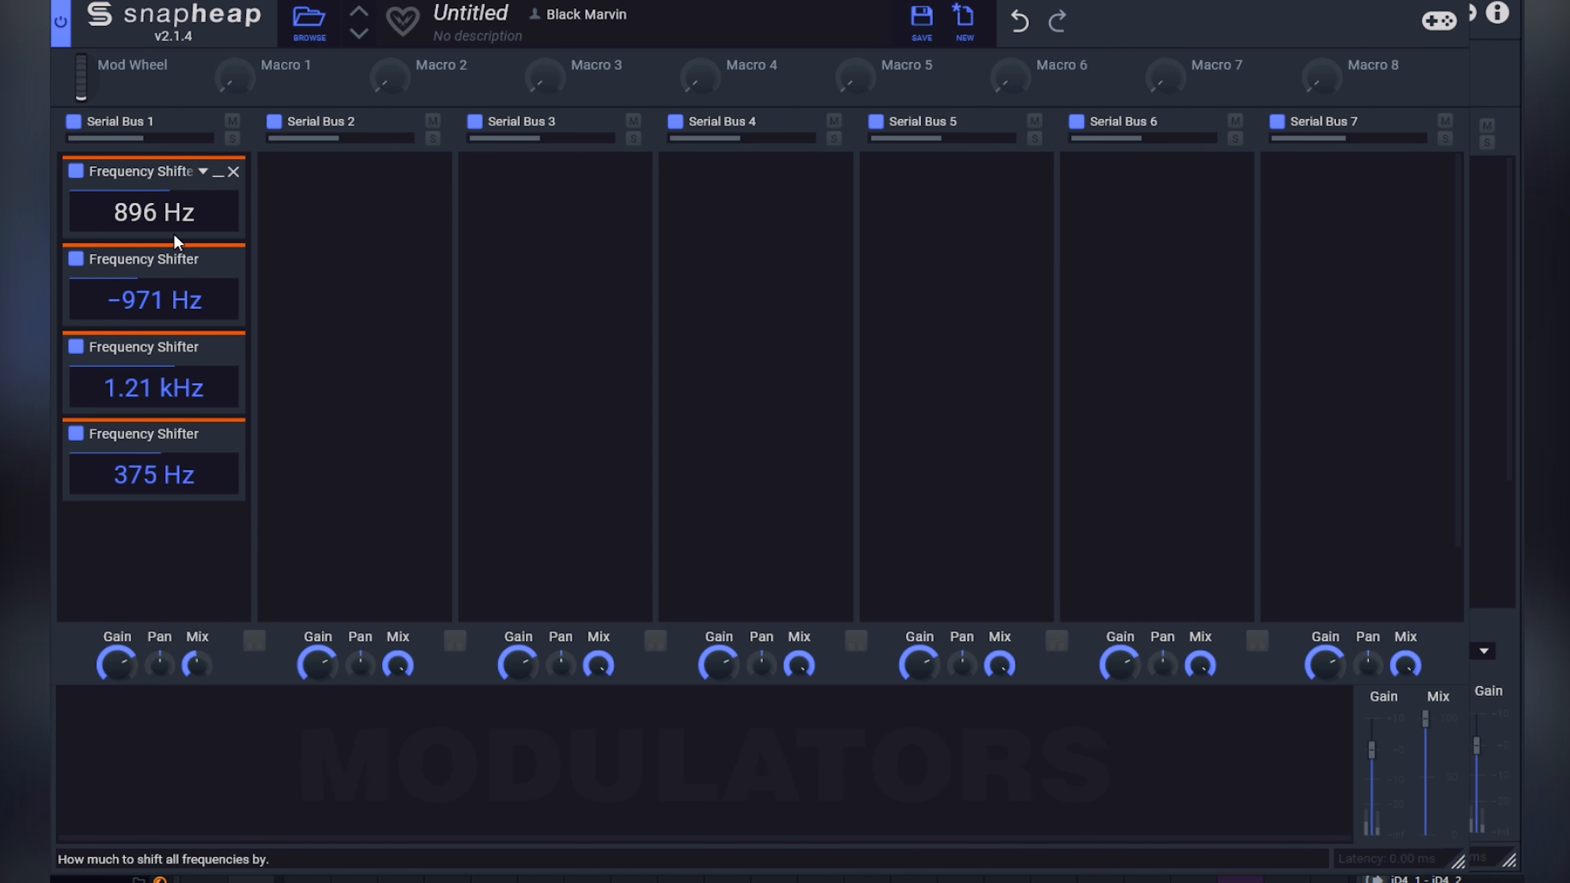
mouse_move(177, 221)
left_mouse_down()
mouse_move(176, 201)
mouse_move(176, 227)
left_mouse_up()
left_click_drag(177, 226, 177, 224)
left_click_drag(166, 303, 167, 309)
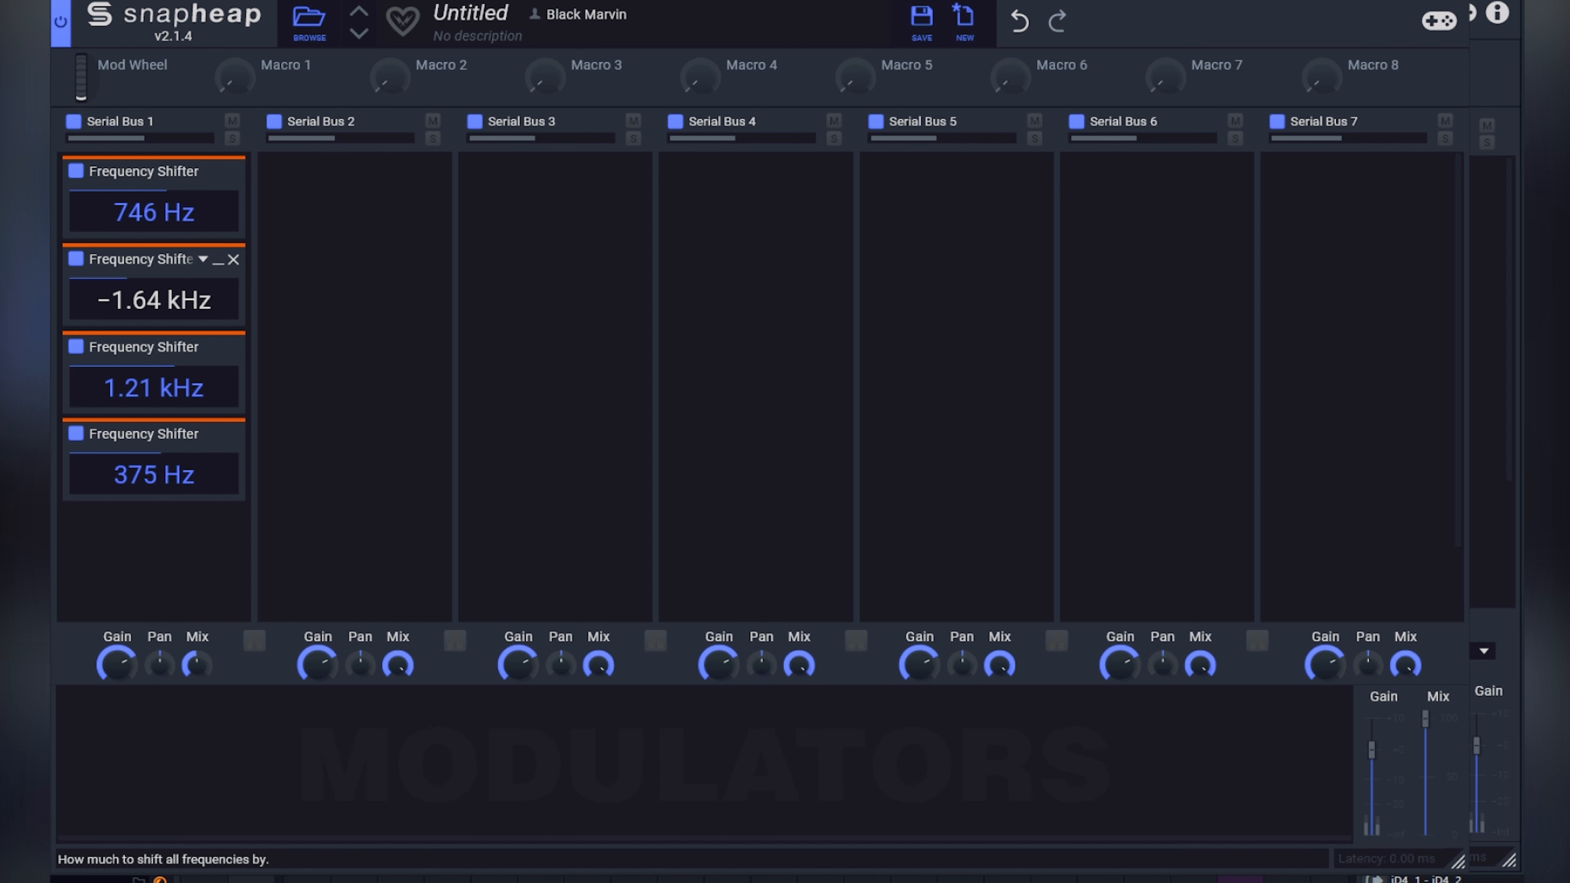
left_click_drag(176, 395, 177, 391)
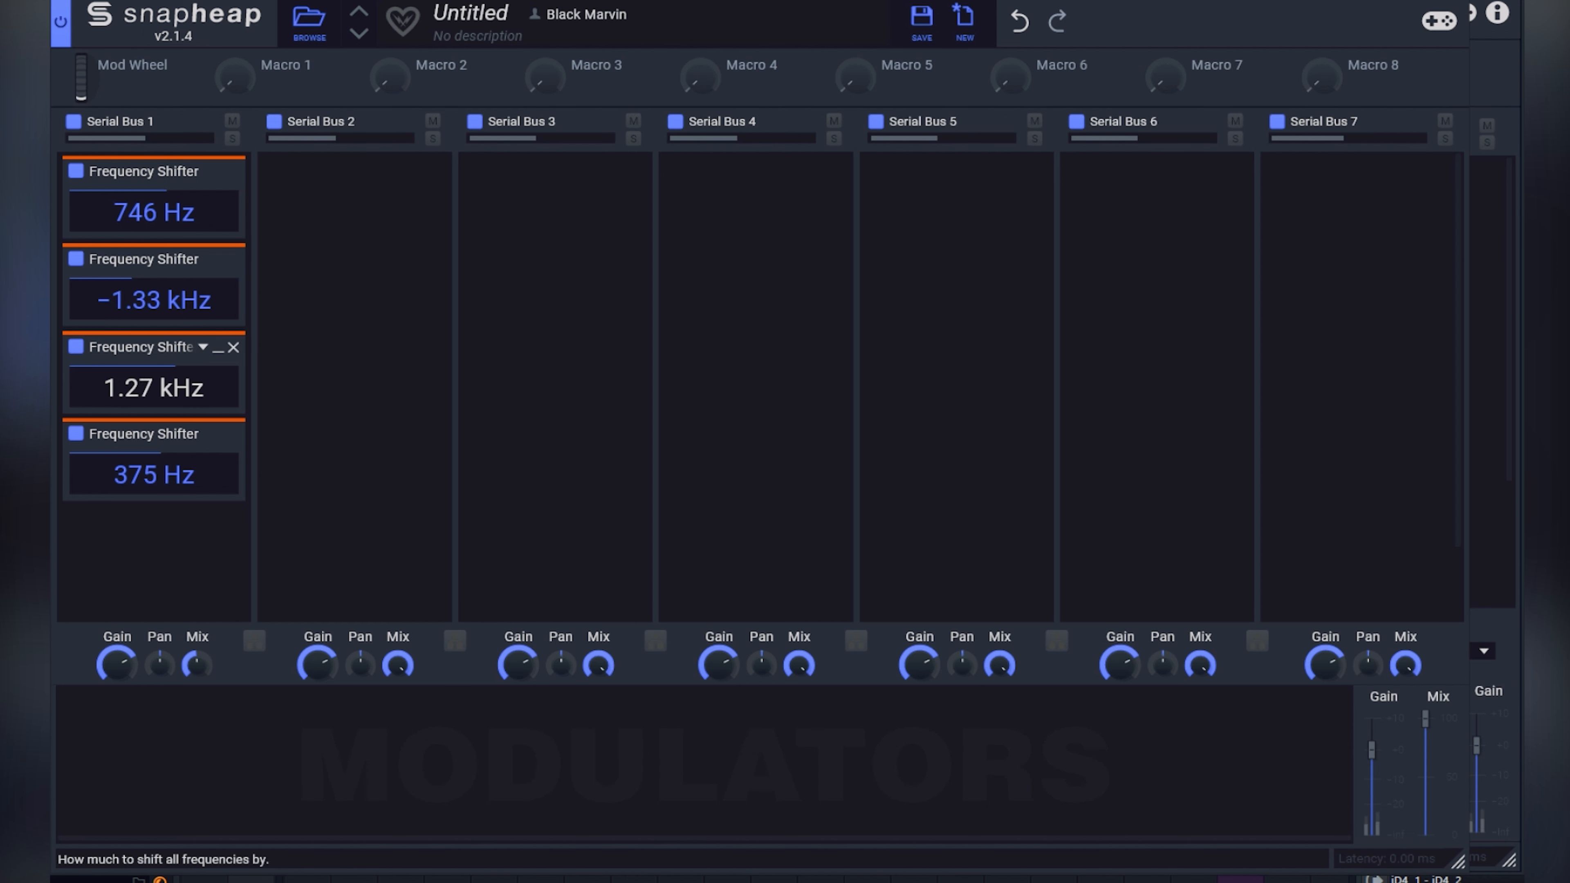
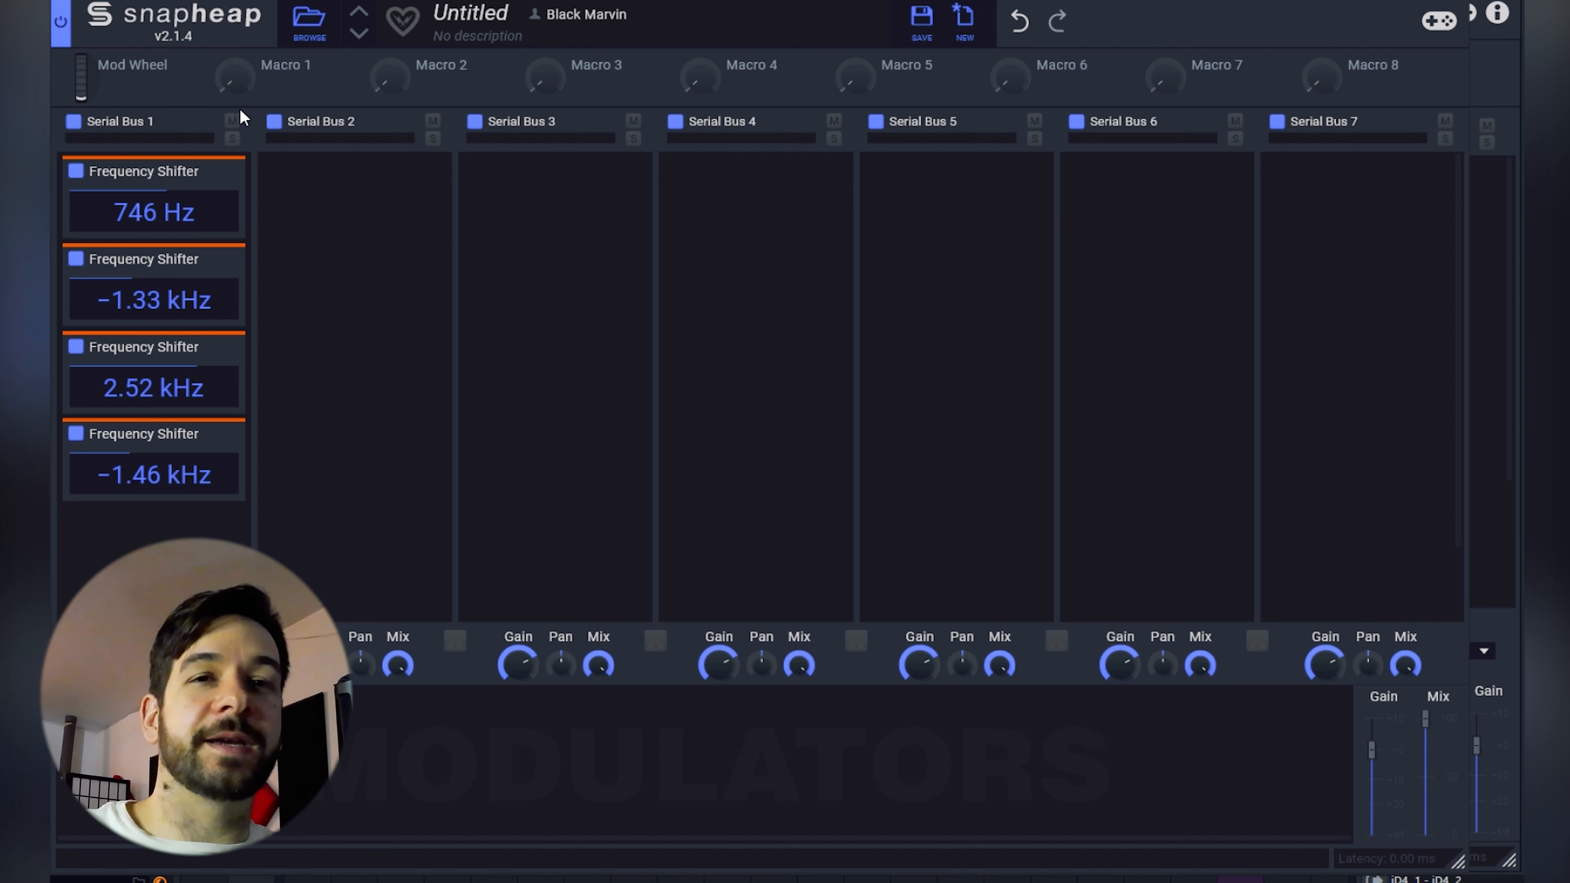
Set Macro 1 to 50% and assign it to the first Frequency Shifter's shift with a reduced modulation amount.
right_click(238, 82)
type("50")
key("Return")
left_click(268, 83)
left_click(155, 238)
right_click(270, 83)
left_click_drag(470, 162, 471, 153)
Assign Macro 1 to the second Frequency Shifter's shift with a modulation amount of 25%.
left_click(280, 85)
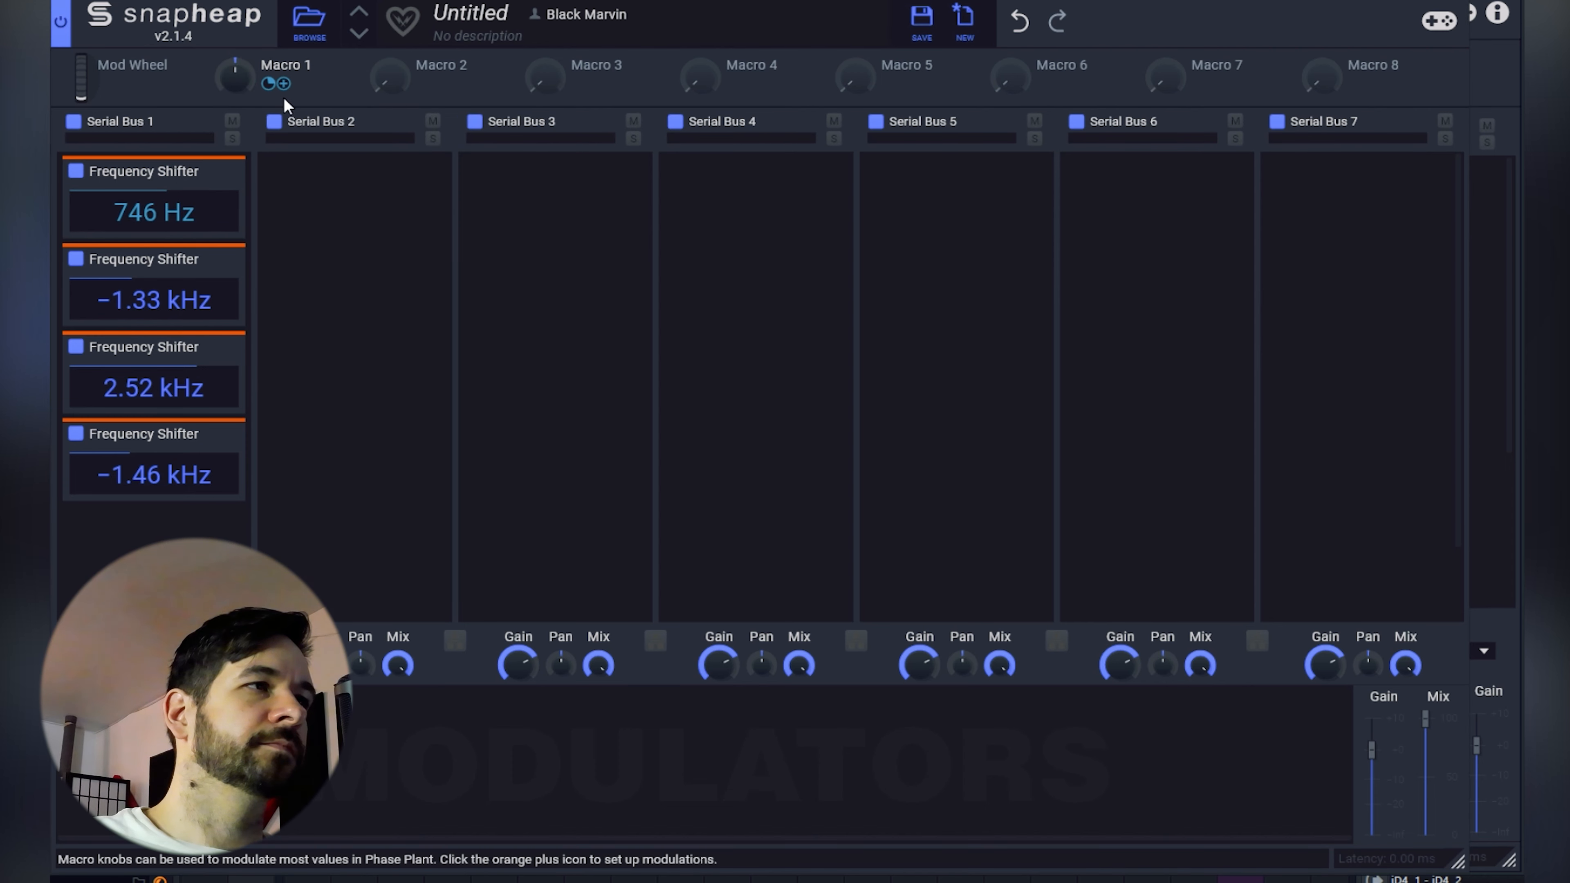
left_click(281, 84)
left_click(155, 324)
right_click(156, 325)
type("25")
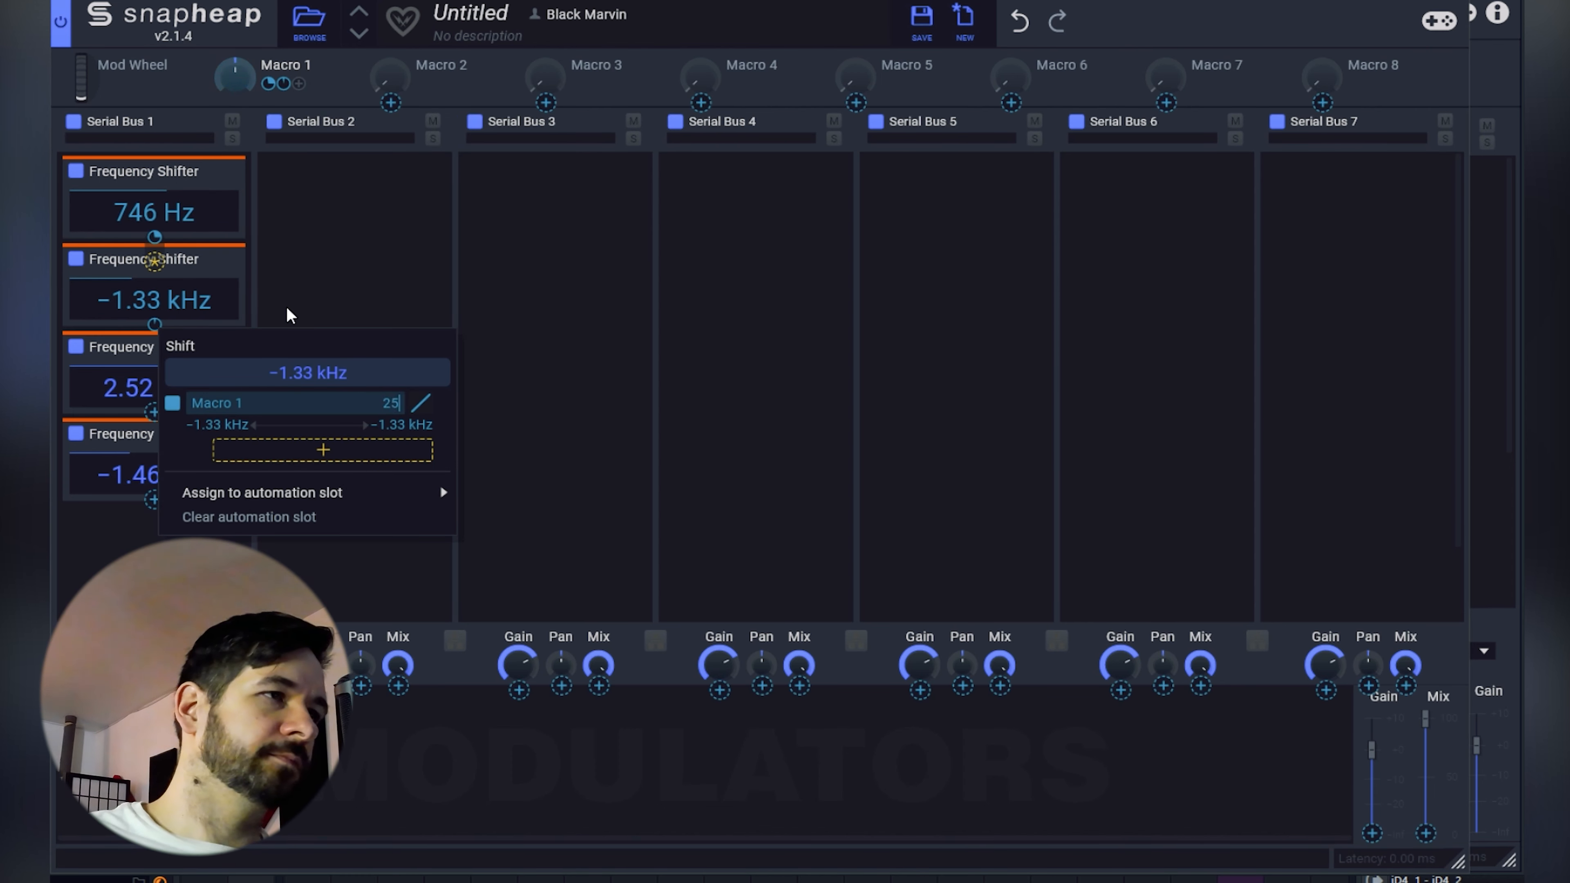
key("Return")
Assign Macro 1 to the third and fourth Frequency Shifters' shift with a modulation amount of 25% each.
right_click(159, 408)
type("25")
key("Return")
right_click(157, 499)
type("25")
key("Return")
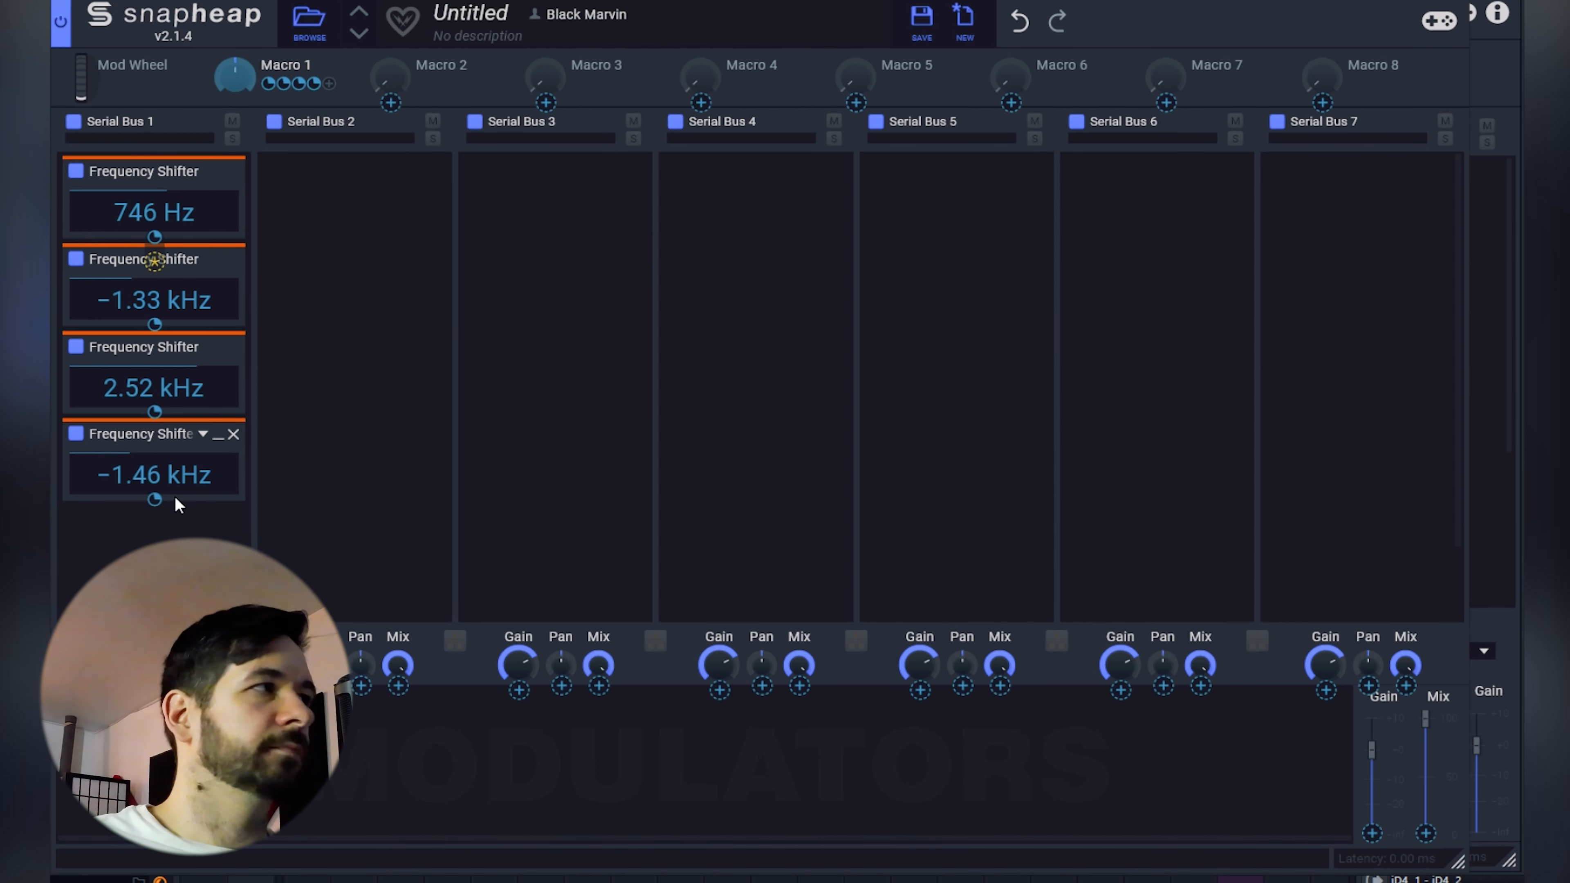
Rename Macro 1 to Movement.
double_click(287, 65)
type("Movement")
key("Return")
double_click(297, 66)
key("Return")
double_click(303, 61)
key("Return")
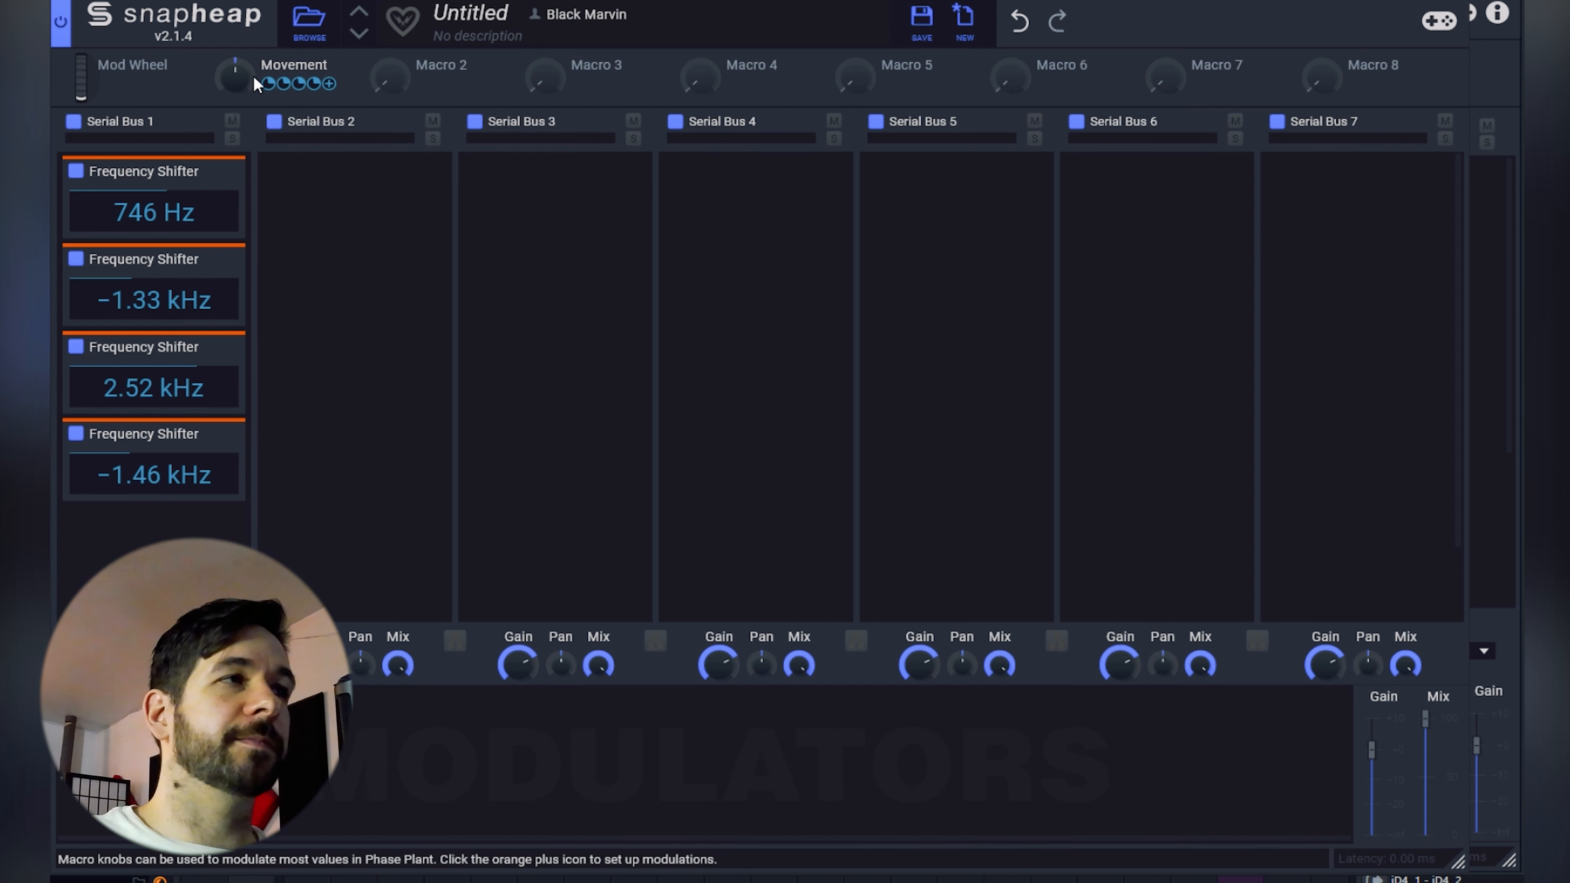
Sweep the Movement macro down and back to its centre to audition the frequency shifting.
left_click_drag(250, 79, 250, 102)
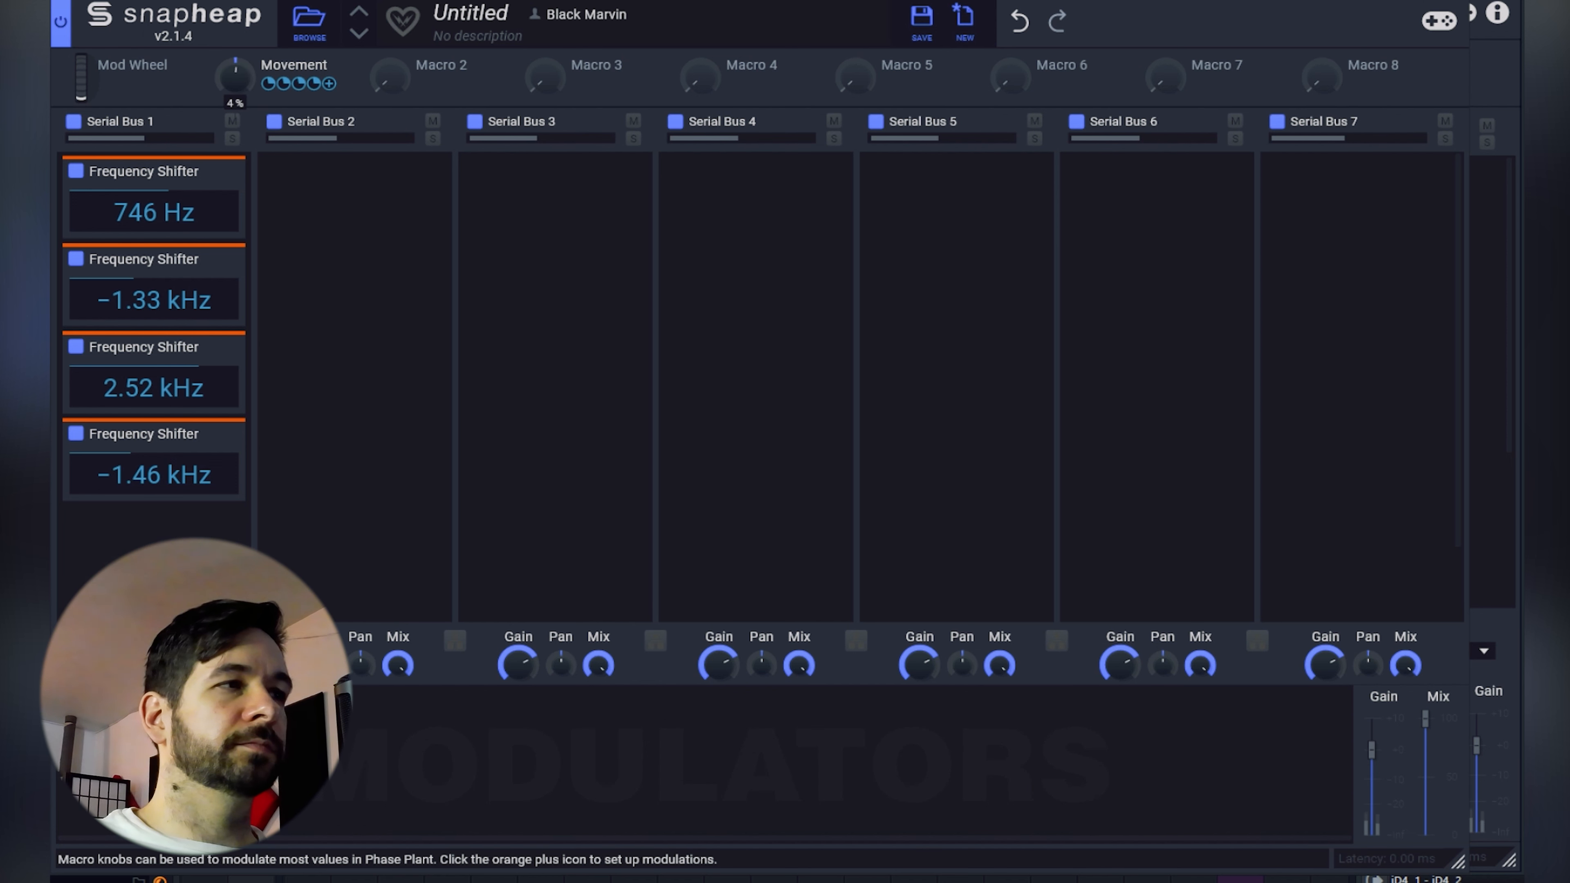
left_click_drag(234, 77, 235, 72)
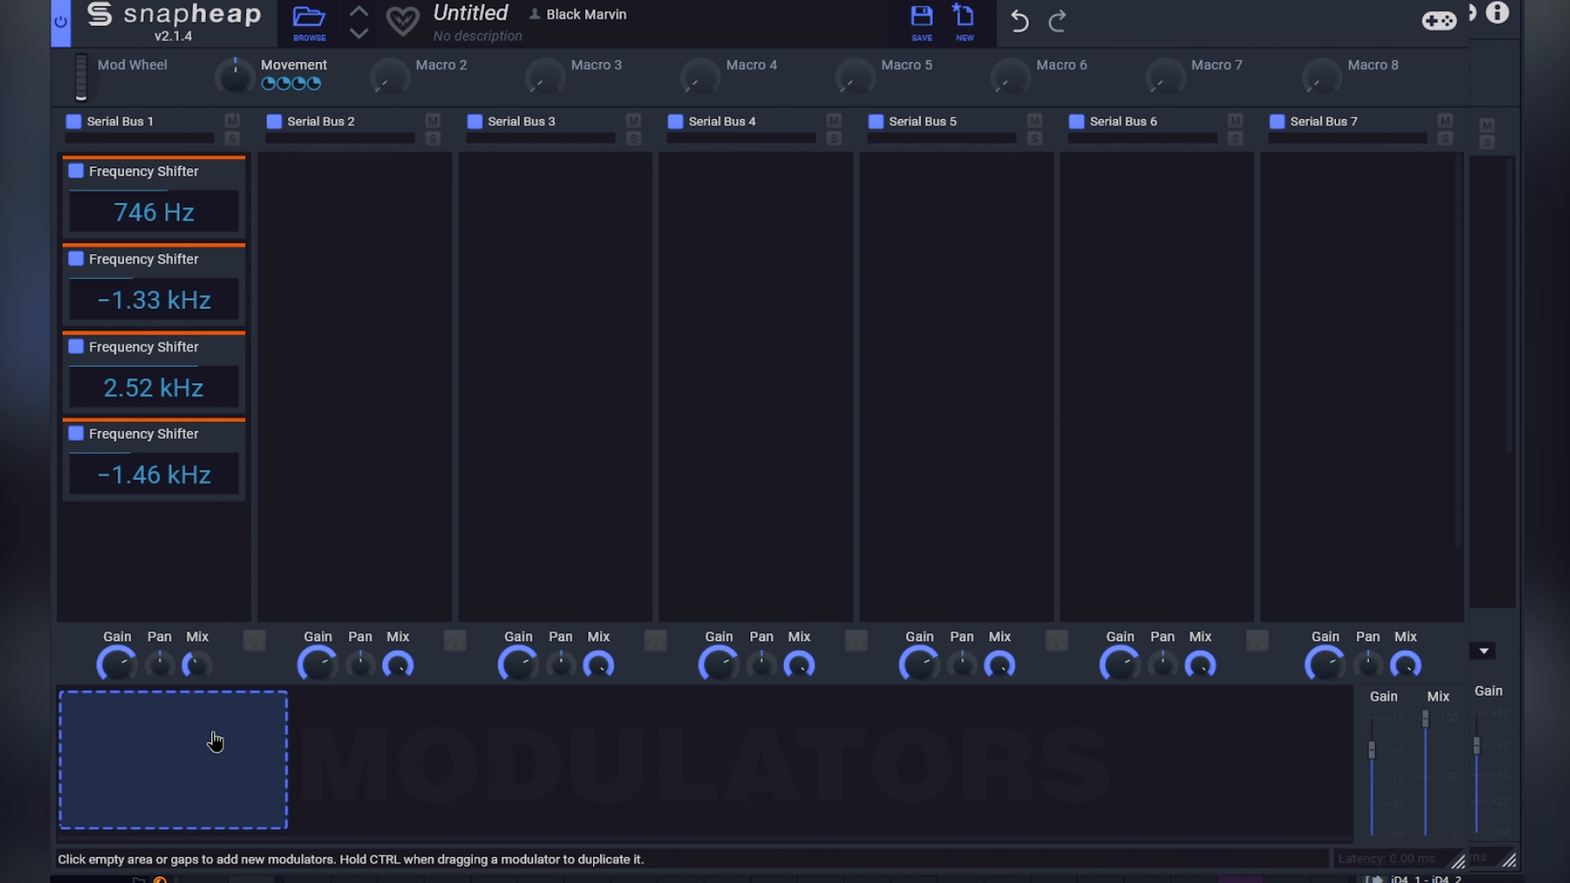
Add a Random modulator and set its smoothing to 100%.
left_click(217, 743)
left_click(289, 775)
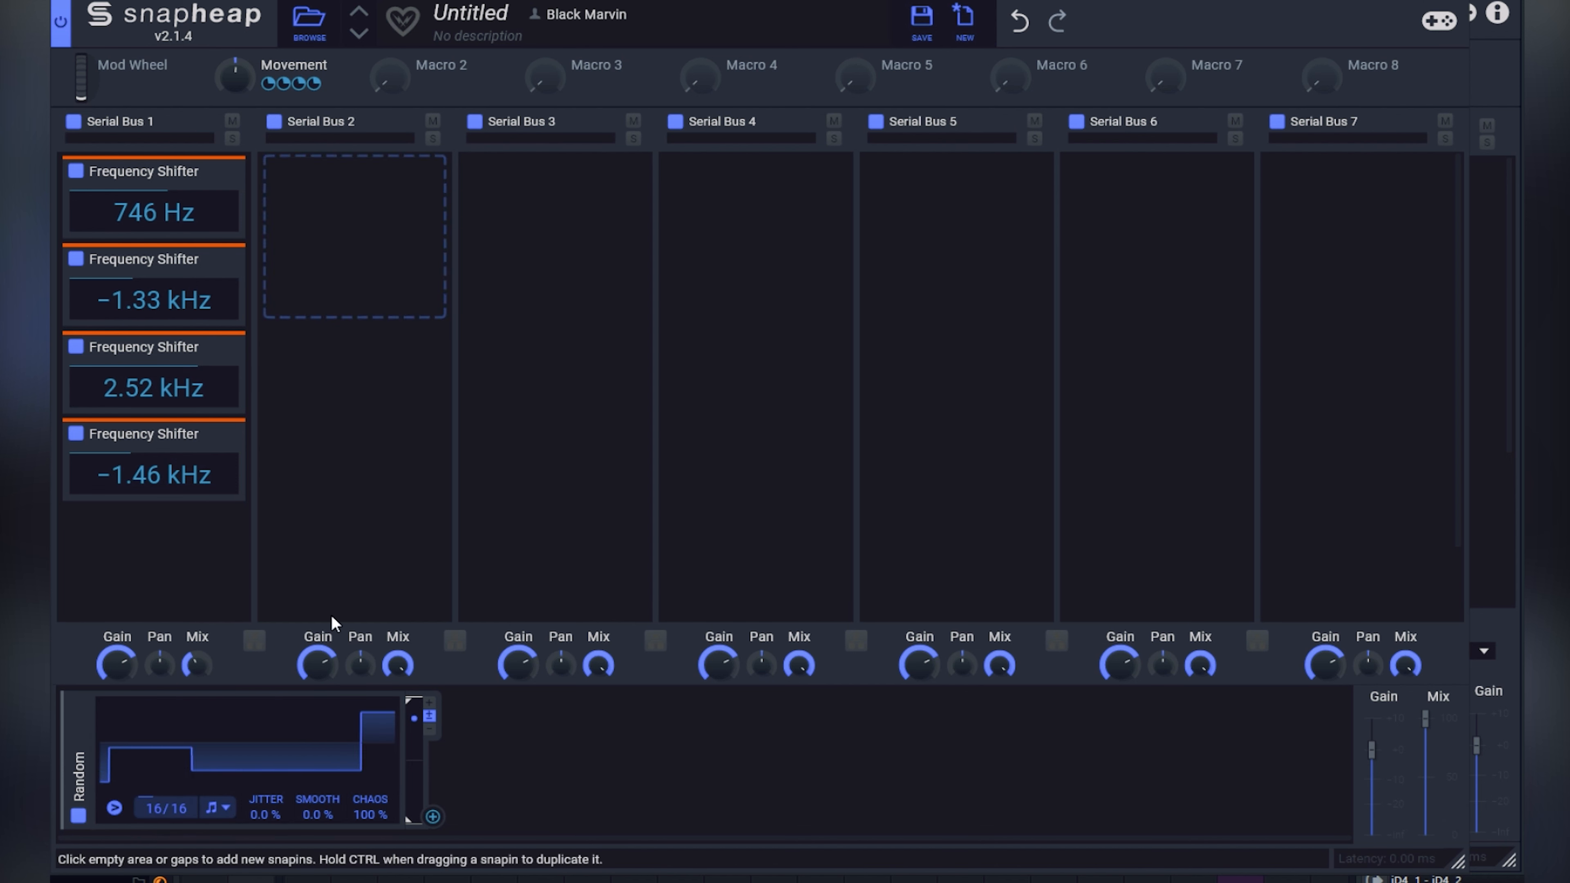
left_click_drag(328, 827, 364, 767)
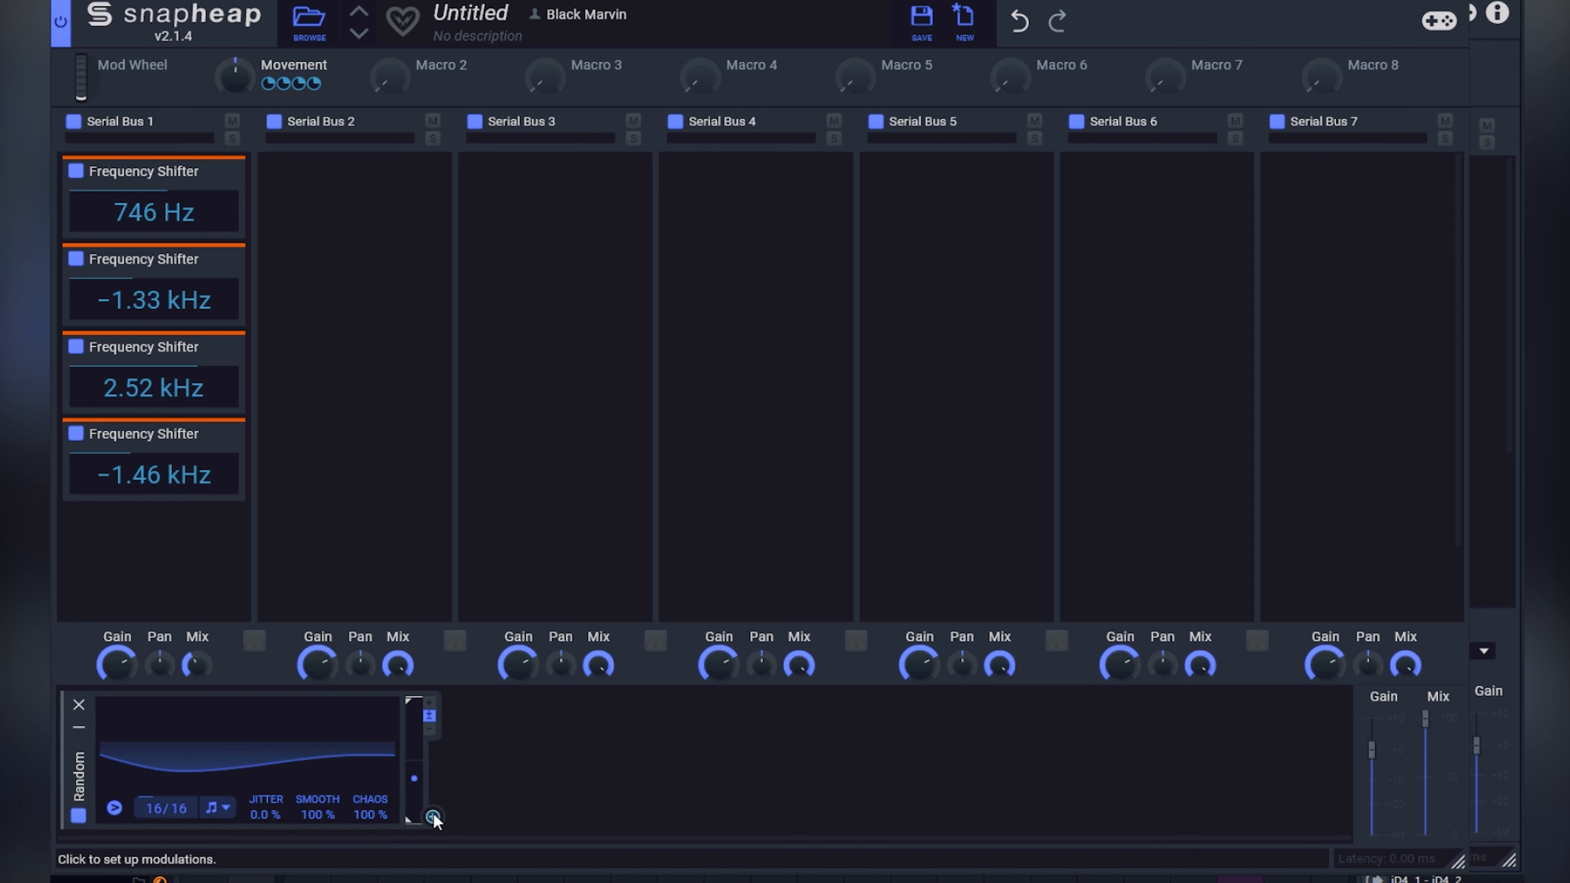
Assign the Random modulator to the shift of all four Frequency Shifters.
left_click_drag(431, 813, 155, 237)
left_click_drag(432, 809, 154, 300)
left_click_drag(436, 784, 155, 482)
left_click(690, 580)
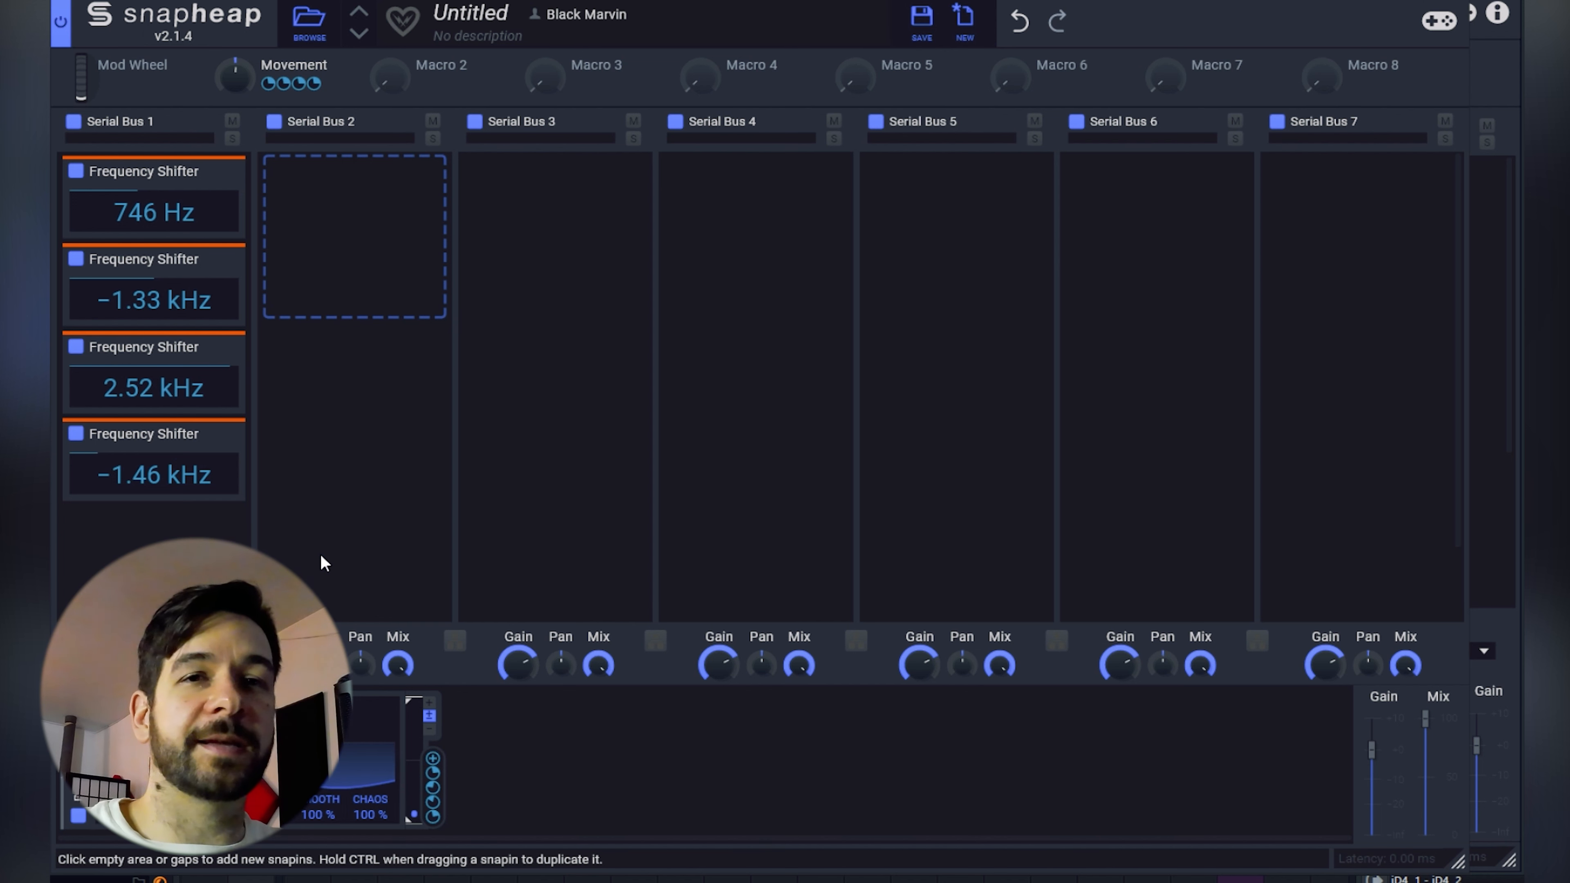
Assign Macro 2 to scale the Random modulation amount on each of the four Frequency Shifters.
mouse_move(455, 69)
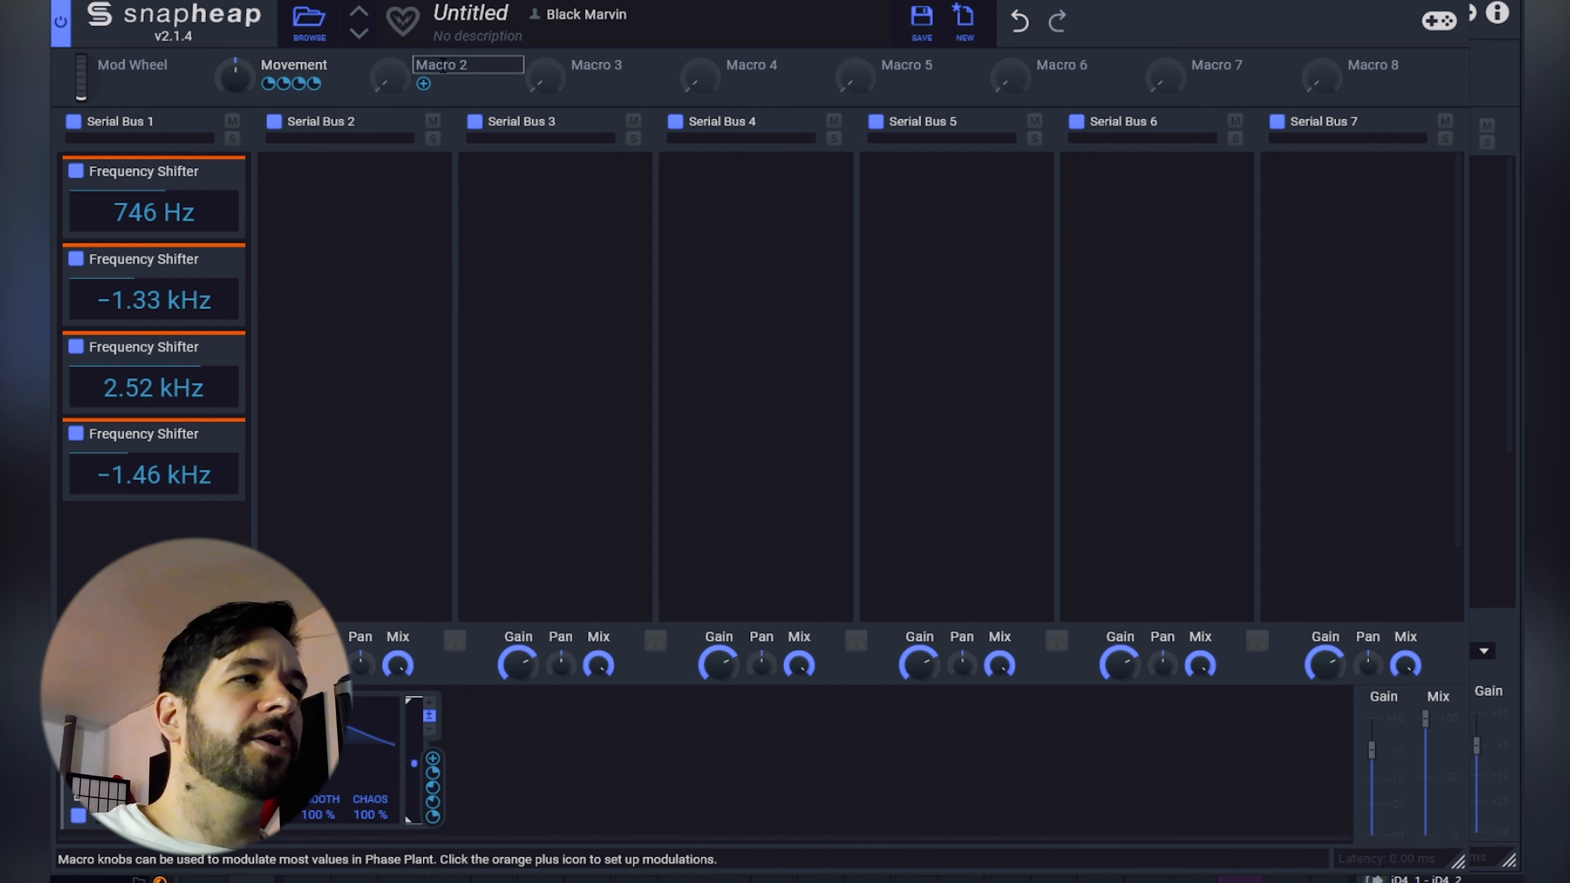
left_click(424, 84)
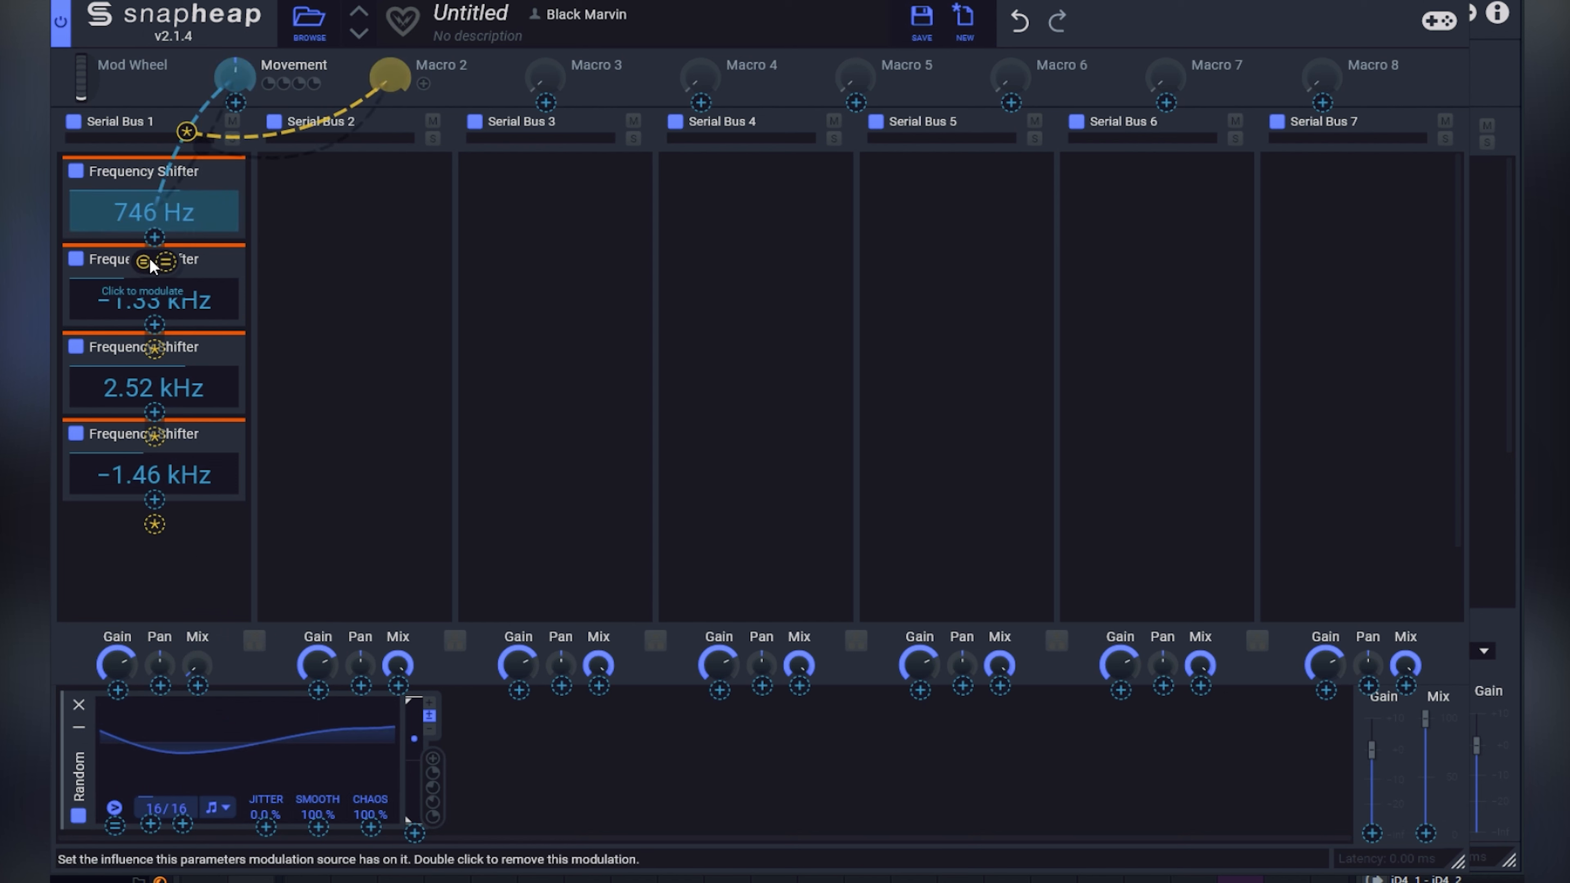
left_click(164, 263)
left_click(164, 350)
left_click(164, 438)
left_click(164, 525)
Rename Macro 2 to Random.
double_click(435, 66)
type("Random")
key("Return")
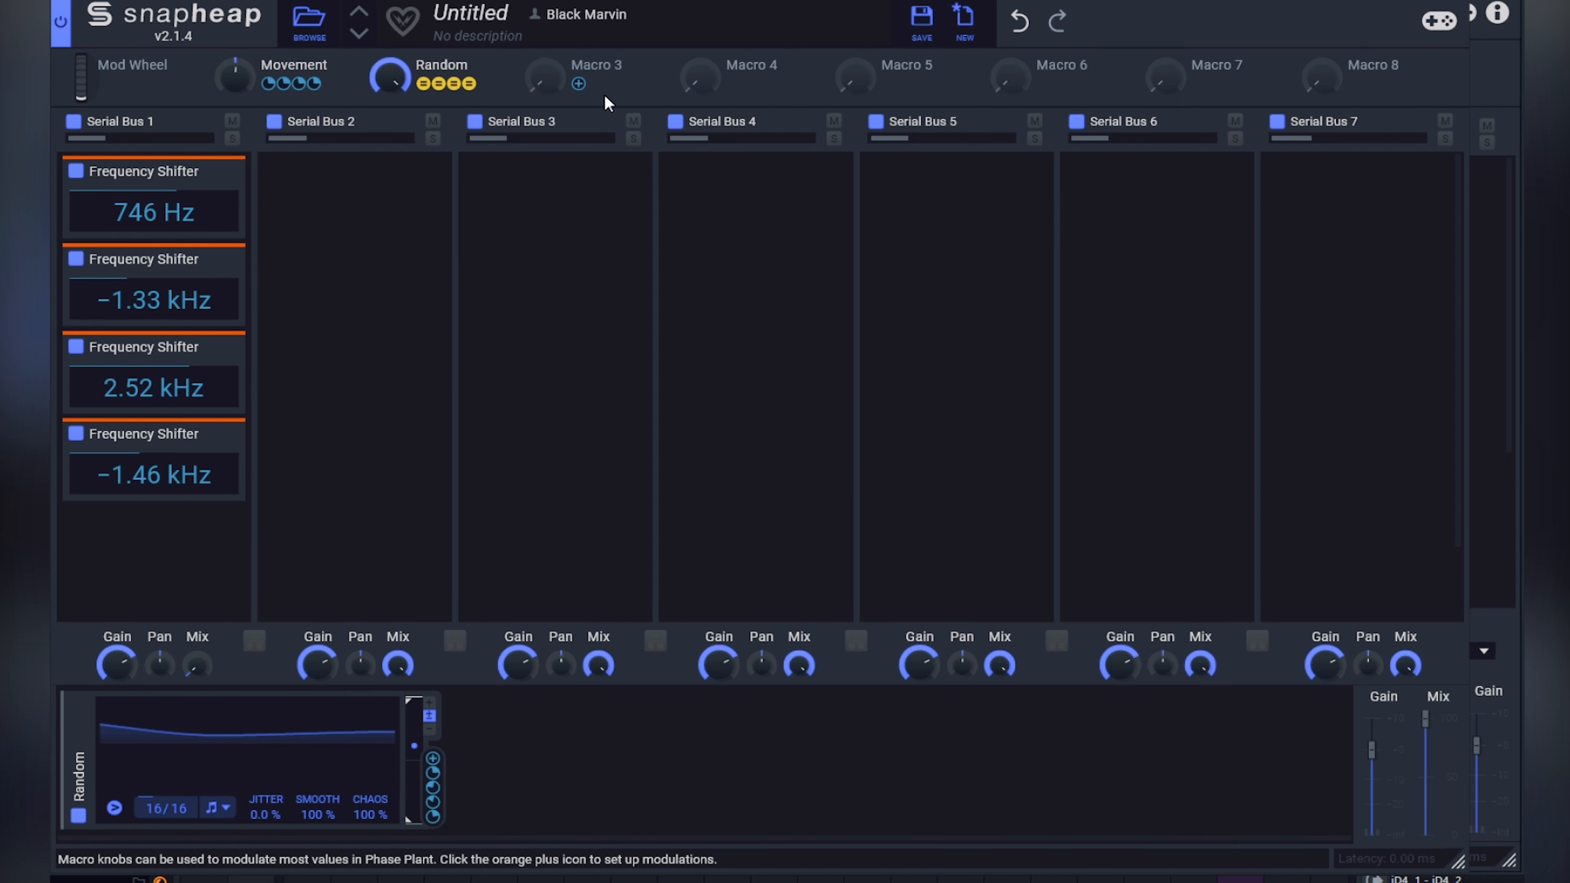
Assign Macro 3 to Serial Bus 1's mix and rename the macro to Mix.
left_click_drag(593, 84, 199, 661)
double_click(625, 66)
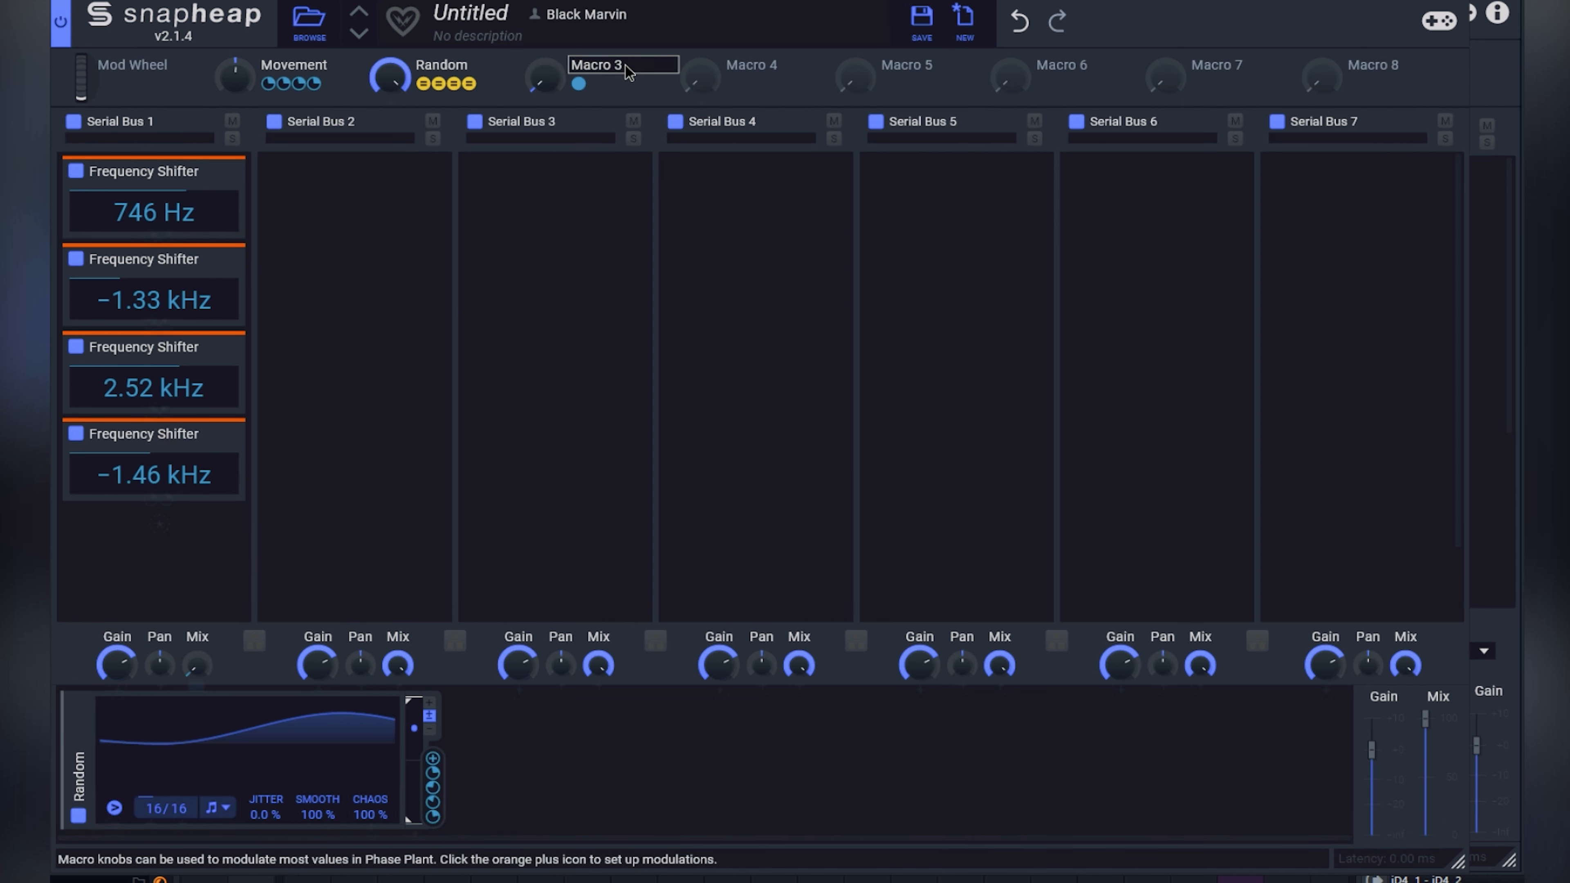
type("Mix")
key("Return")
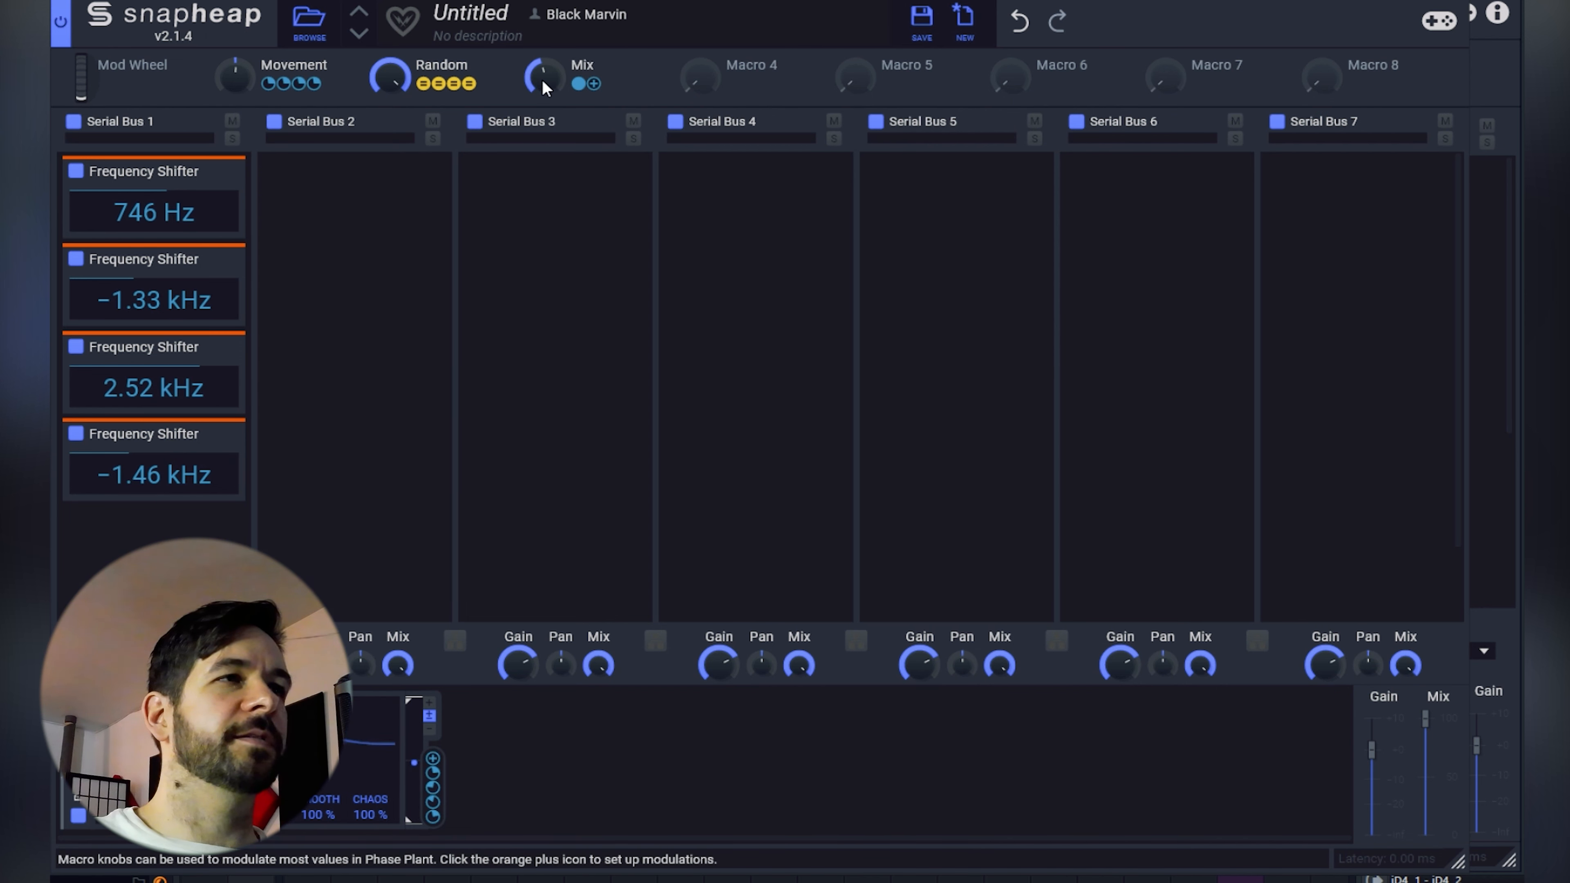
Turn the Mix macro all the way down and save the preset as Diffractor in the Storm For Snap Heap folder.
left_click_drag(548, 76, 546, 121)
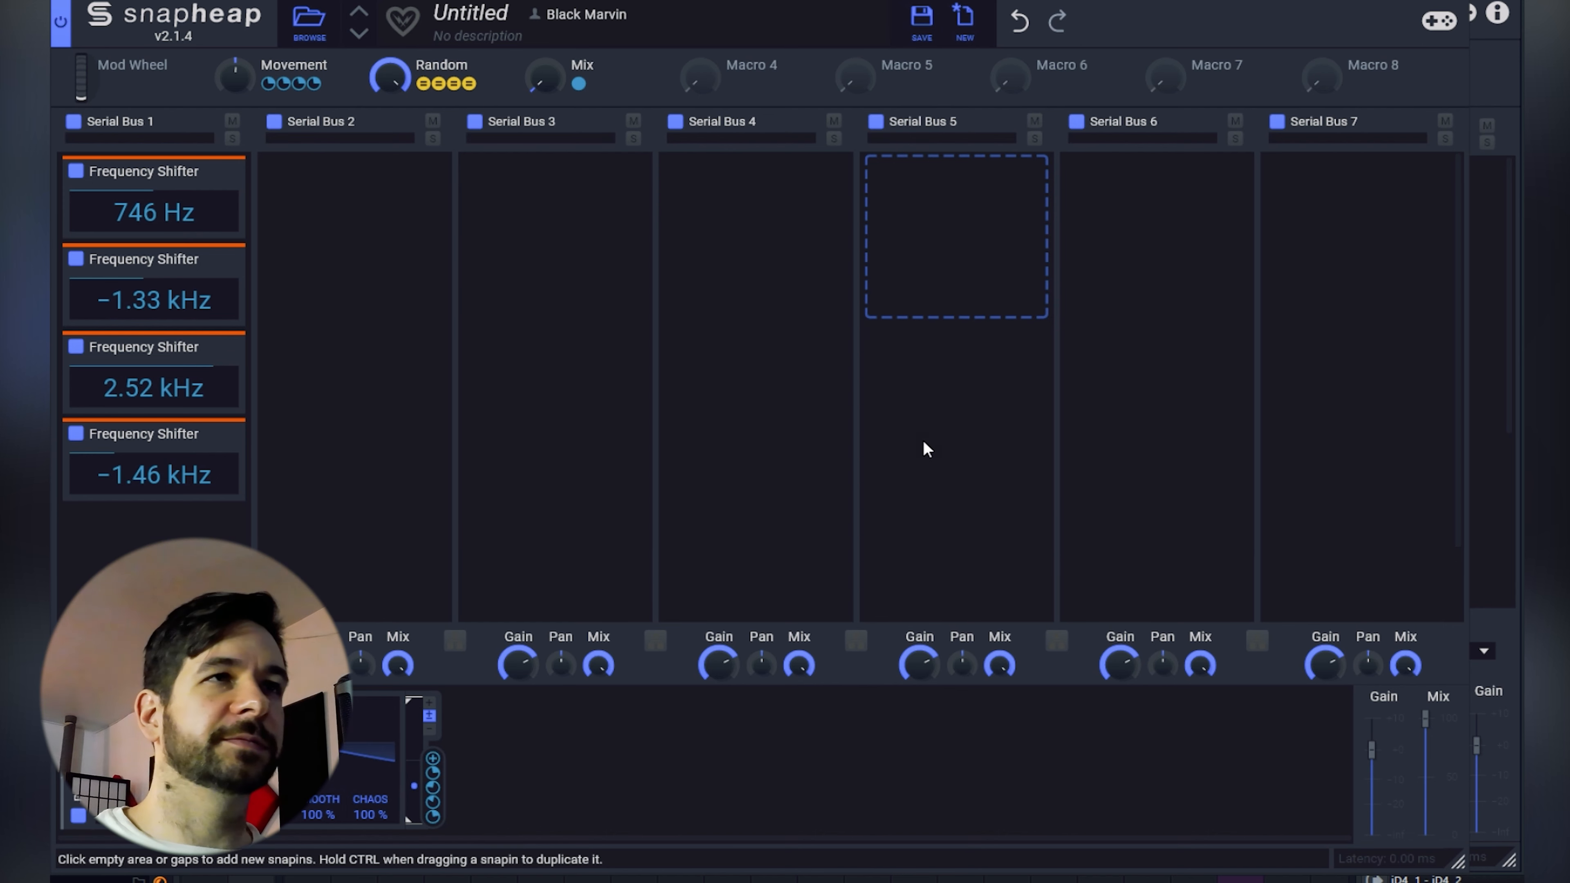
key("ctrl+s")
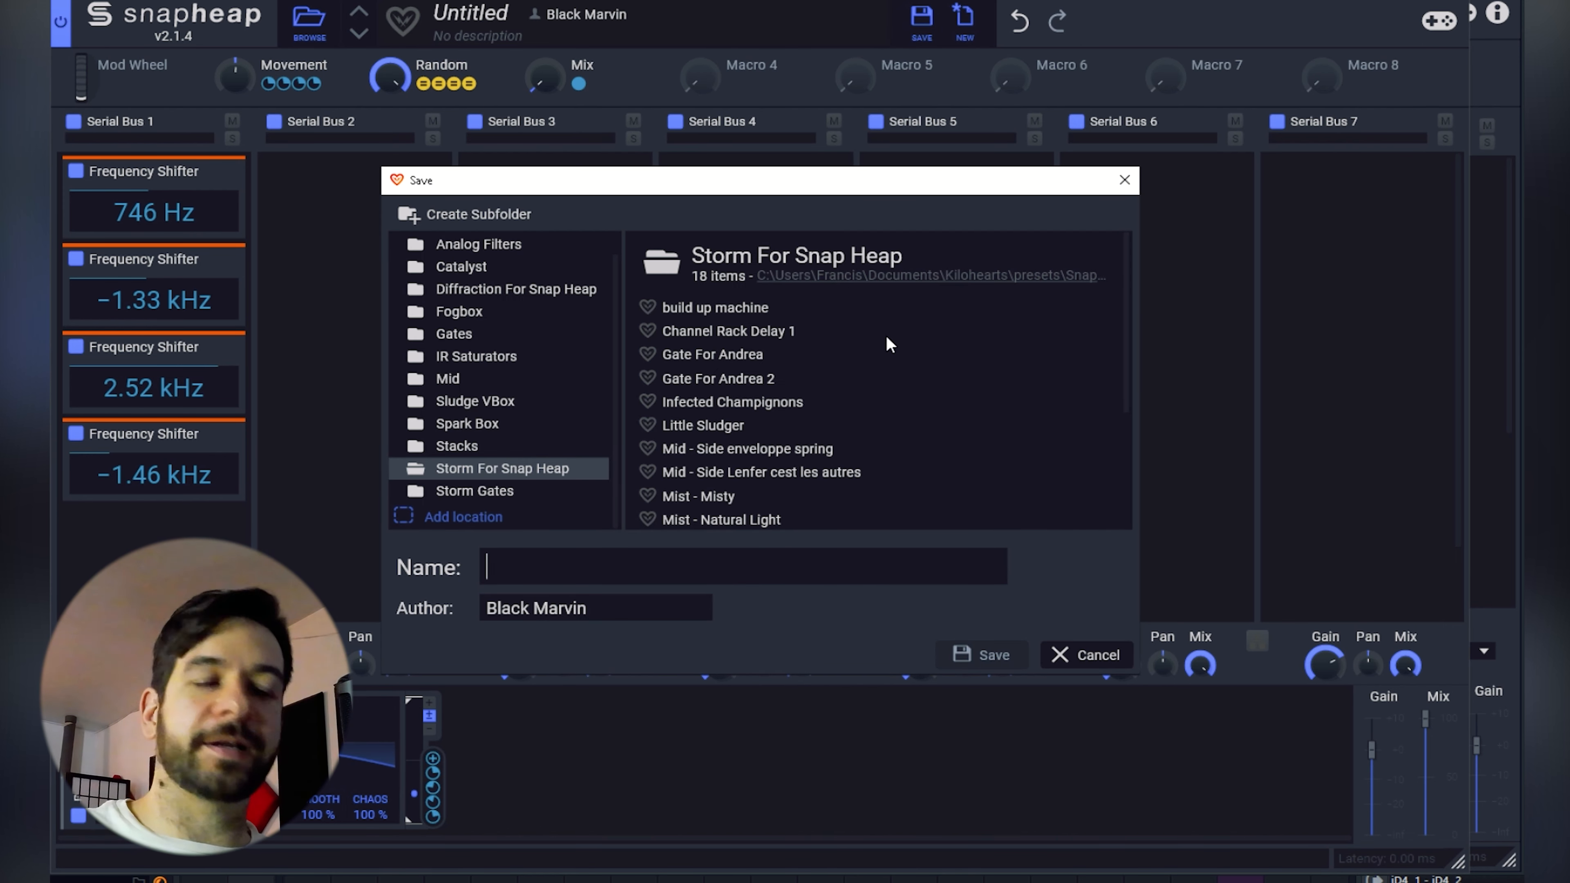
type("Diffractor")
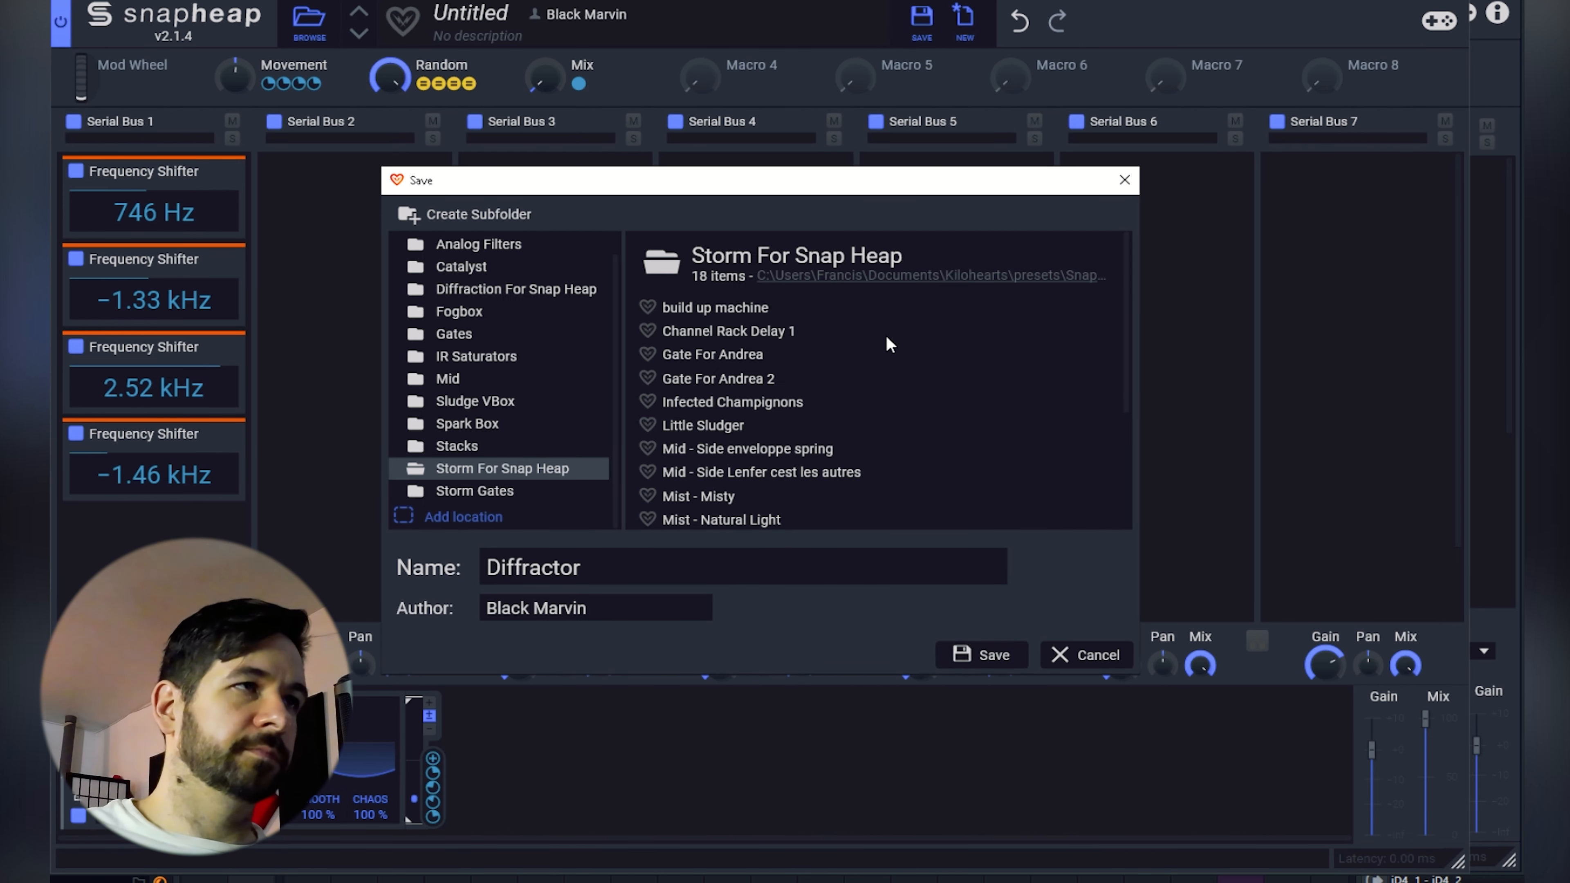
key("Return")
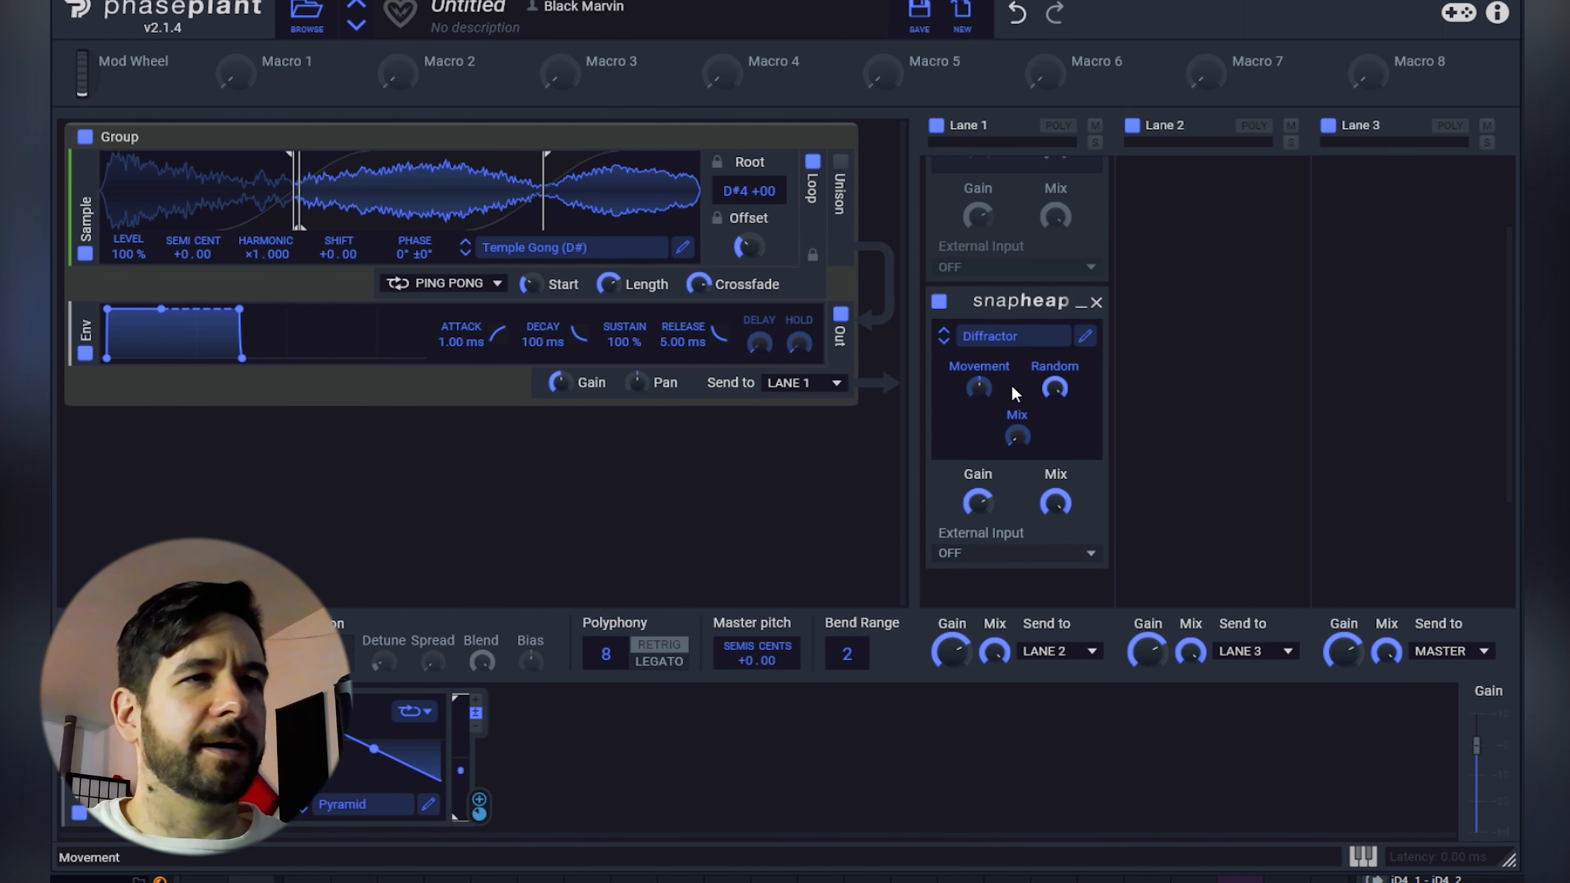
Add a Reverb below the Diffractor Snap Heap in Lane 1 and raise its mix.
scroll(1225, 238, "up", 3)
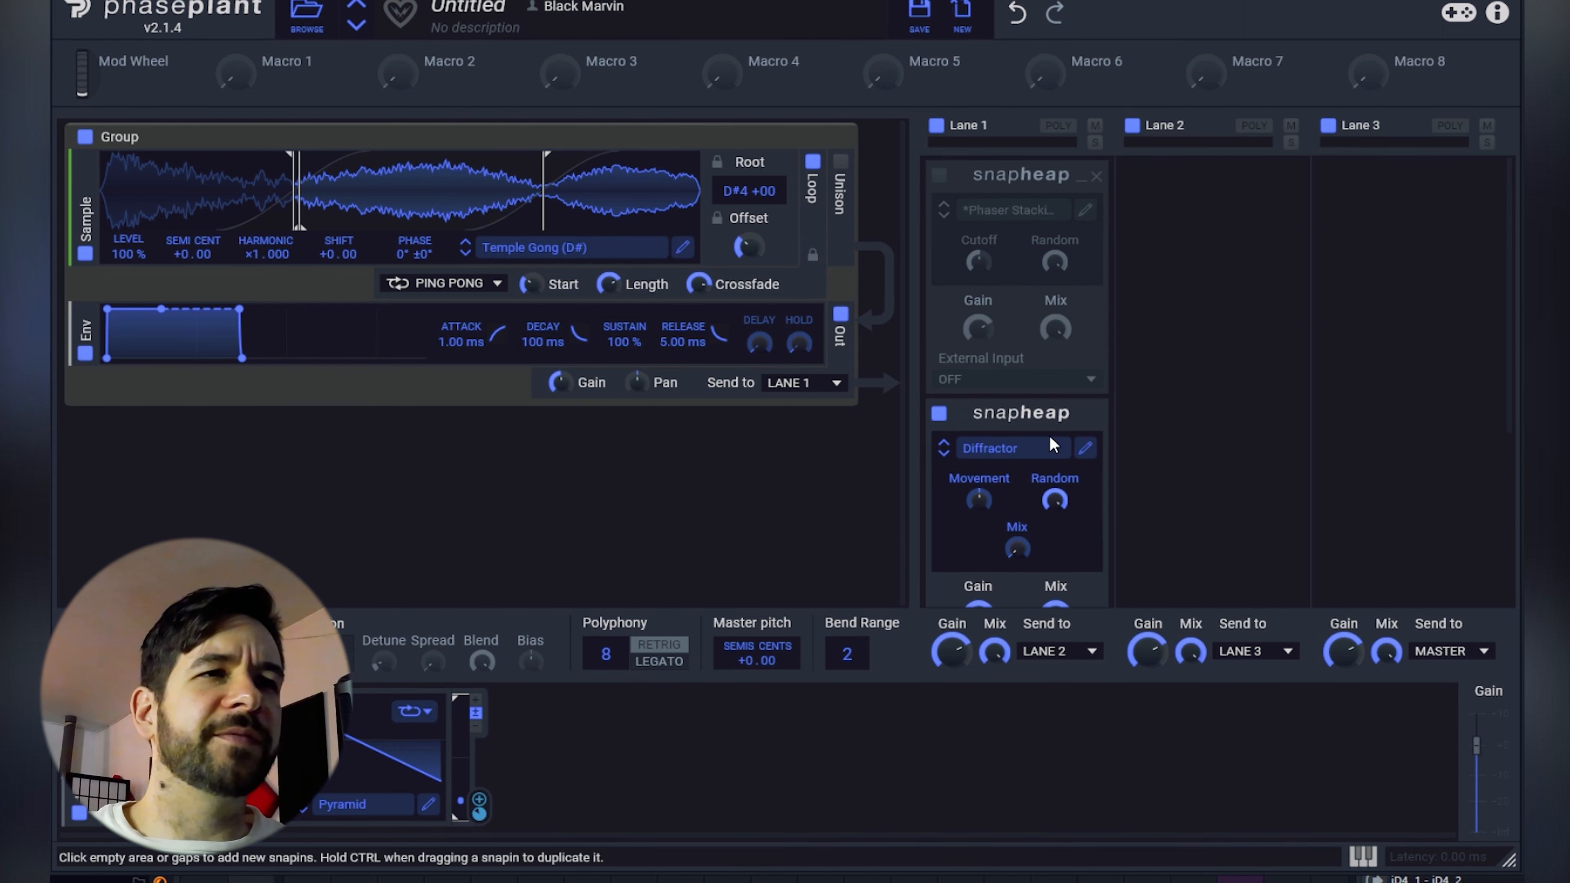
scroll(1119, 471, "down", 4)
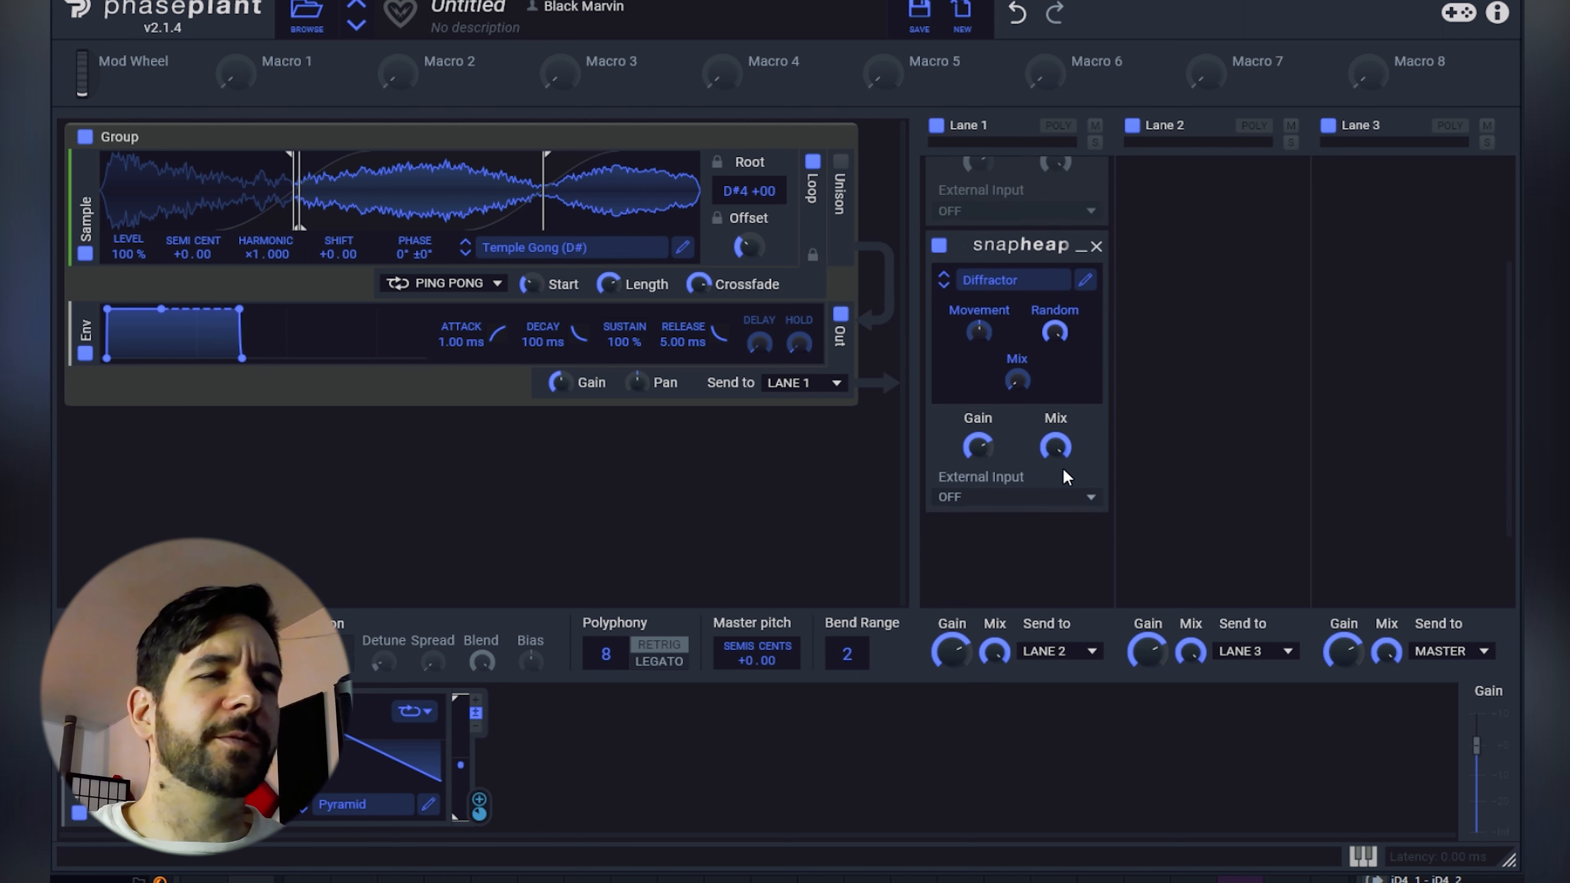
left_click(1037, 558)
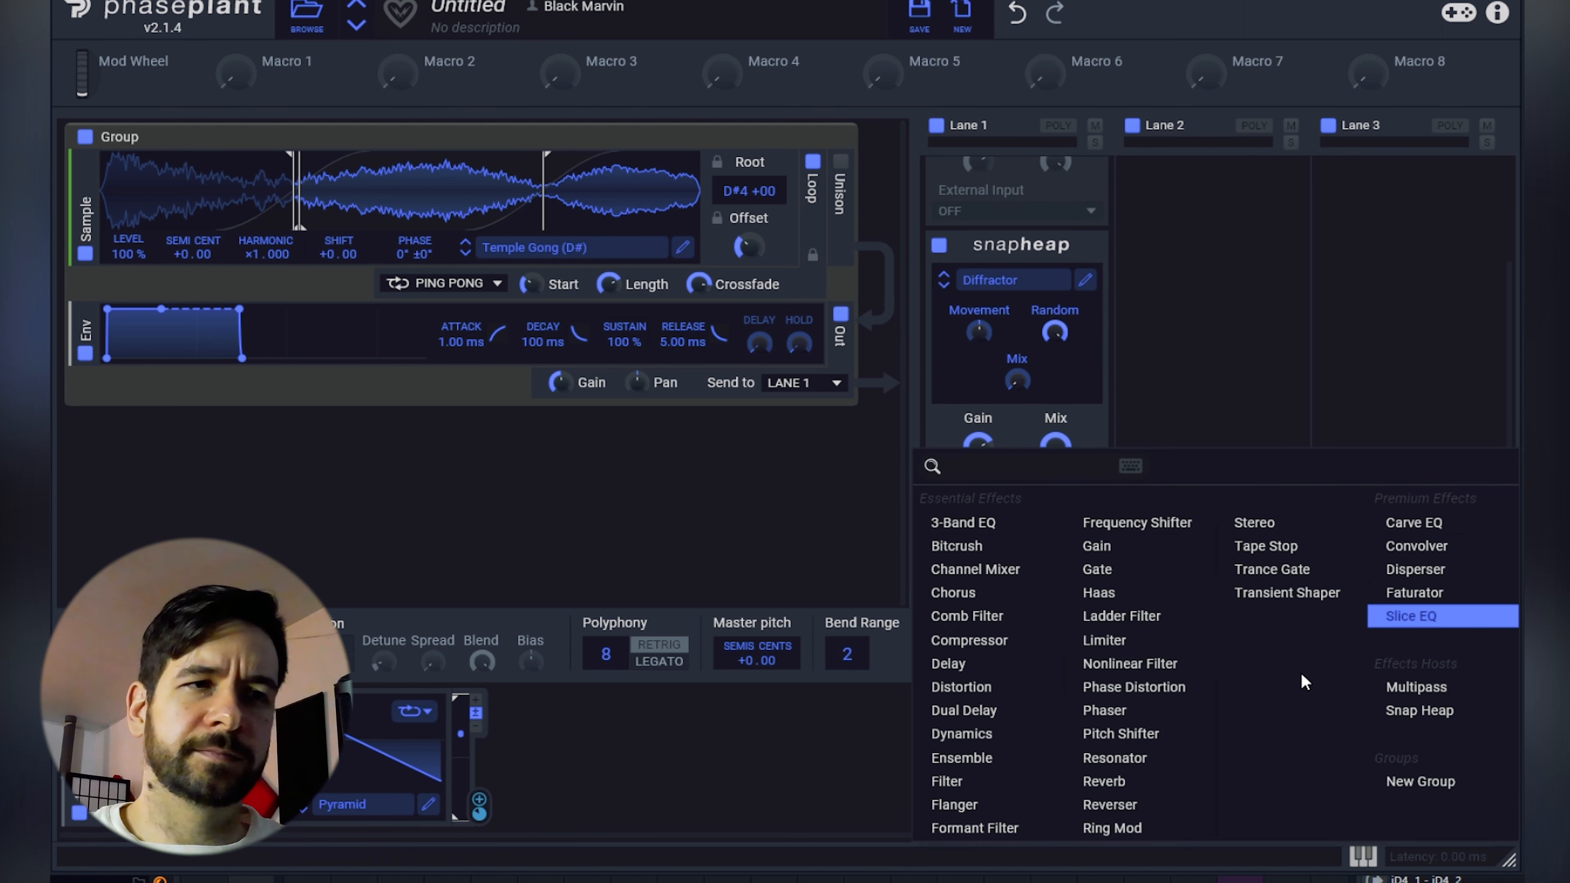
left_click(1130, 782)
left_click_drag(1090, 446, 1090, 421)
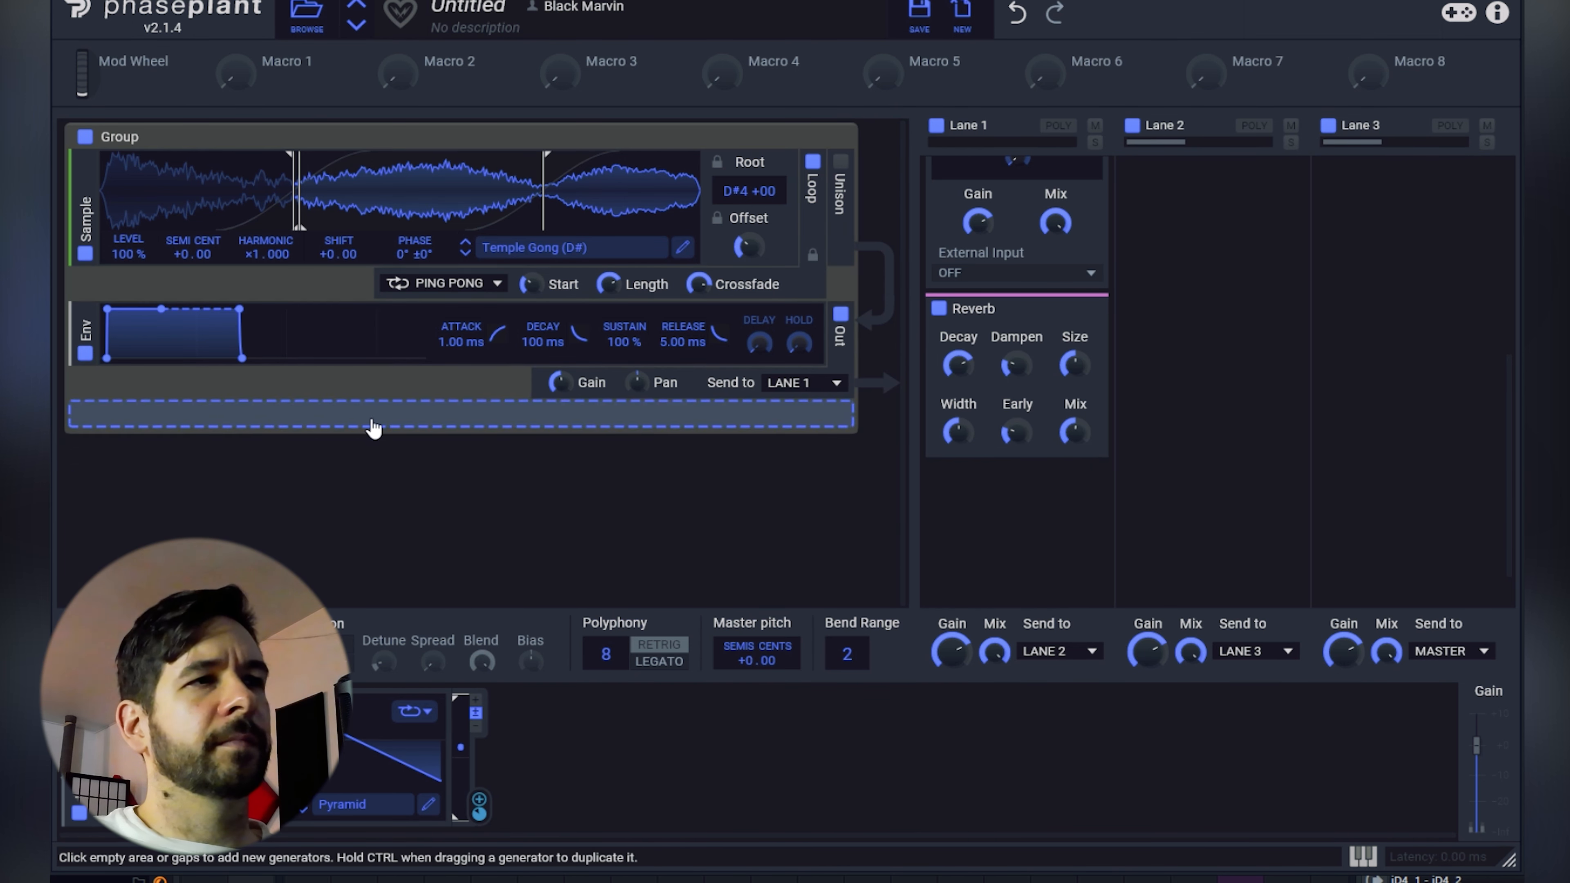
Set the sample group's envelope to a 2.34 s attack and a 3.30 s release.
left_click_drag(458, 342, 463, 345)
left_click_drag(690, 350, 692, 353)
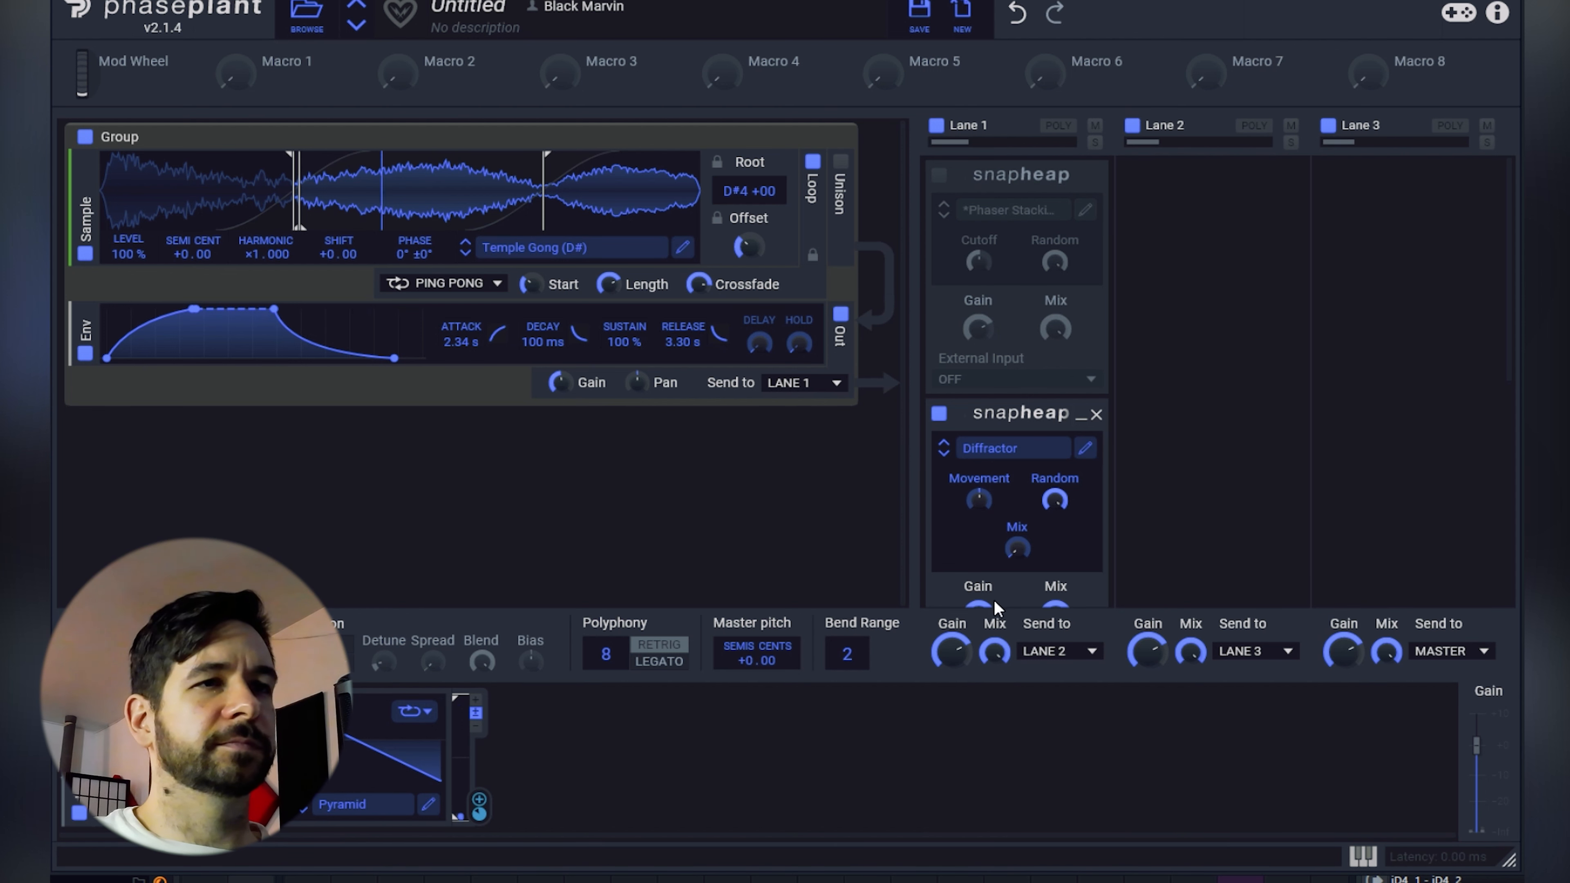
Vary the Diffractor's Mix and Movement macros to audition the effect on the Temple Gong sample.
left_click_drag(1021, 553, 1021, 484)
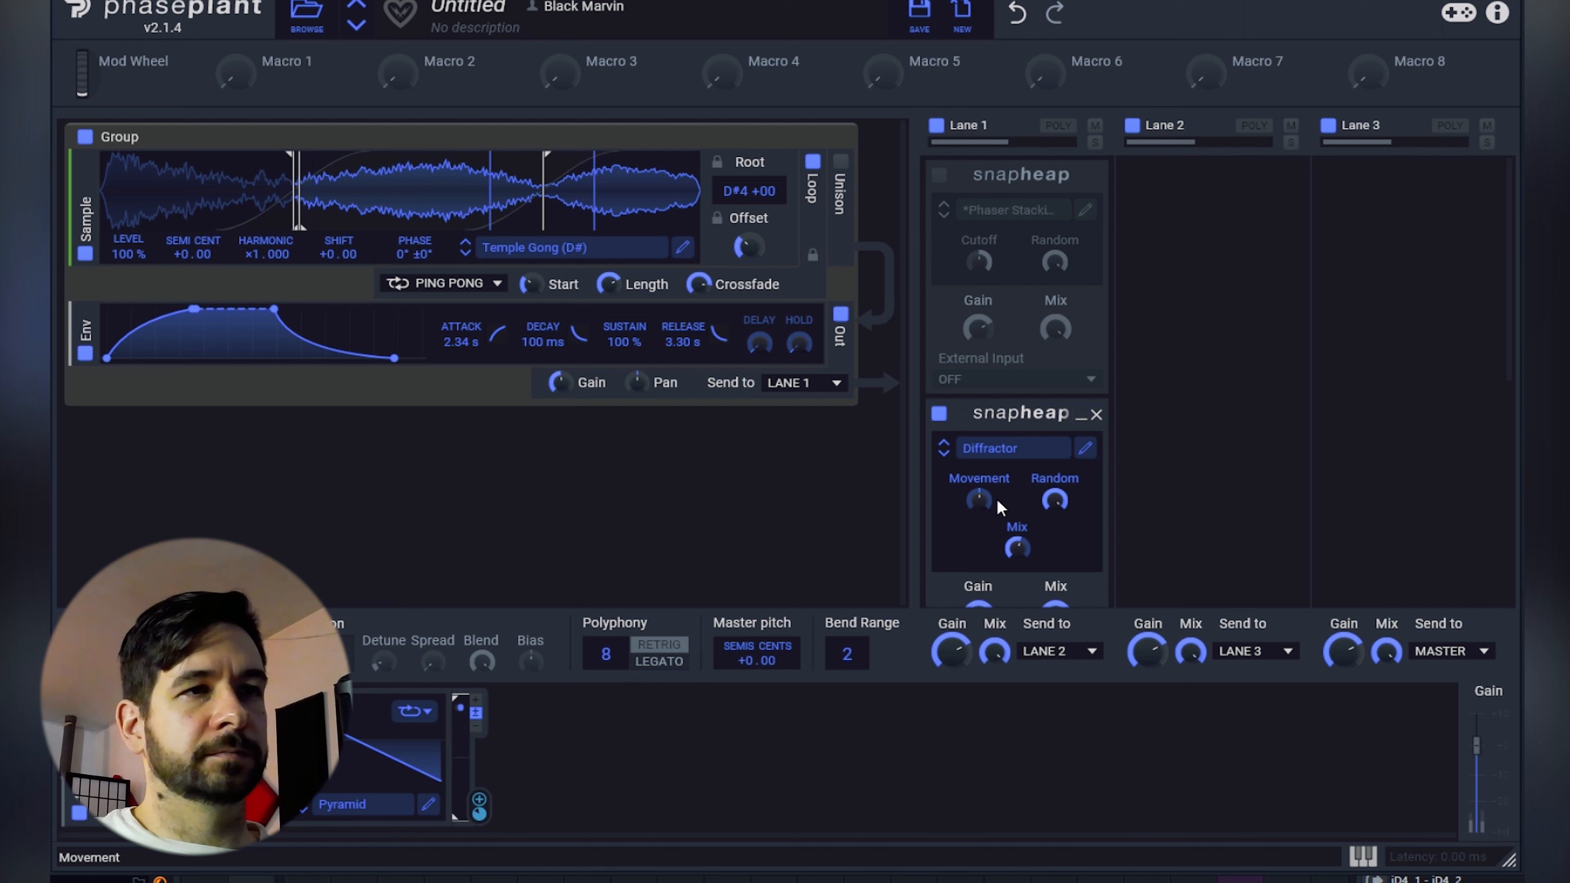
mouse_move(984, 503)
left_mouse_down()
mouse_move(984, 488)
mouse_move(984, 510)
left_mouse_up()
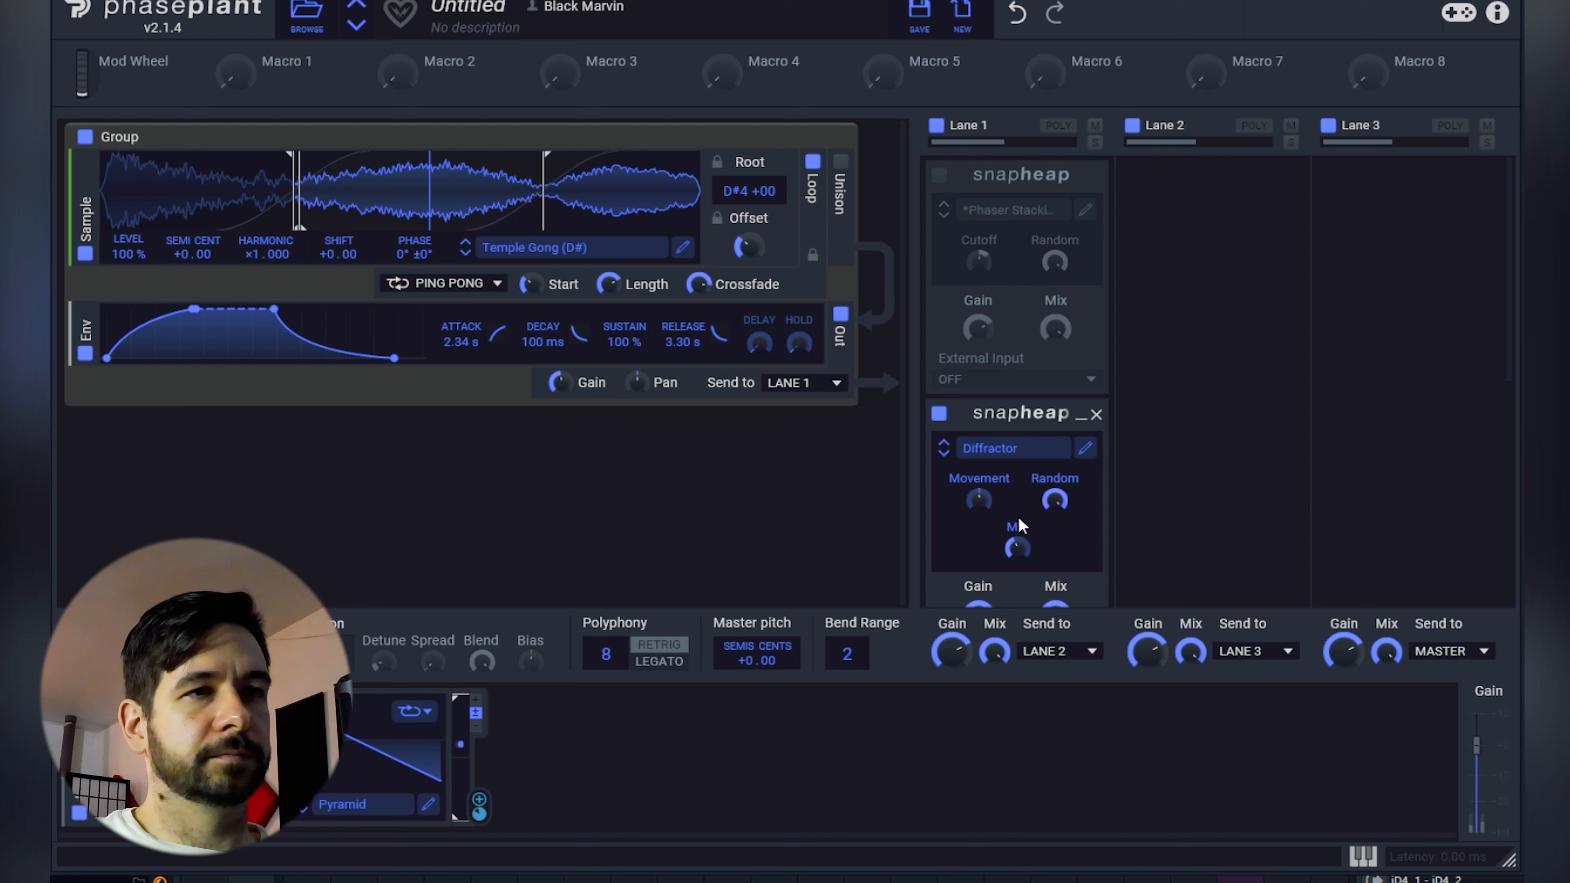
left_click_drag(1013, 549, 1013, 572)
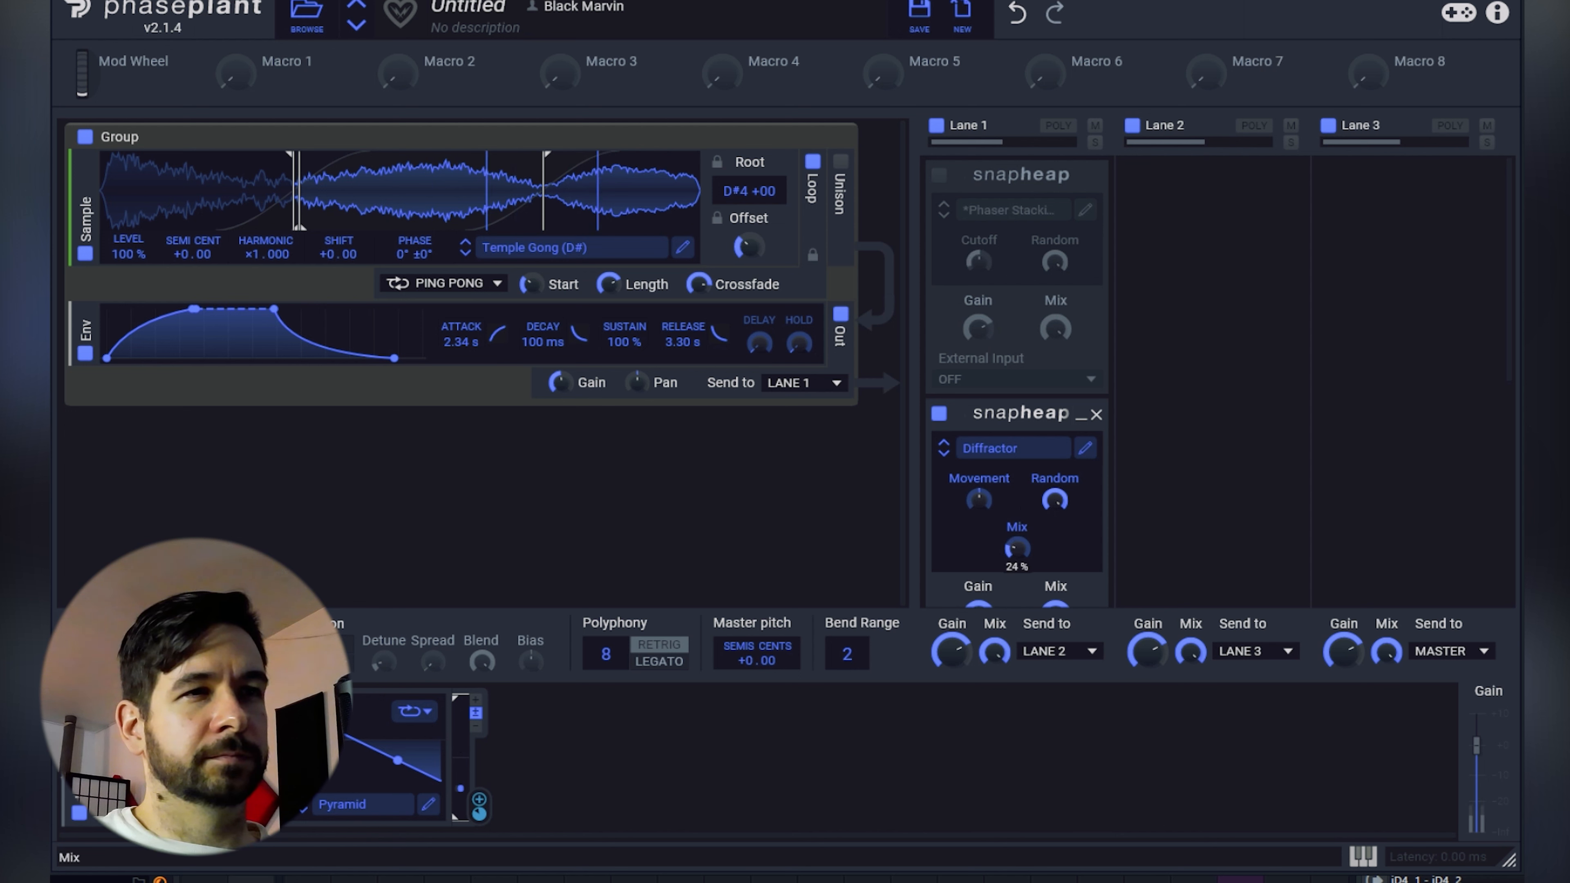
left_click_drag(978, 499, 1014, 547)
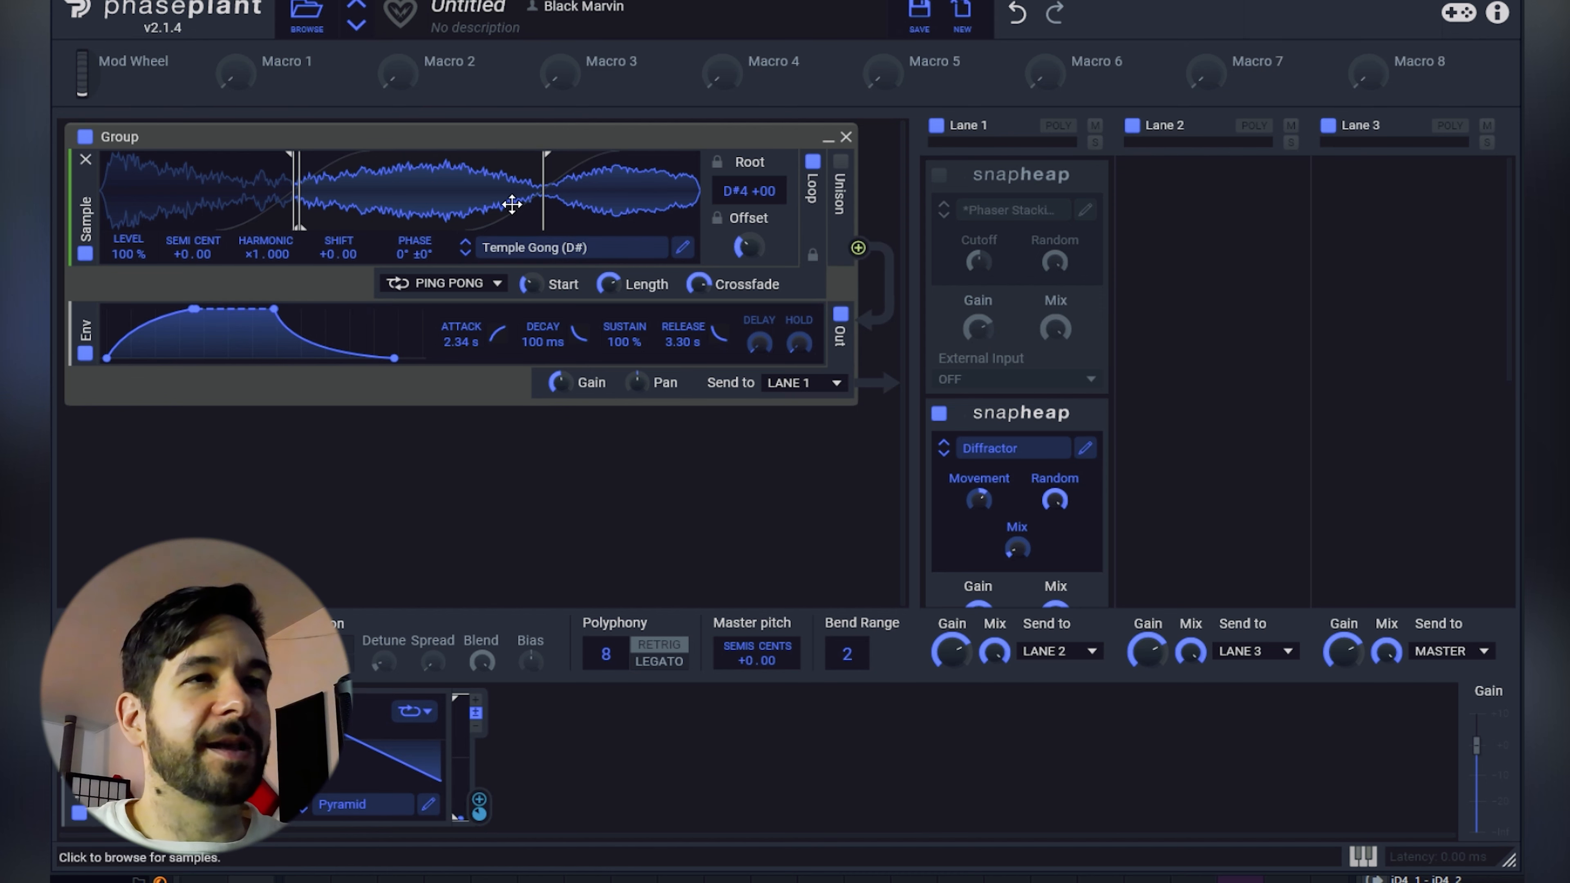
Load the Guitar Electric (B3) sample from the factory Alfheim Guitar Electric folder into the sampler.
scroll(1051, 354, "down", 3)
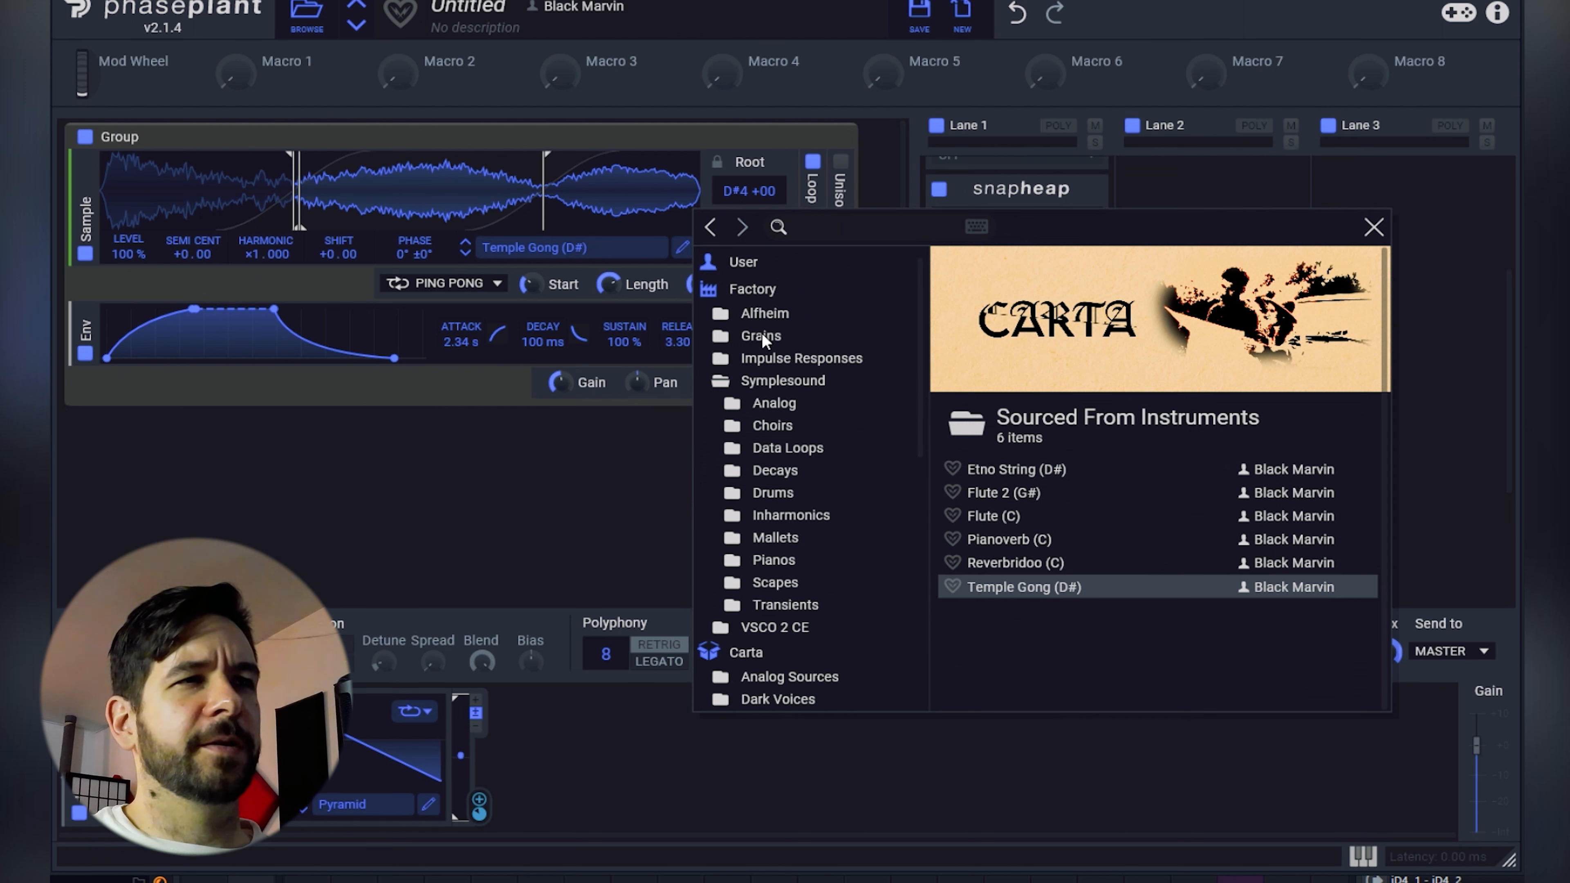
left_click(761, 314)
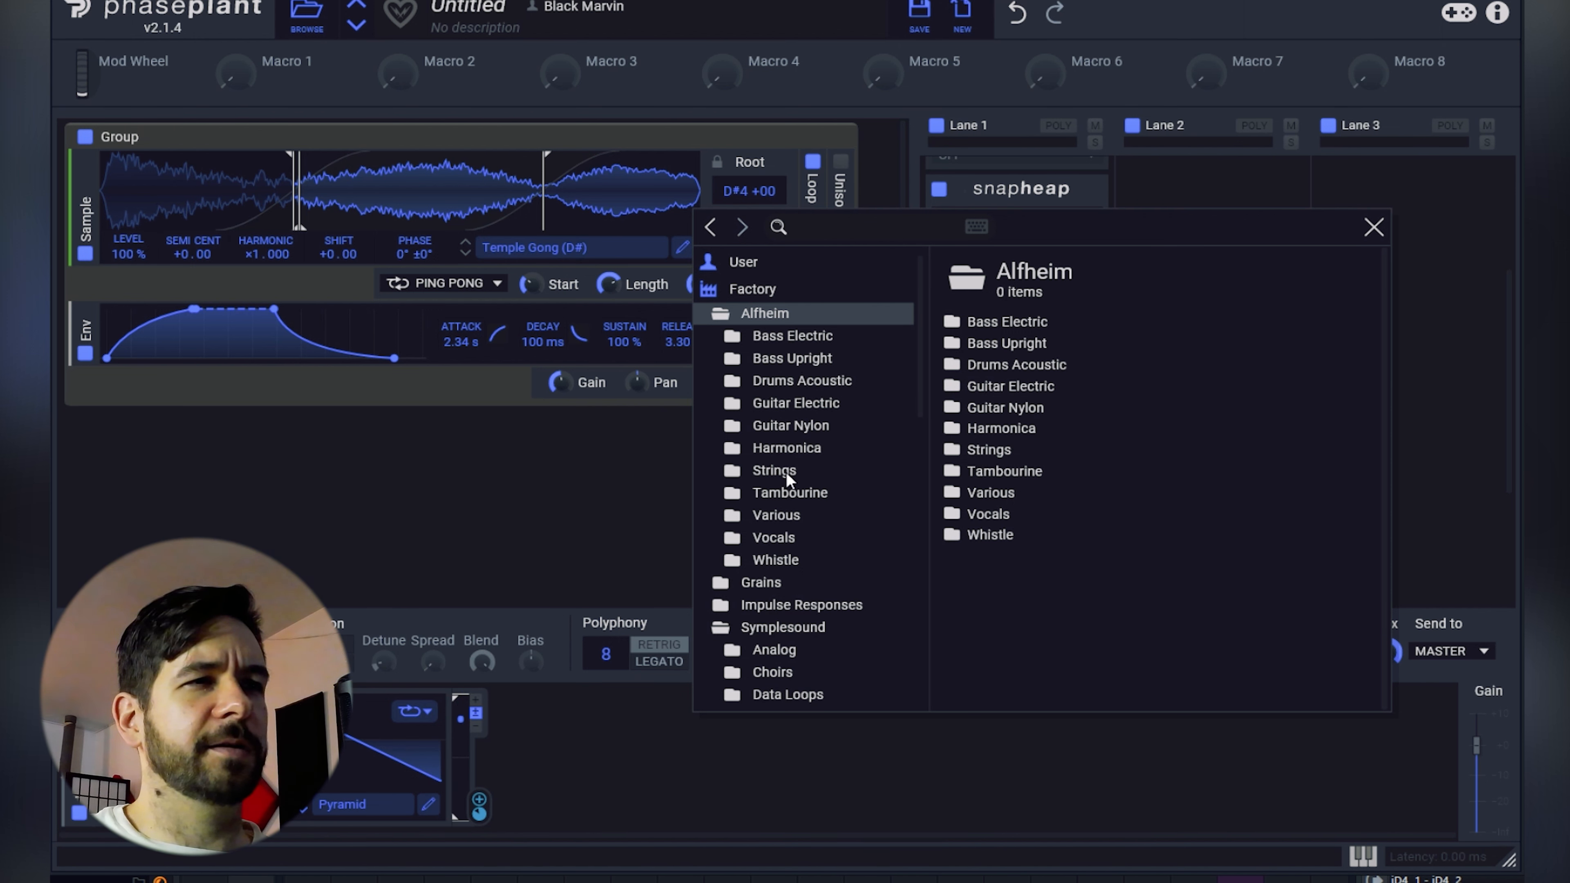
left_click(795, 403)
left_click(1019, 346)
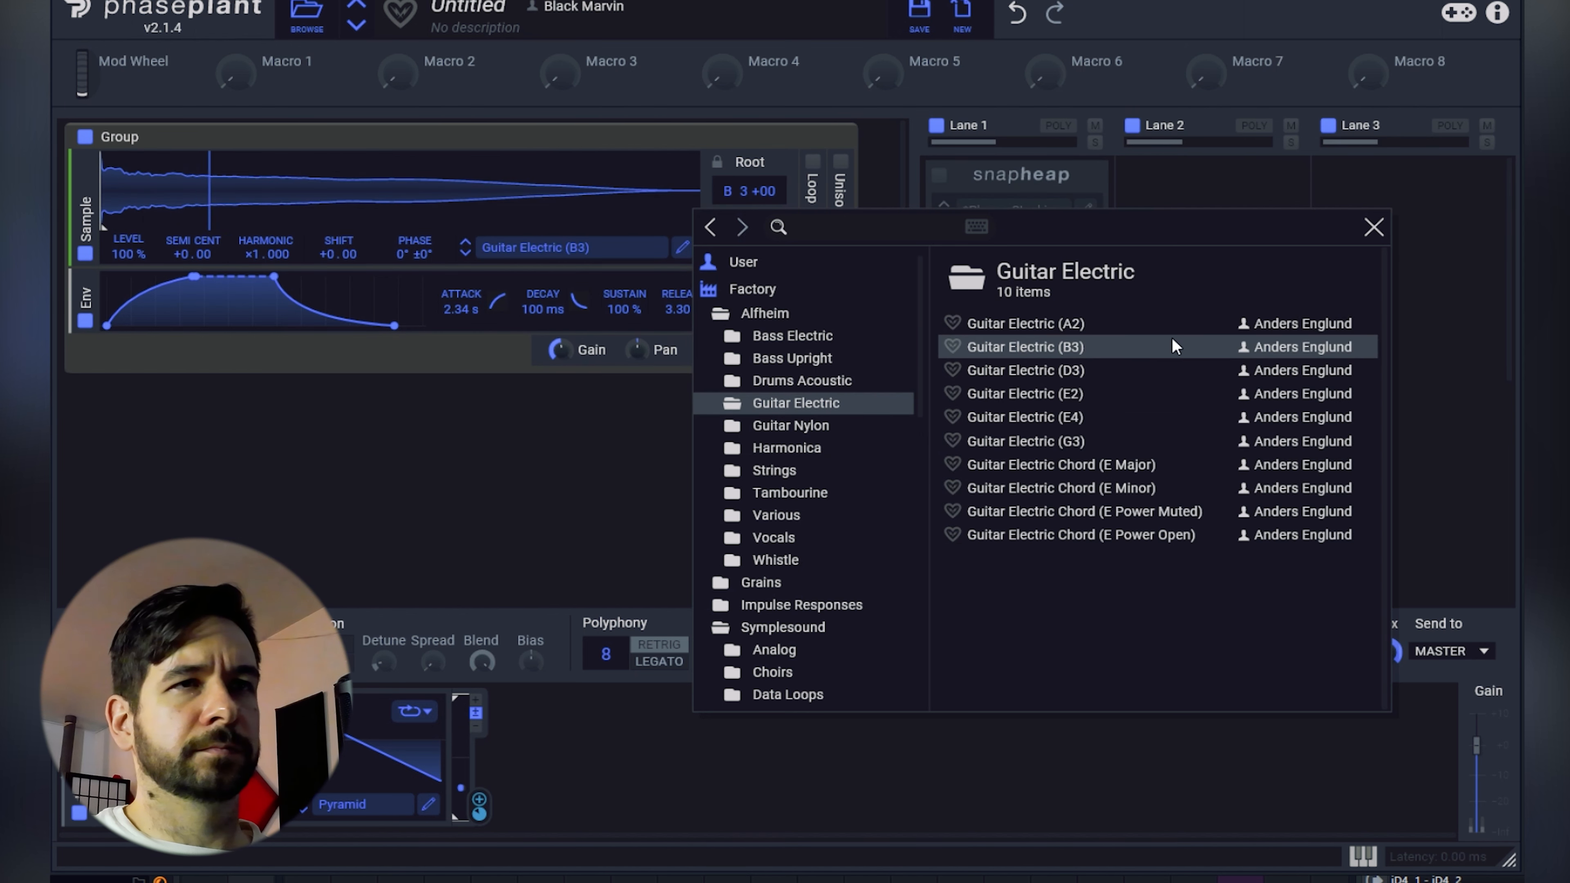
left_click(1373, 226)
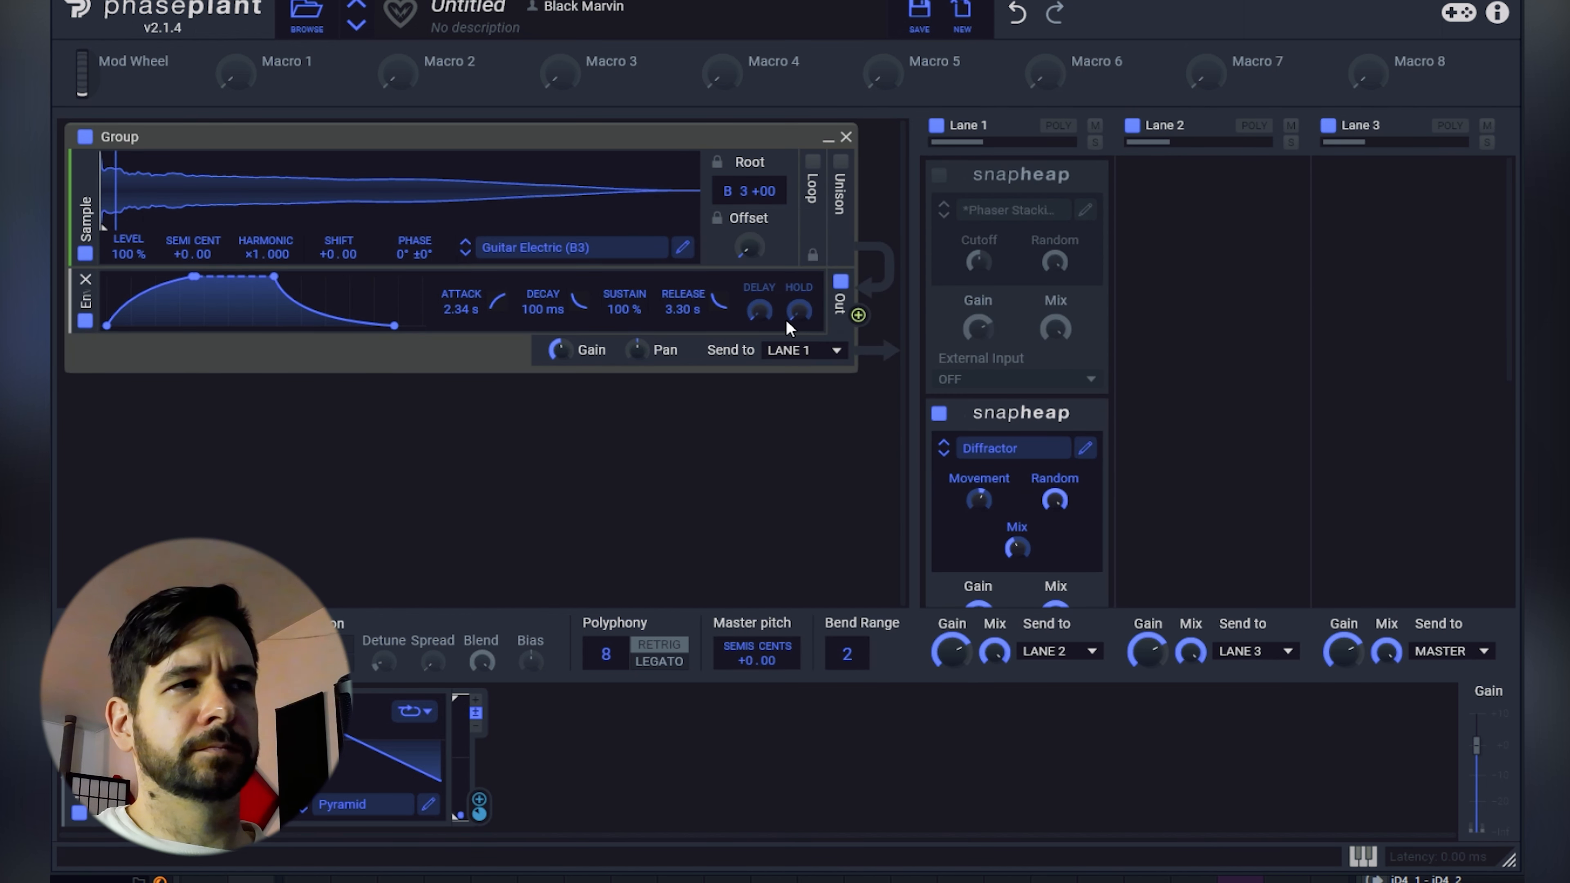
Raise the Diffractor's Mix to full and lower its Movement below the centre position.
left_click_drag(1017, 549, 1016, 470)
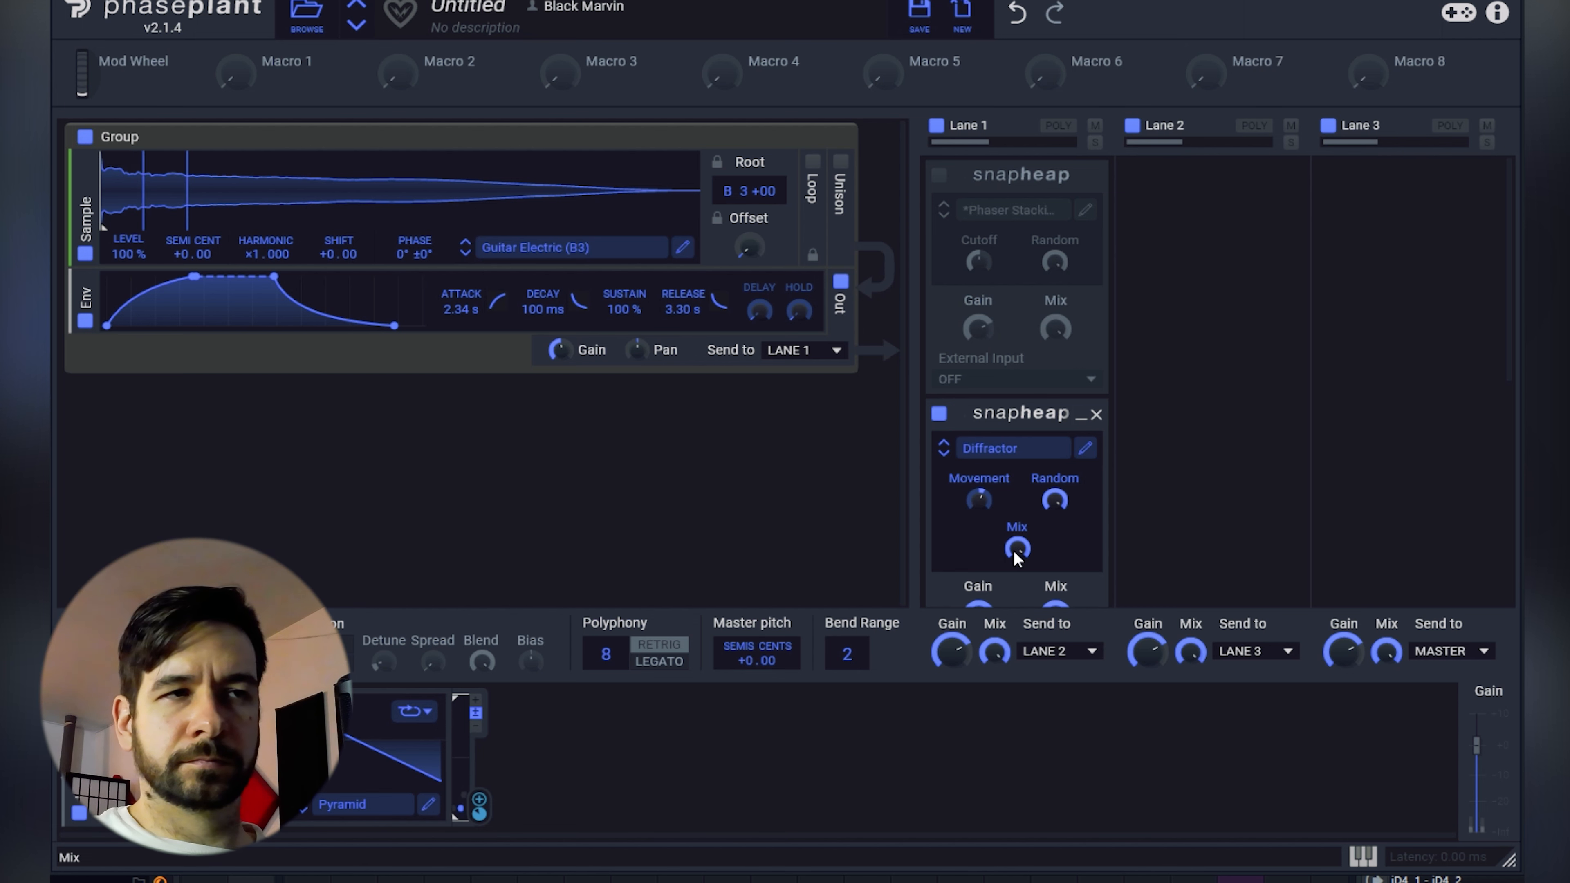
left_click_drag(981, 503, 981, 563)
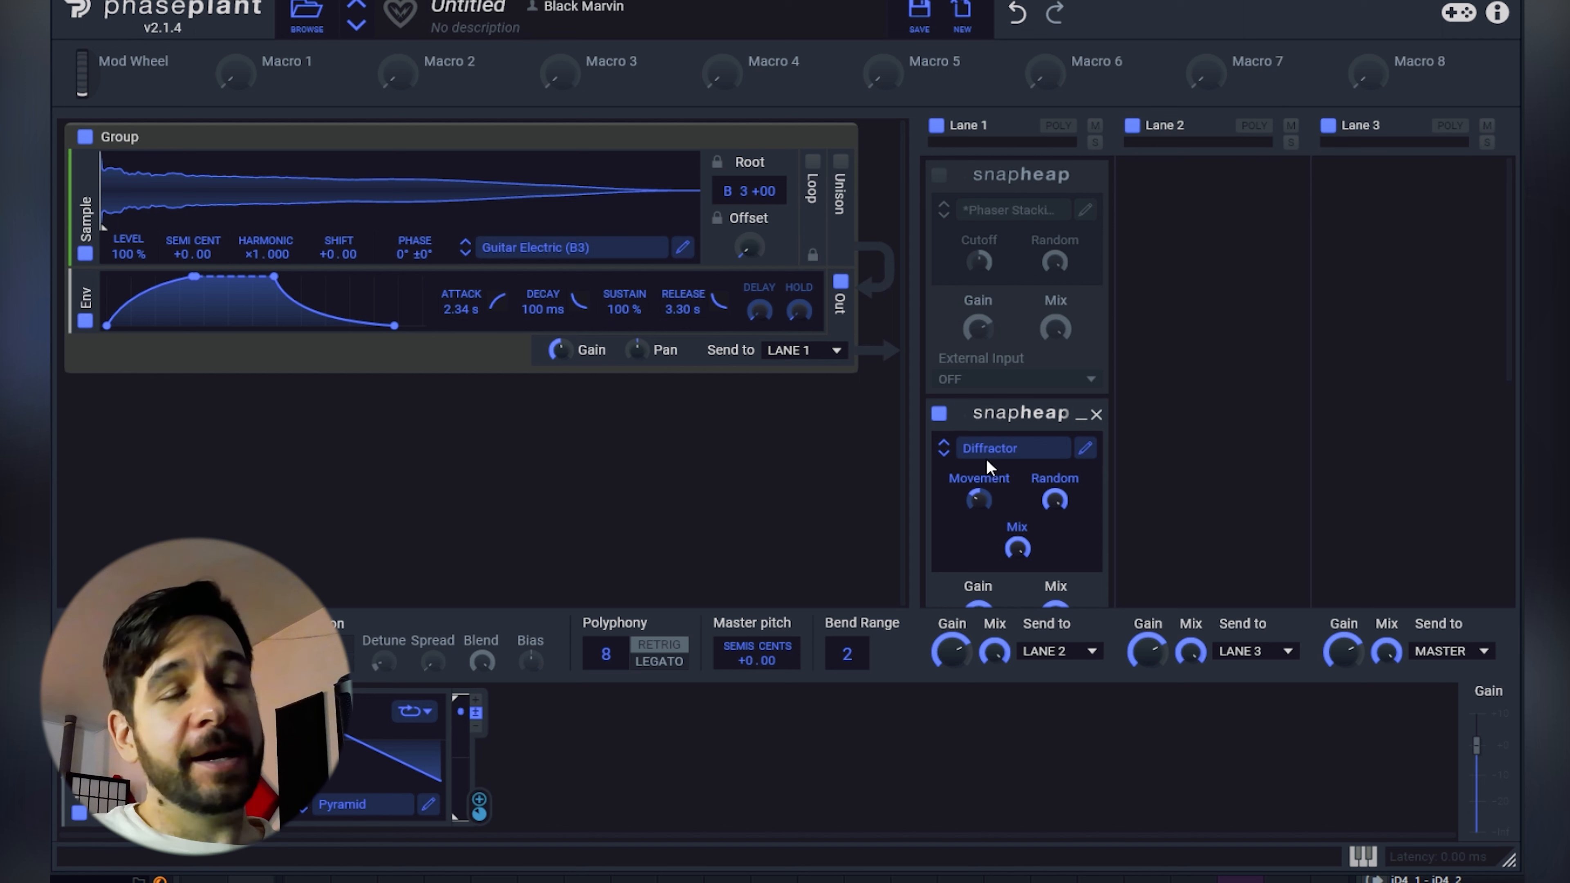
left_click_drag(977, 496, 976, 506)
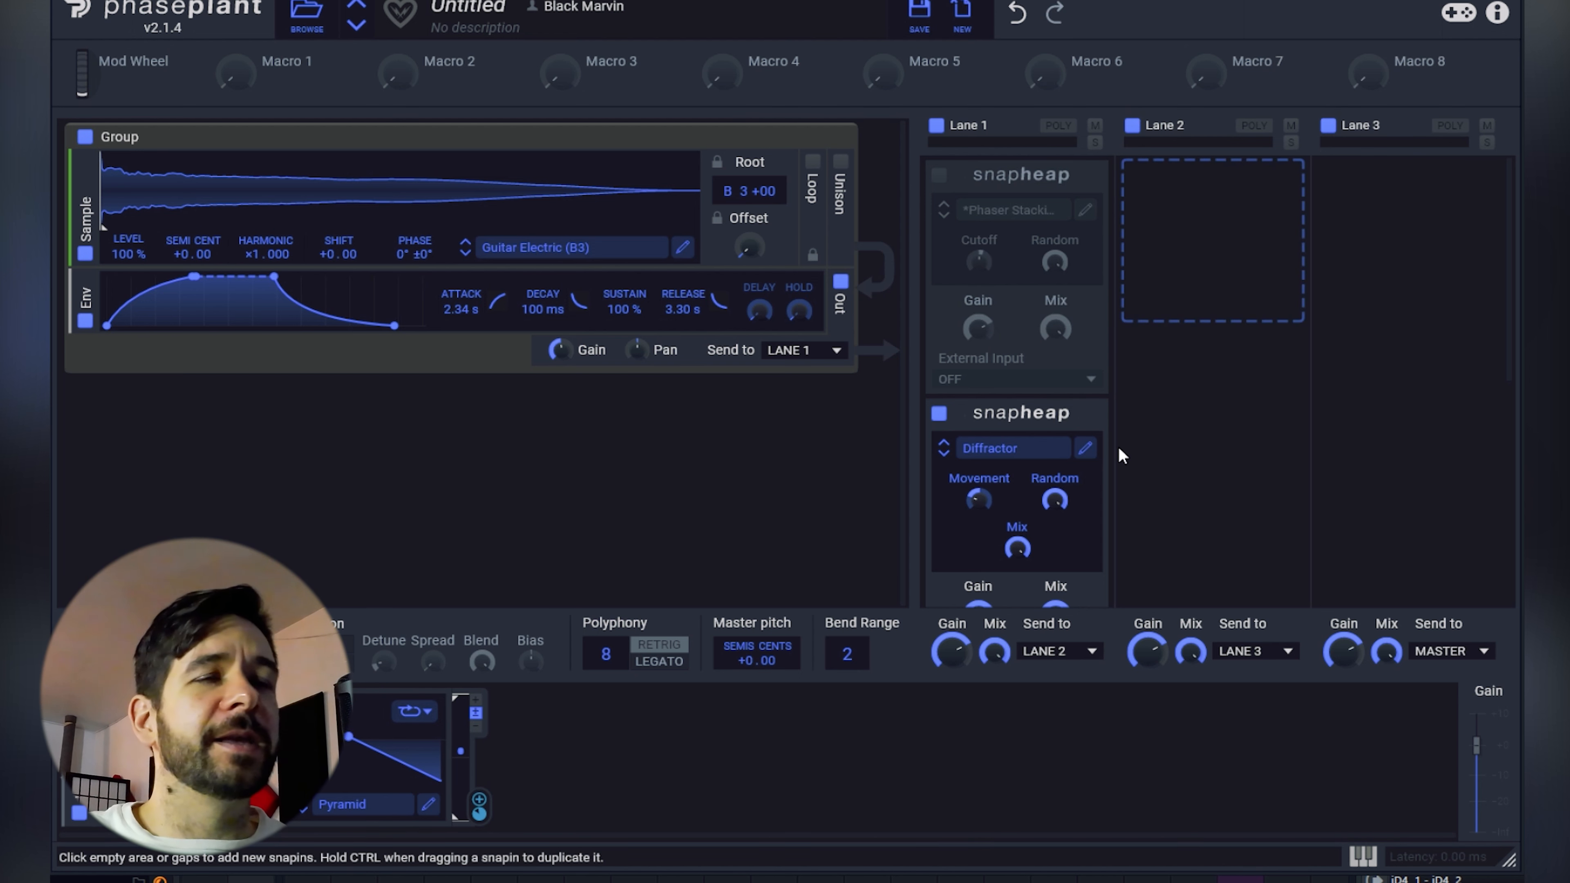
Insert a Multipass with the favourite N.O.T.T. preset between the Diffractor and the Reverb, and vary the Diffractor's Movement.
scroll(987, 510, "down", 3)
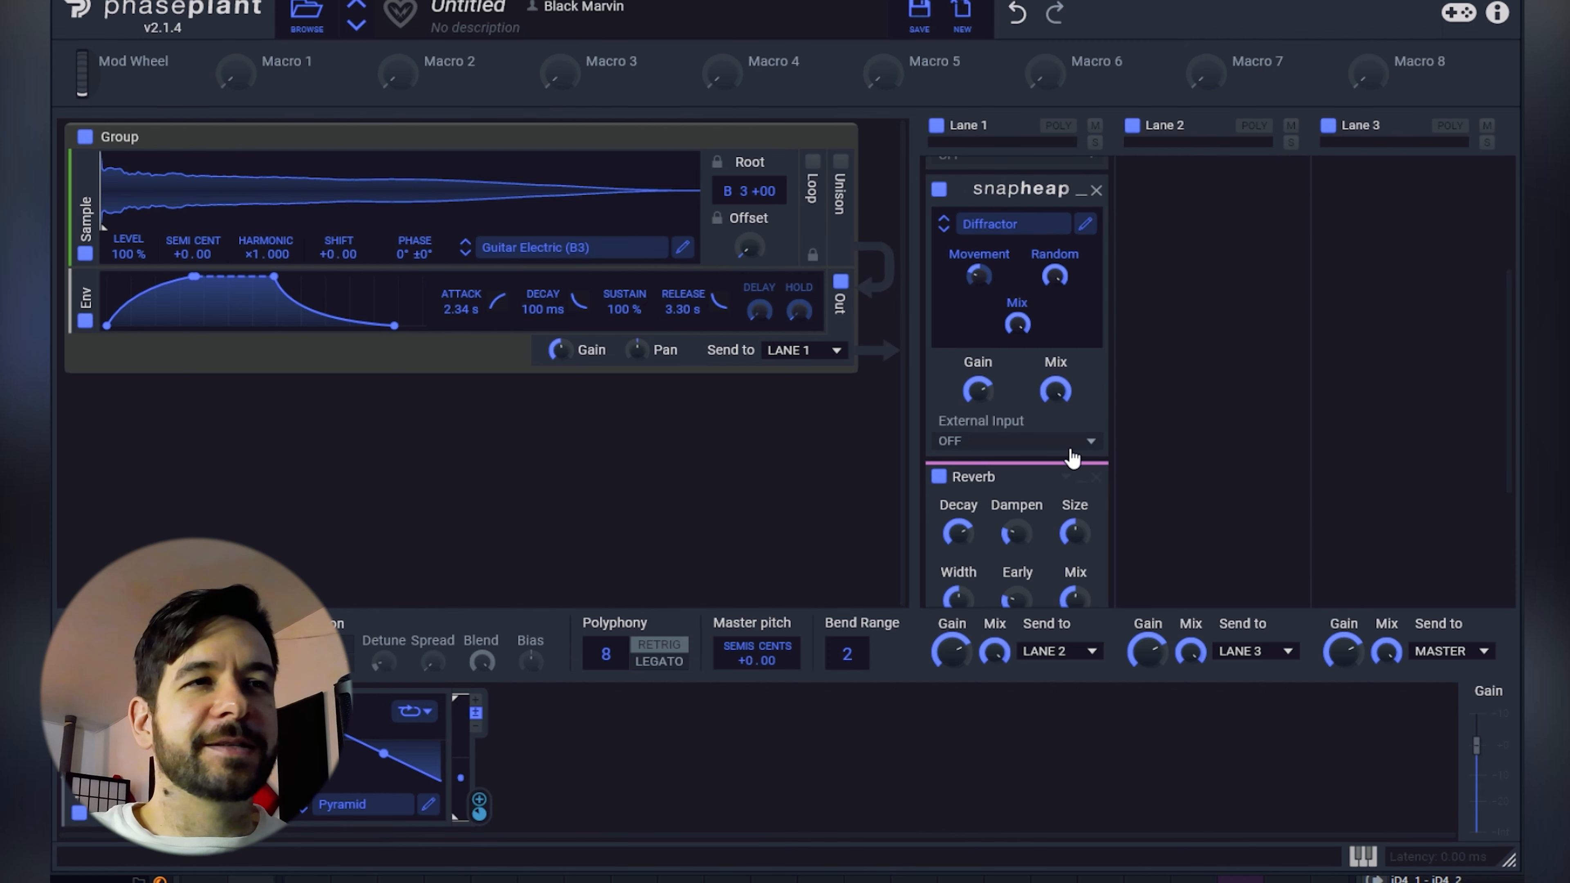
left_click(1061, 460)
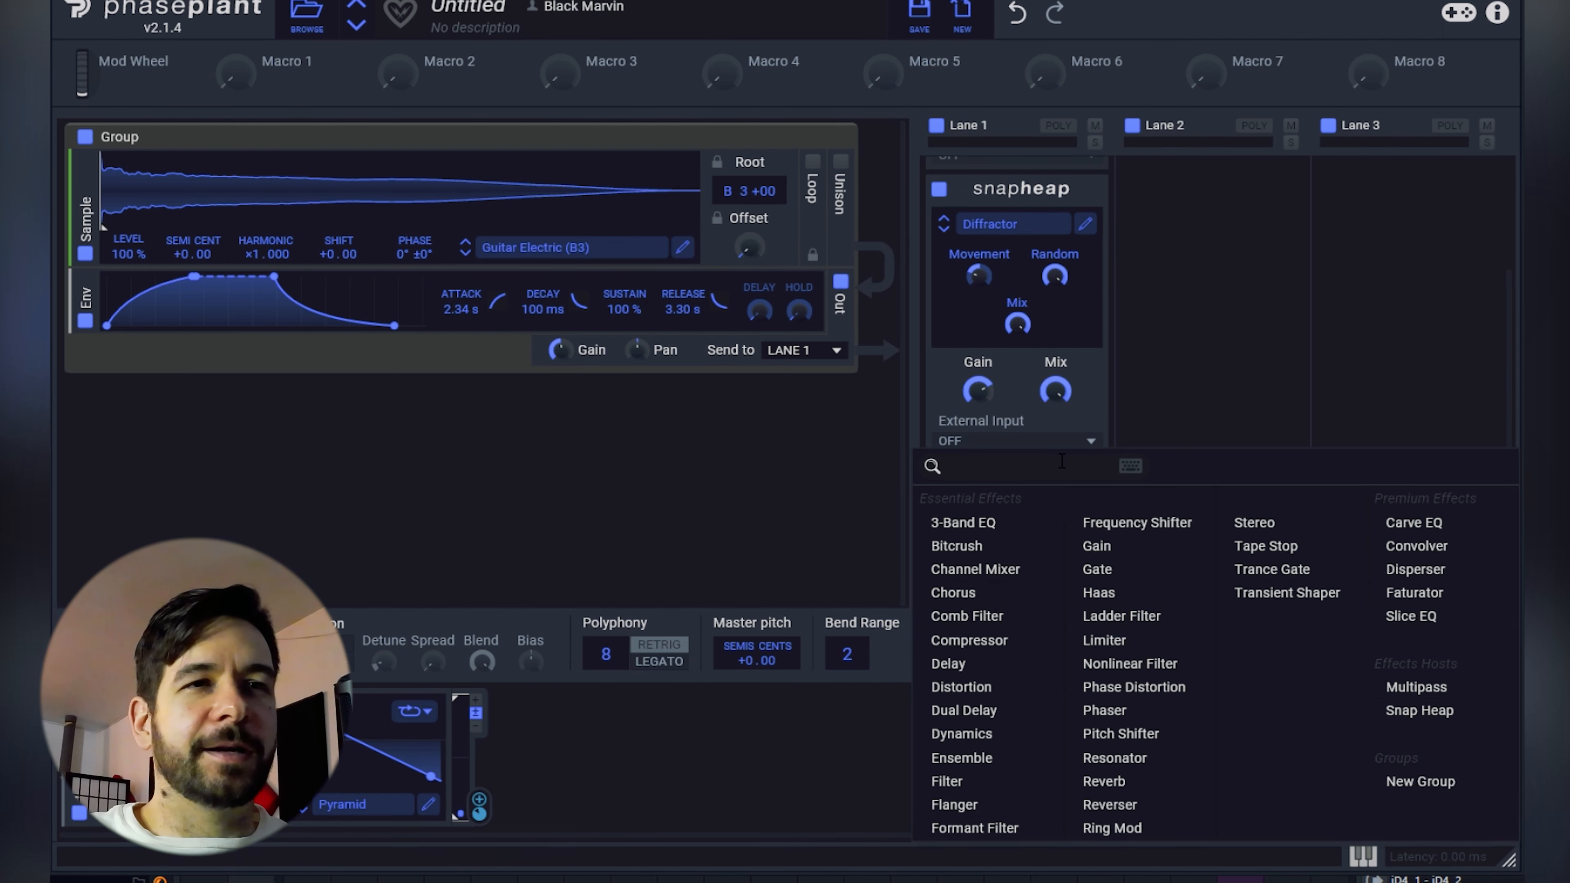
left_click(1409, 687)
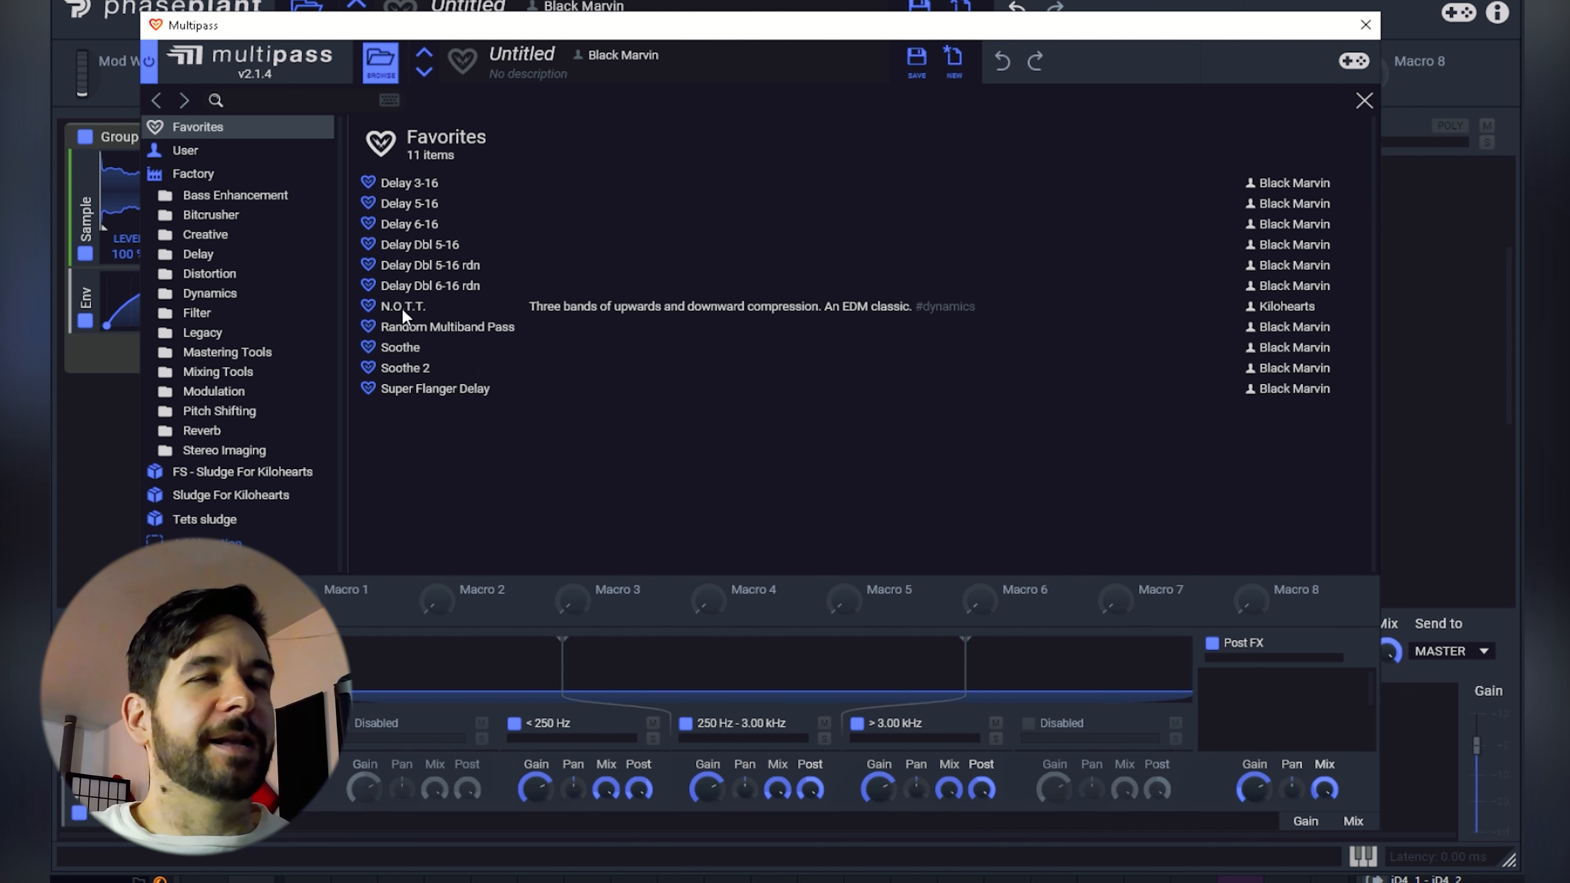
left_click(401, 306)
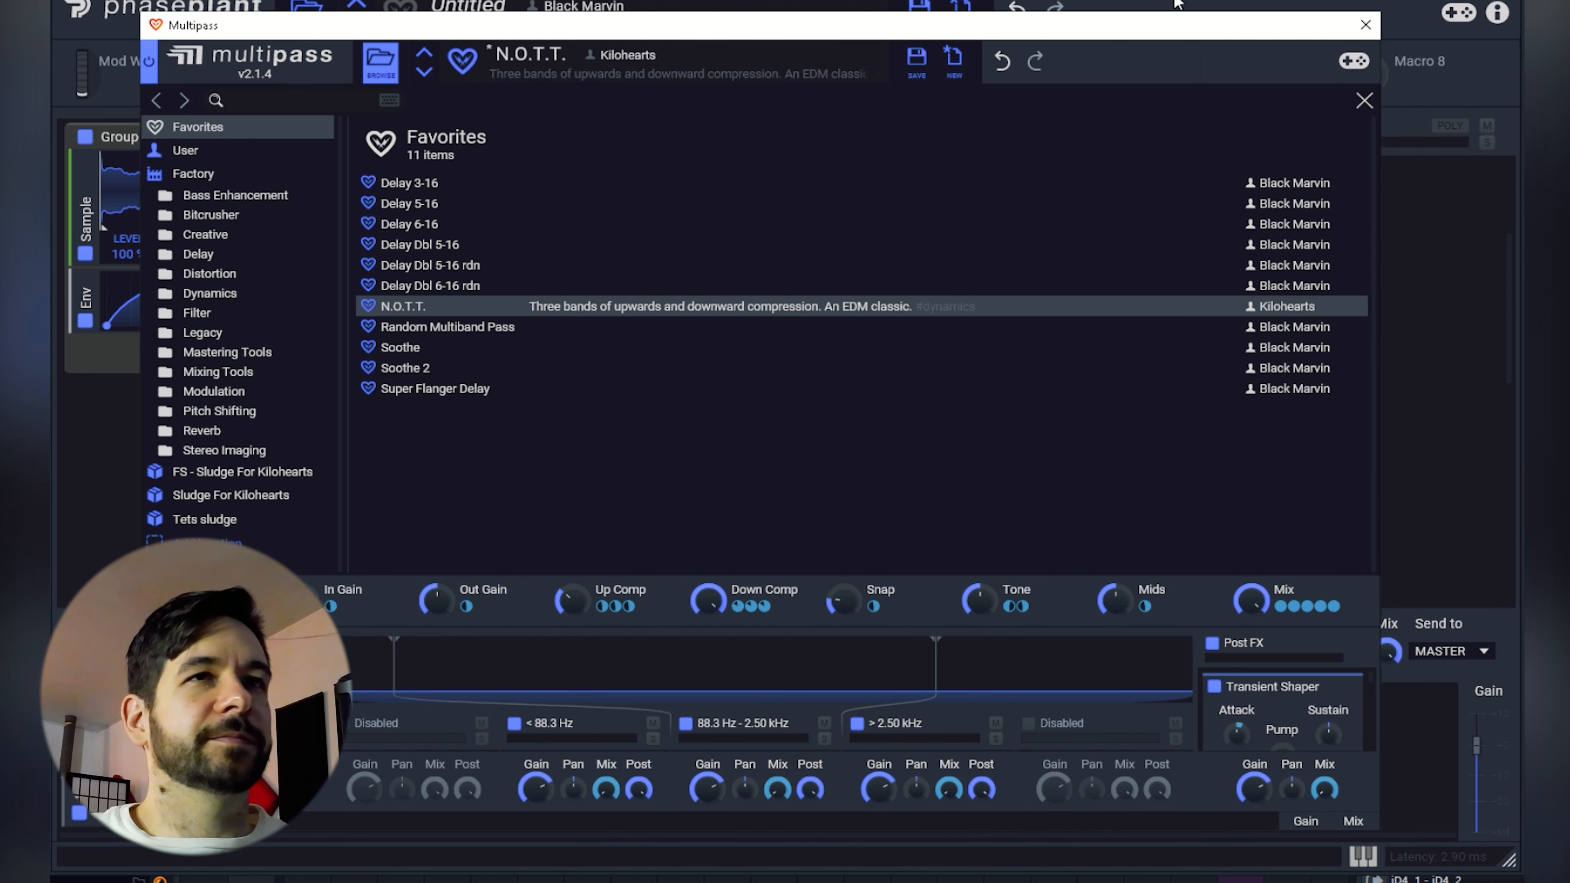
left_click(1365, 25)
left_click_drag(984, 280, 985, 257)
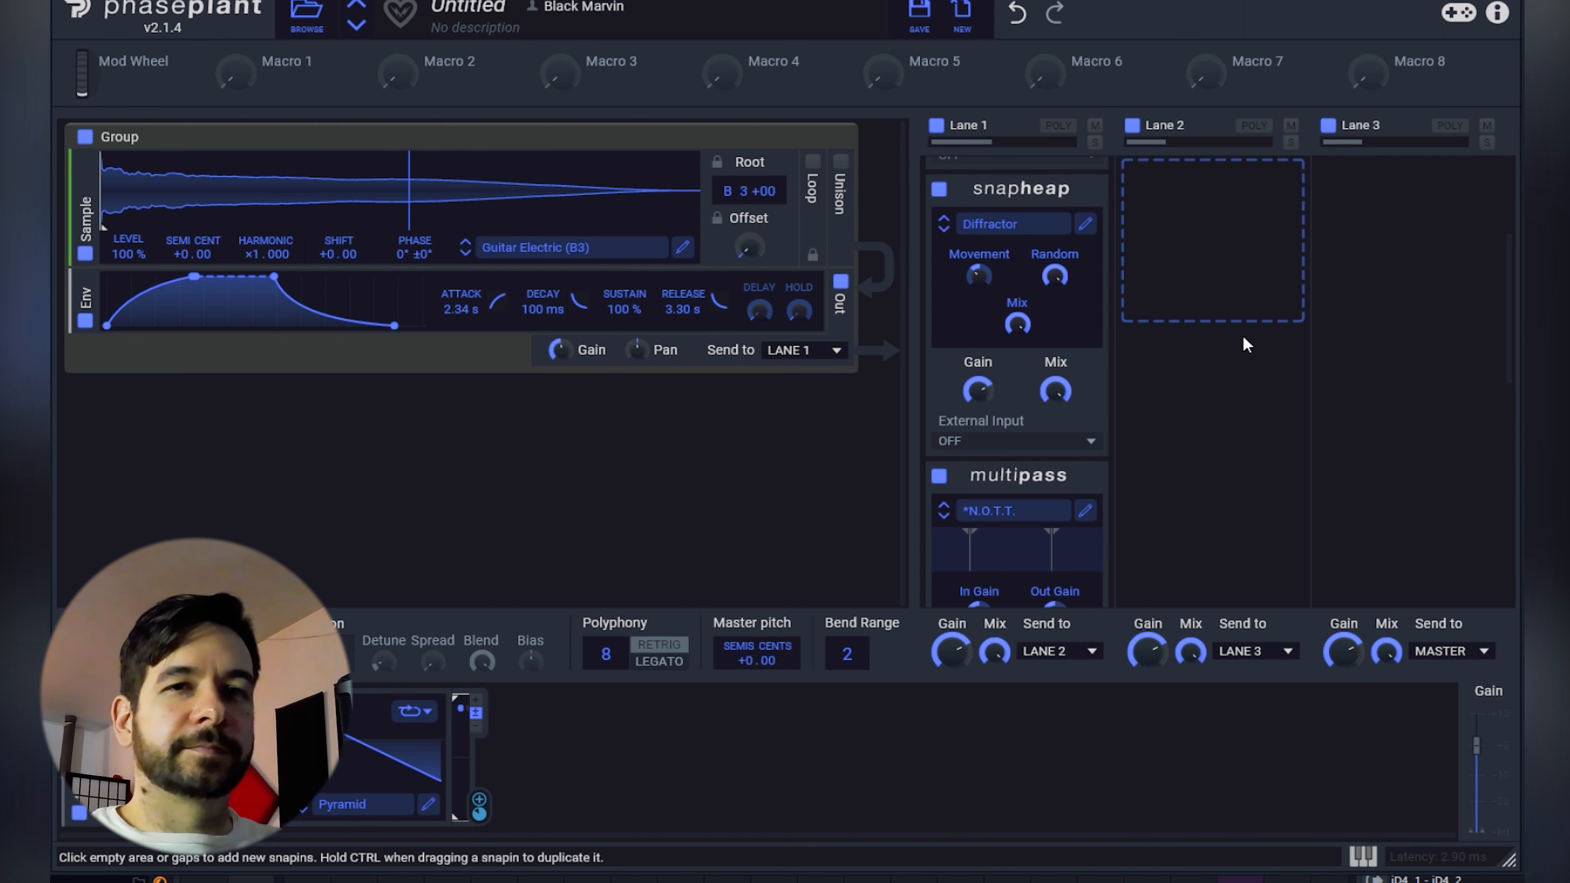